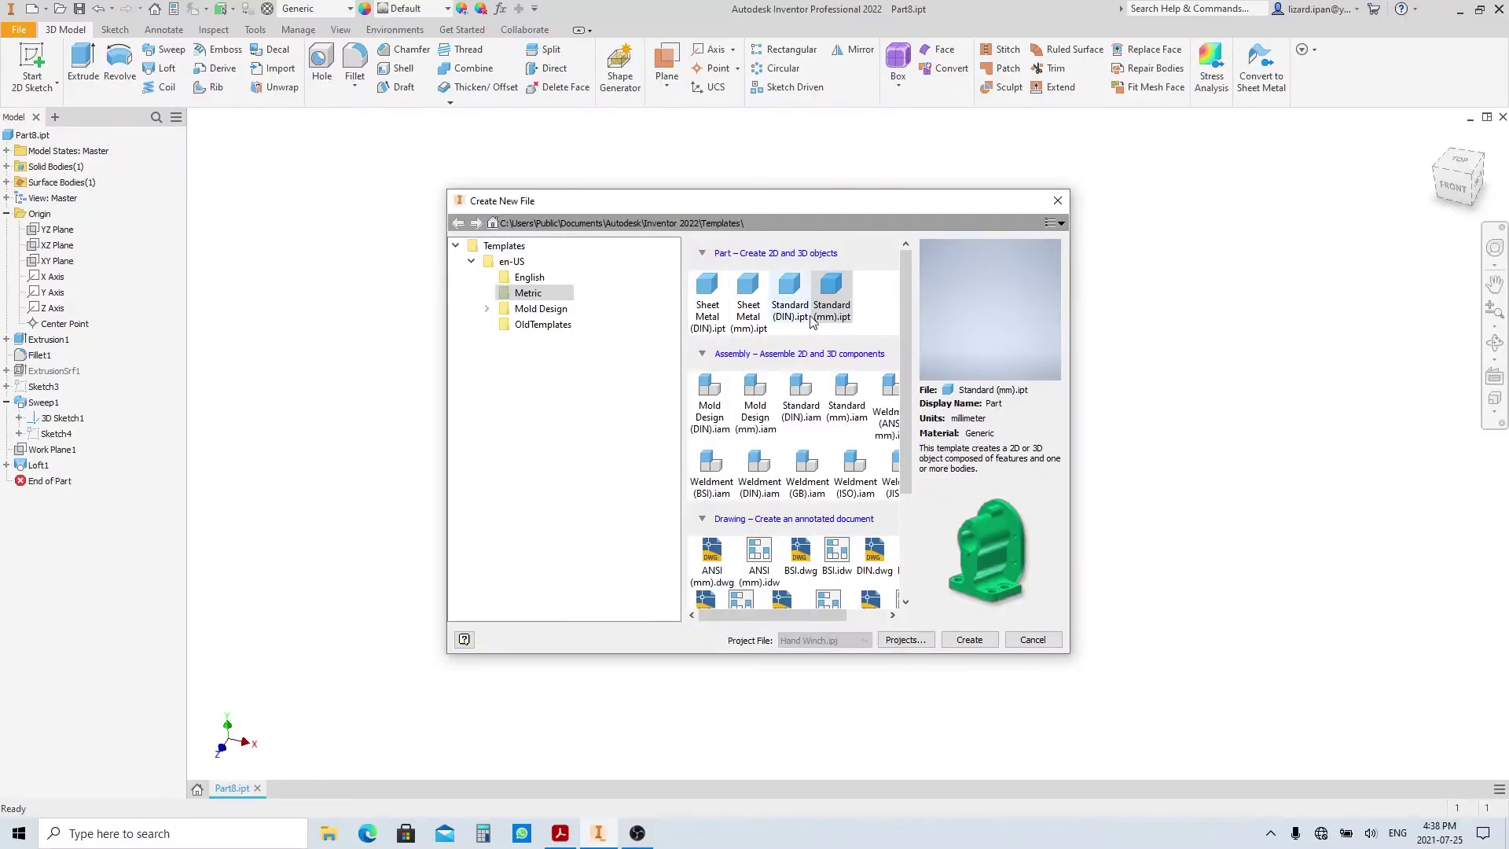
Step: Start a new Standard (mm) part and sketch a 40 mm circle at the origin
double_click(832, 312)
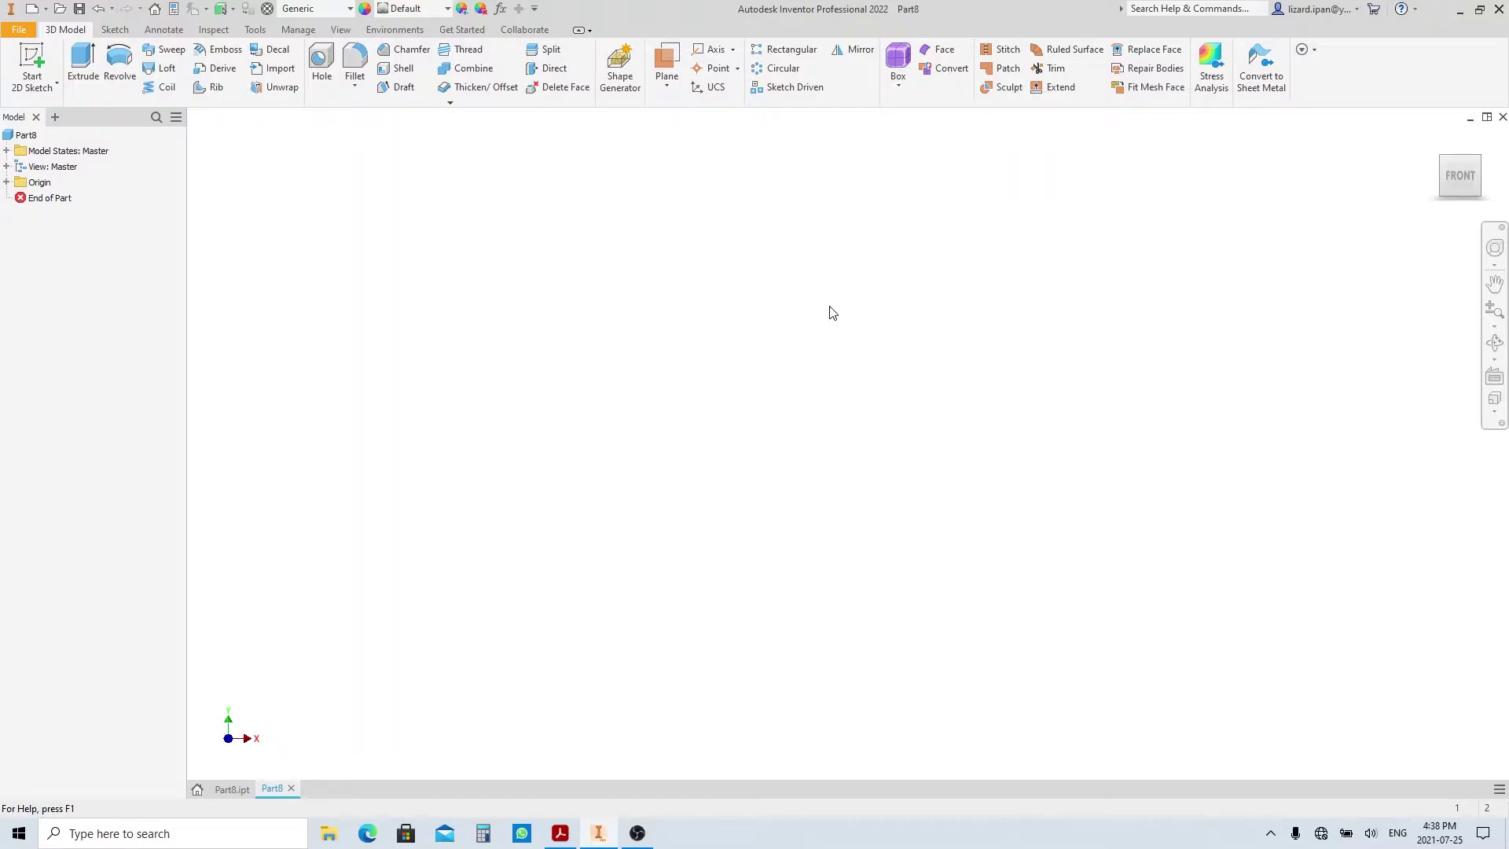
key(s)
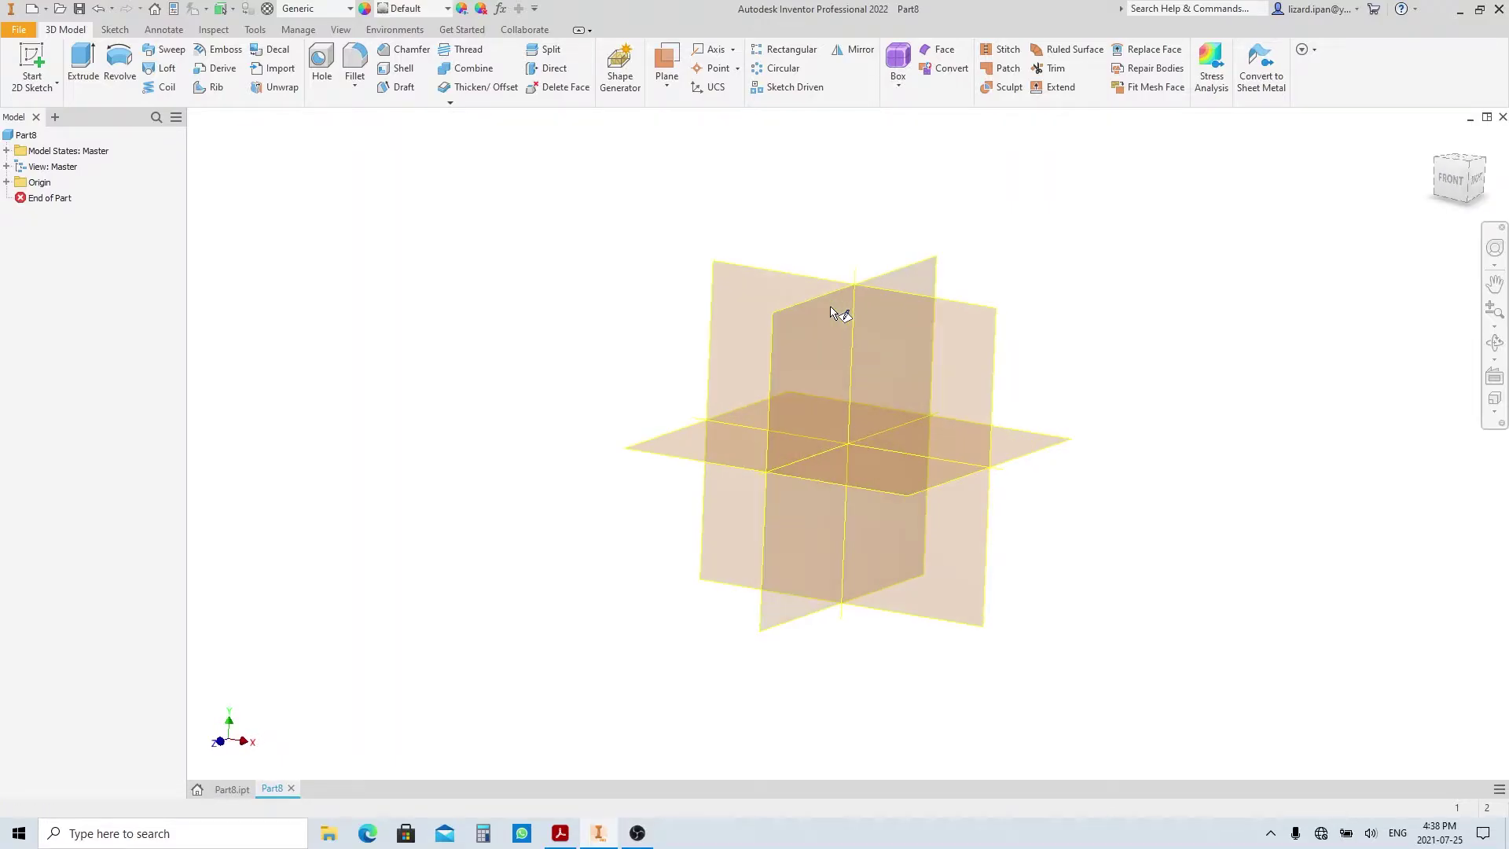
click(779, 298)
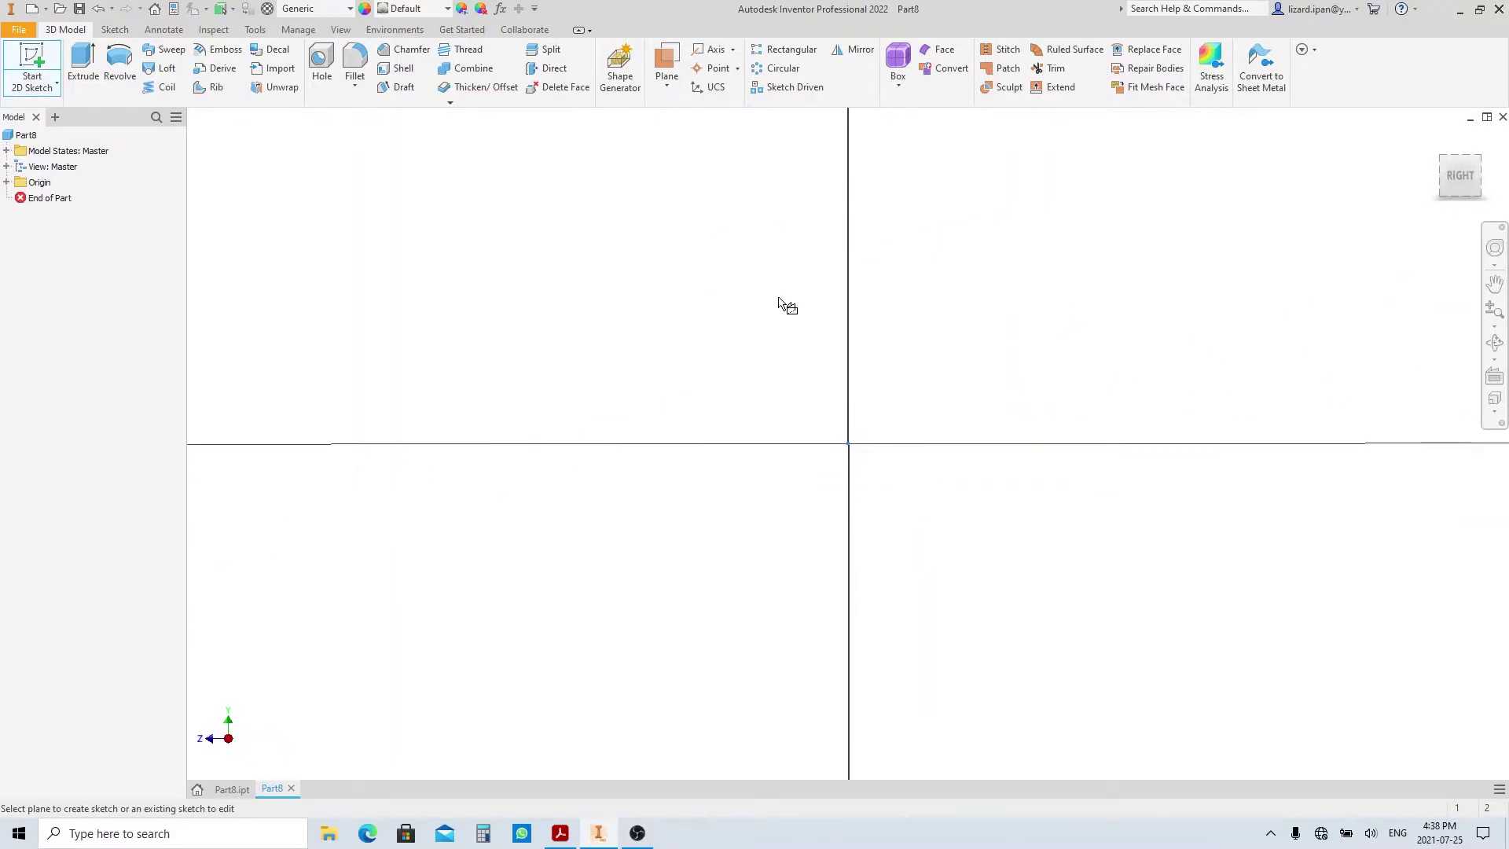
key(c)
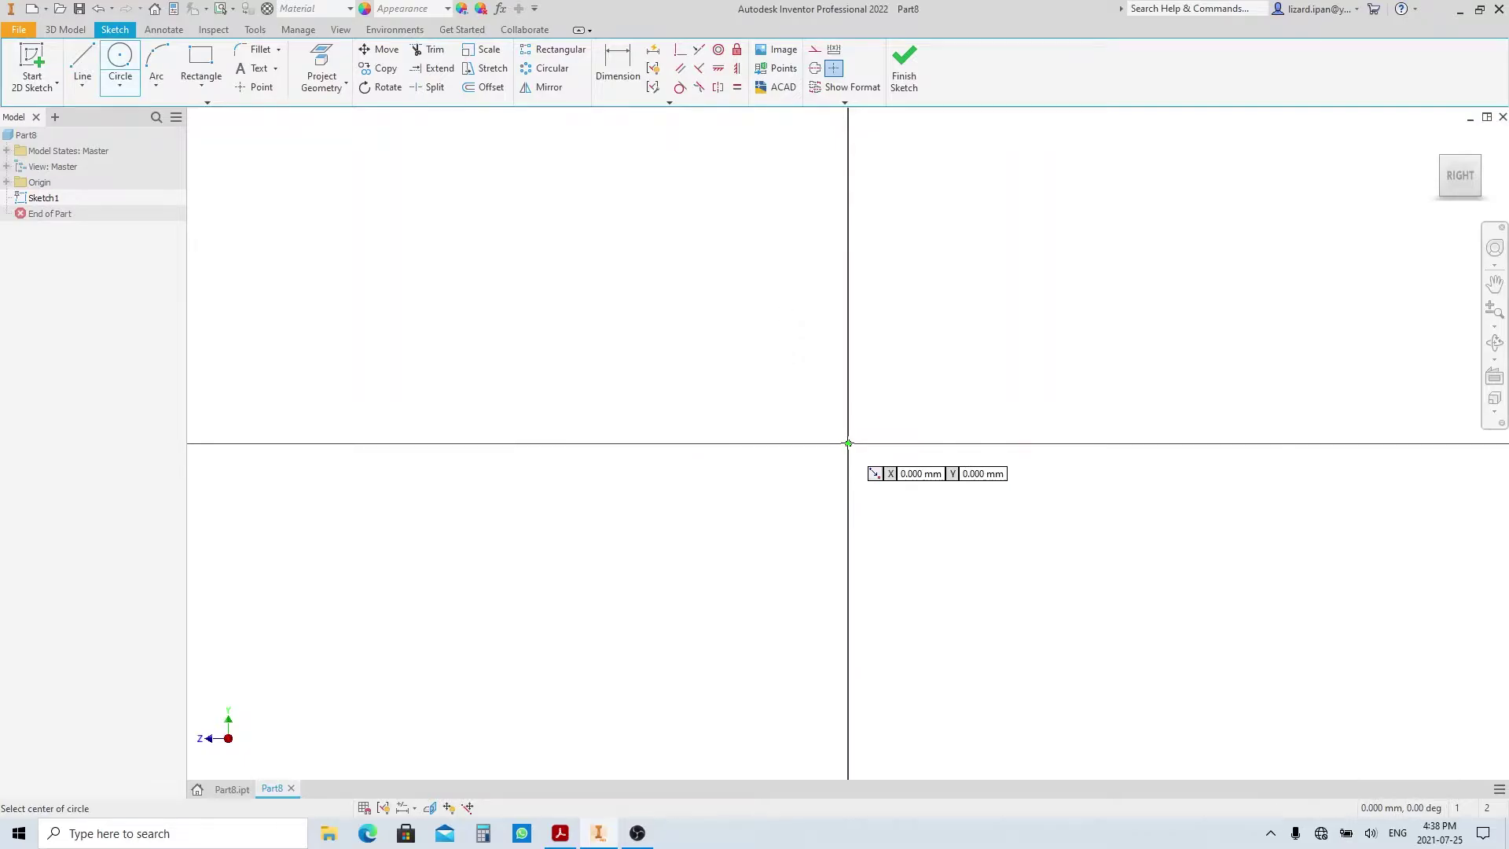
click(848, 444)
text(40)
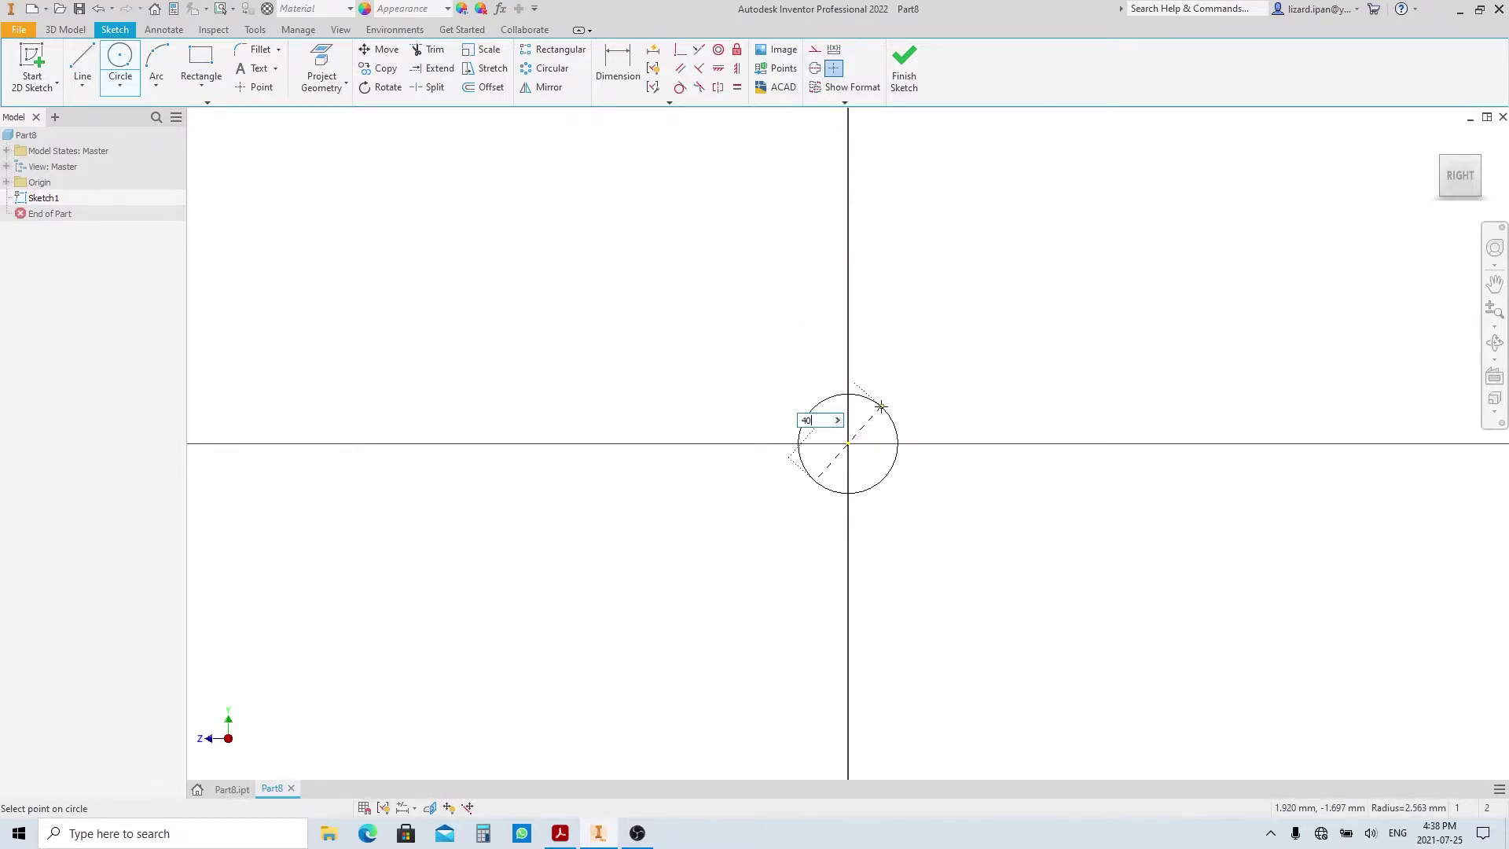
key(Return)
Step: Extrude the circle 25 mm symmetrically about its sketch plane
key(e)
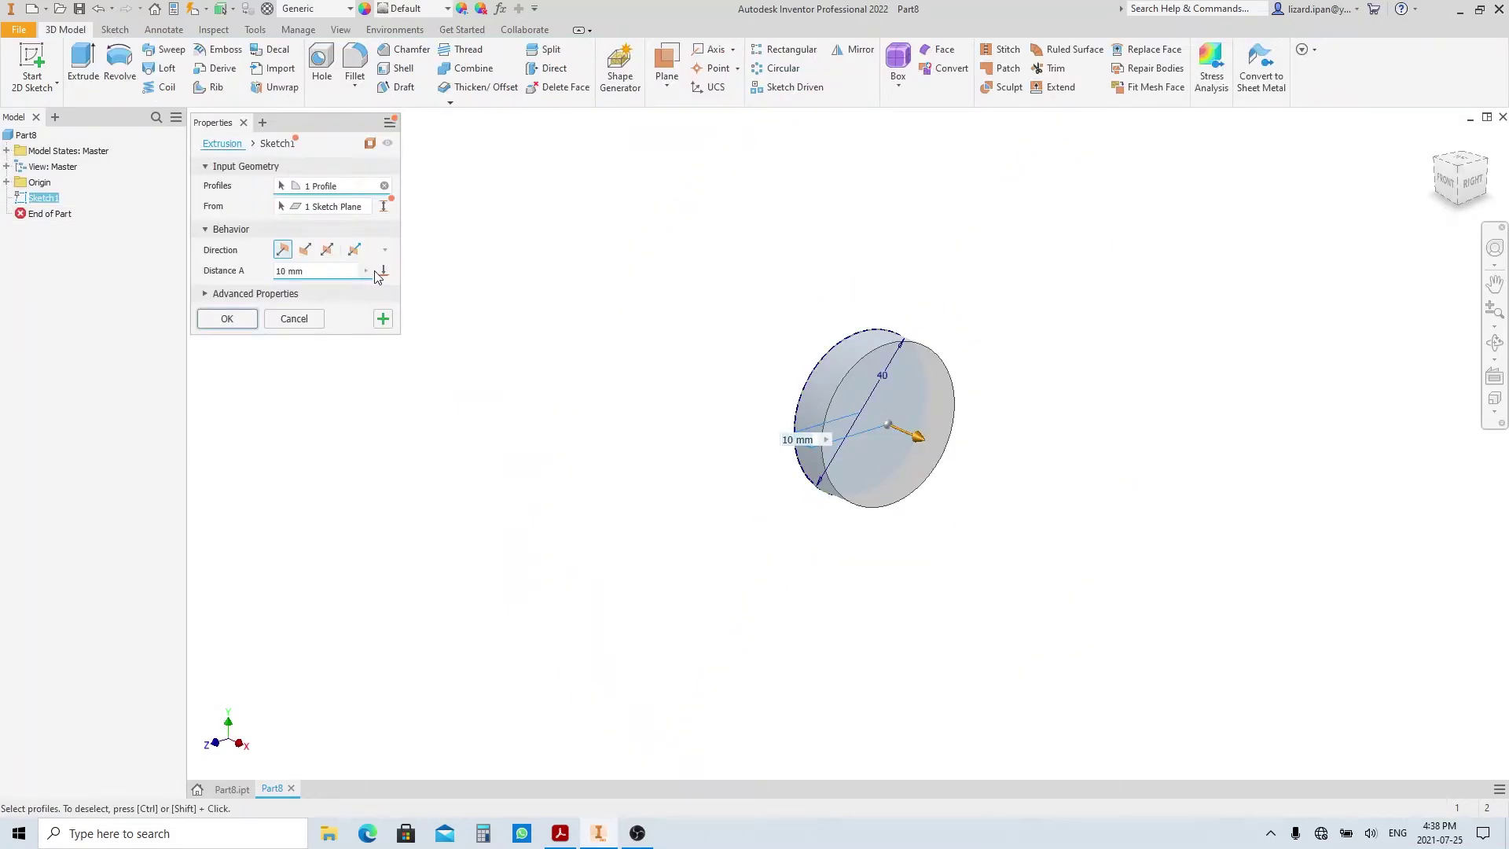
click(327, 250)
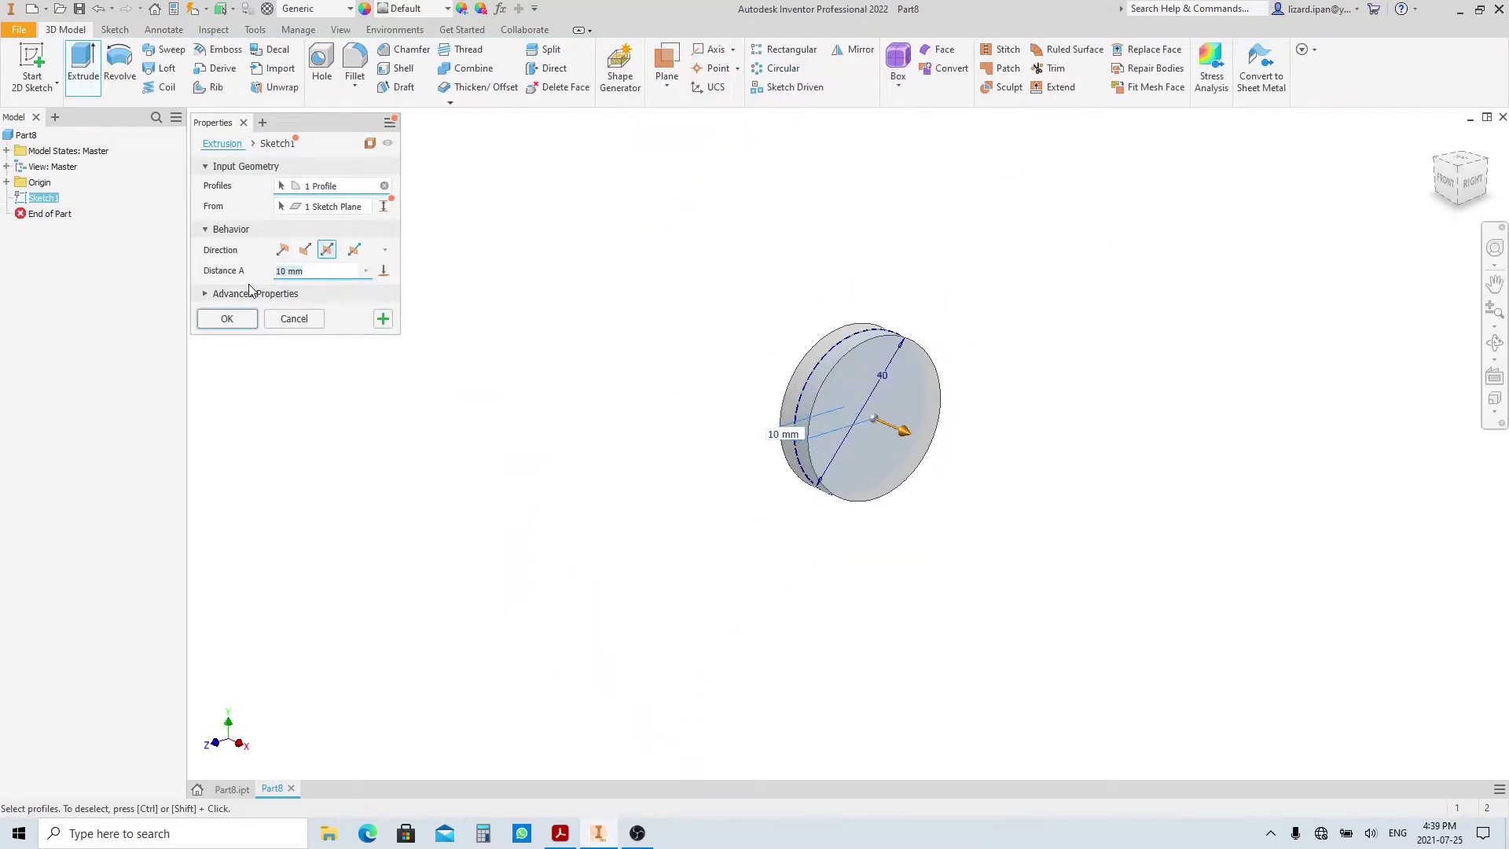
text(25)
key(Return)
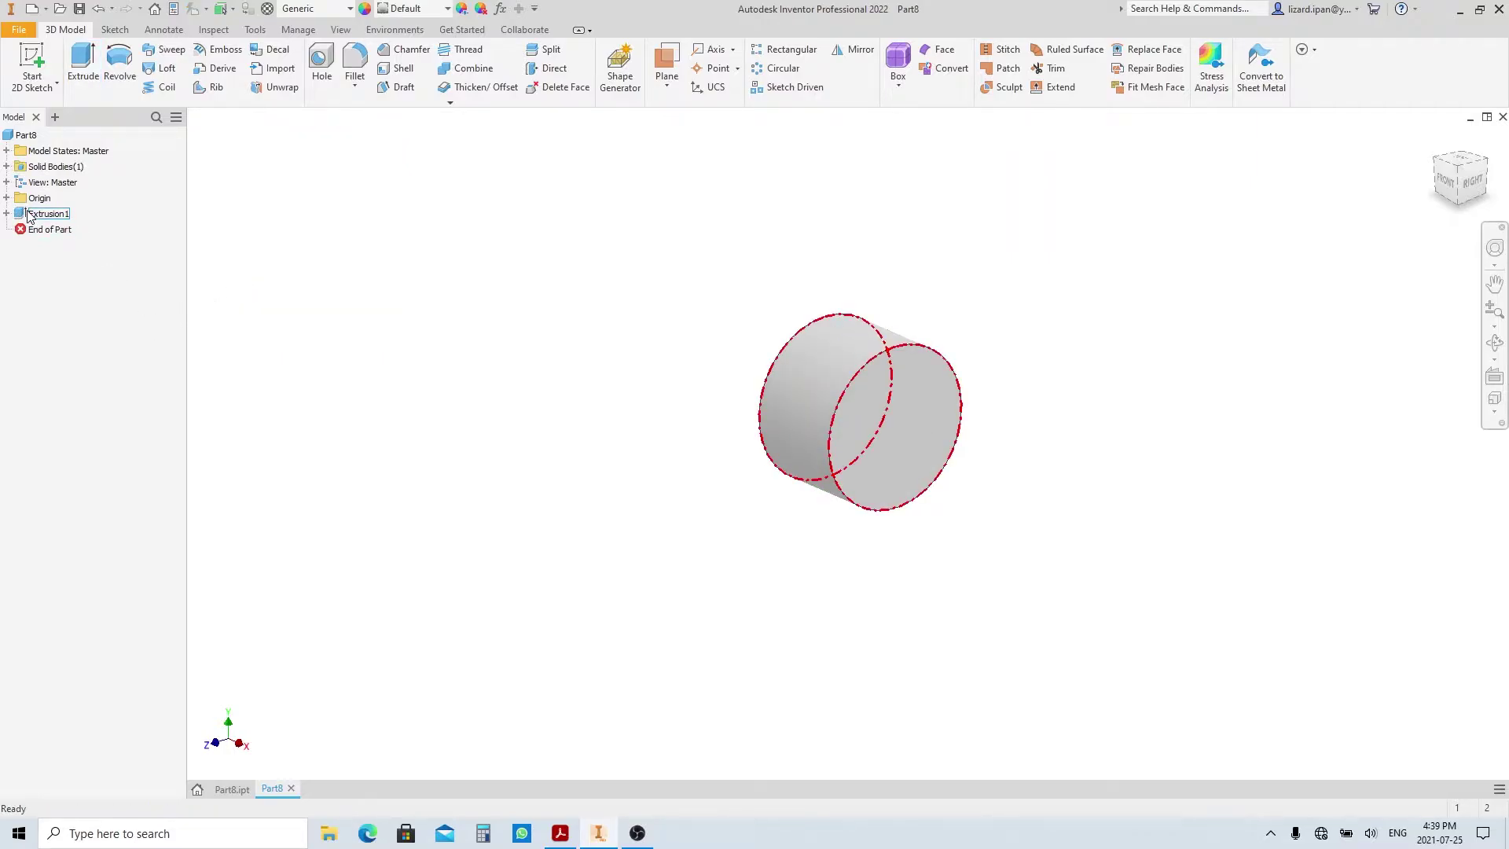
Step: Start a sketch on the XY plane with the disc's cut edges projected and graphics sliced
click(7, 197)
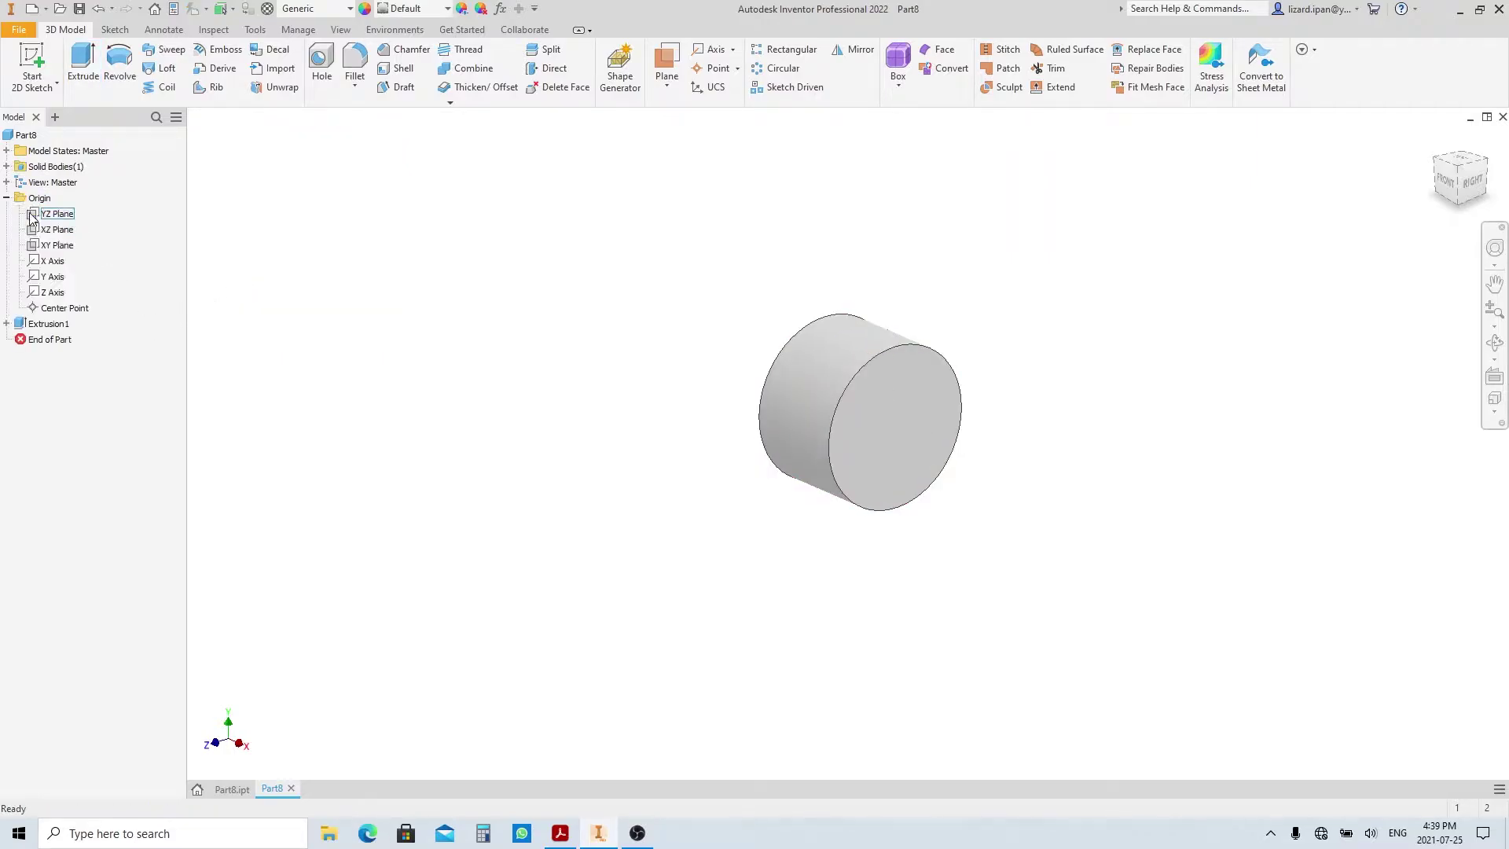
click(58, 245)
key(Page_Up)
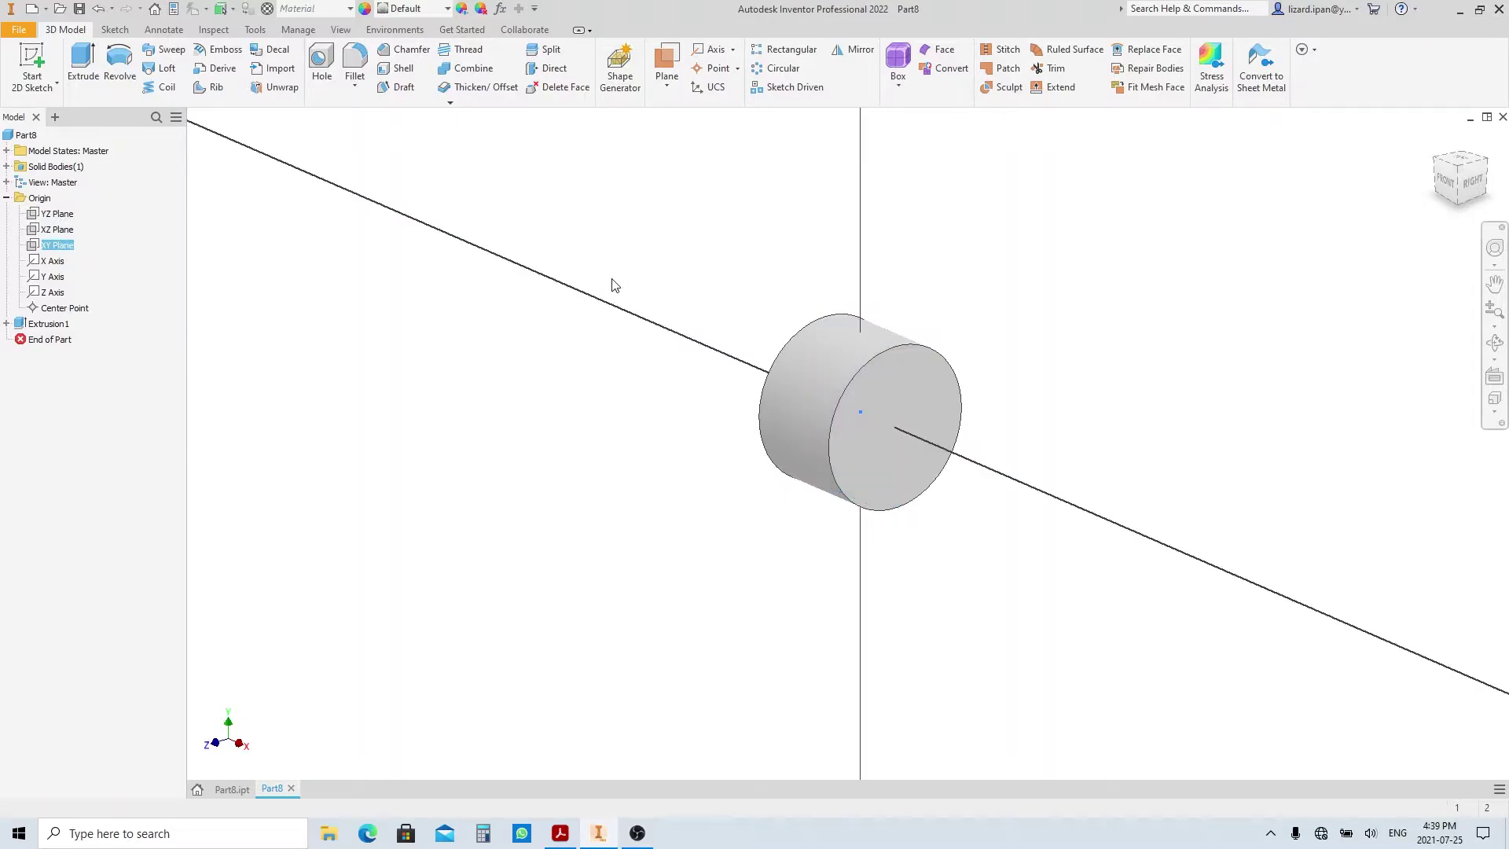
key(s)
click(346, 83)
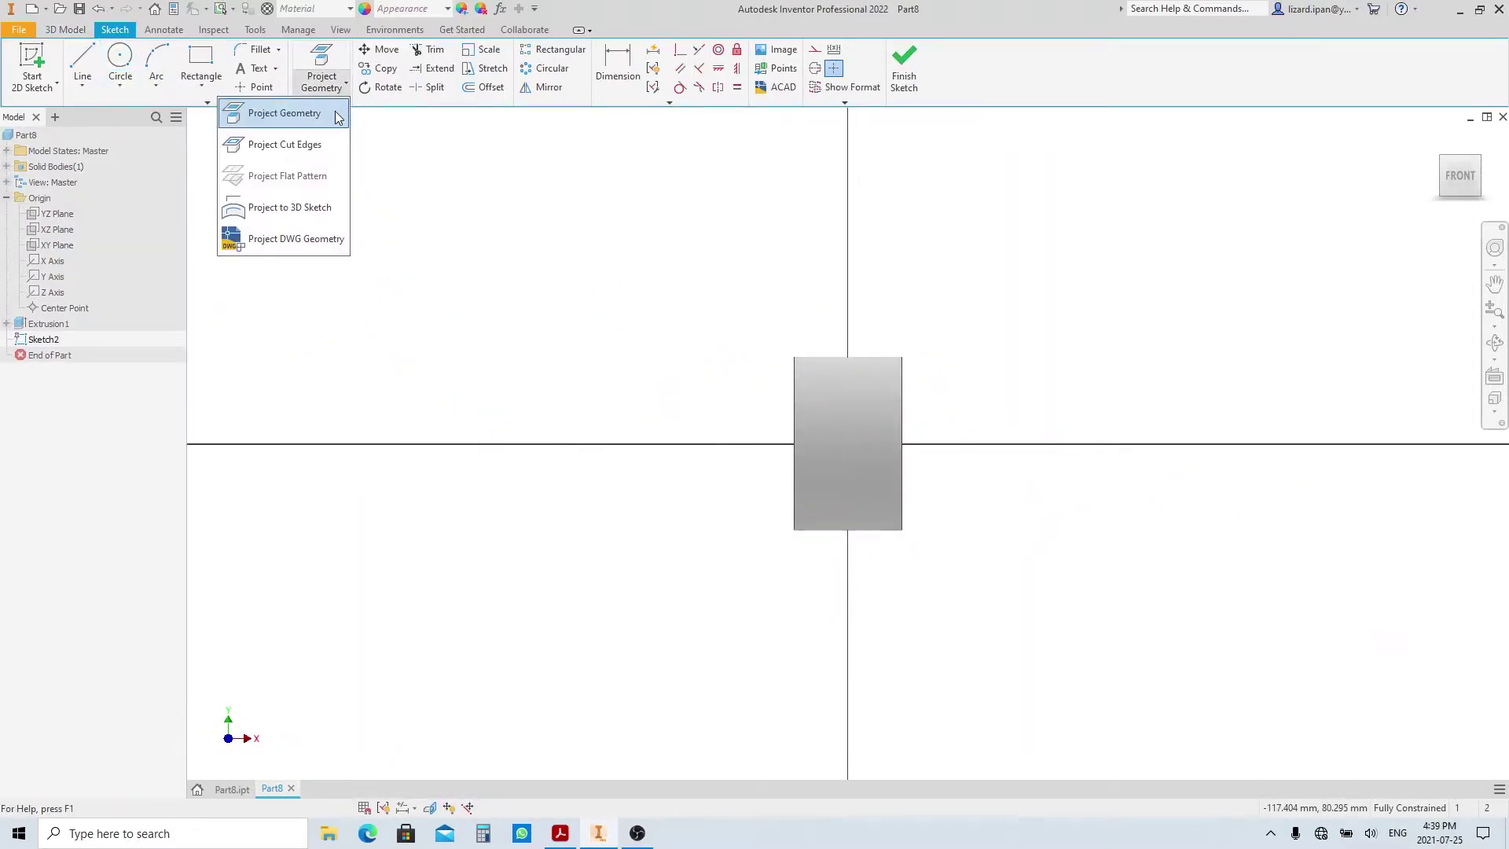
click(318, 147)
scroll(431, 209, down, 4)
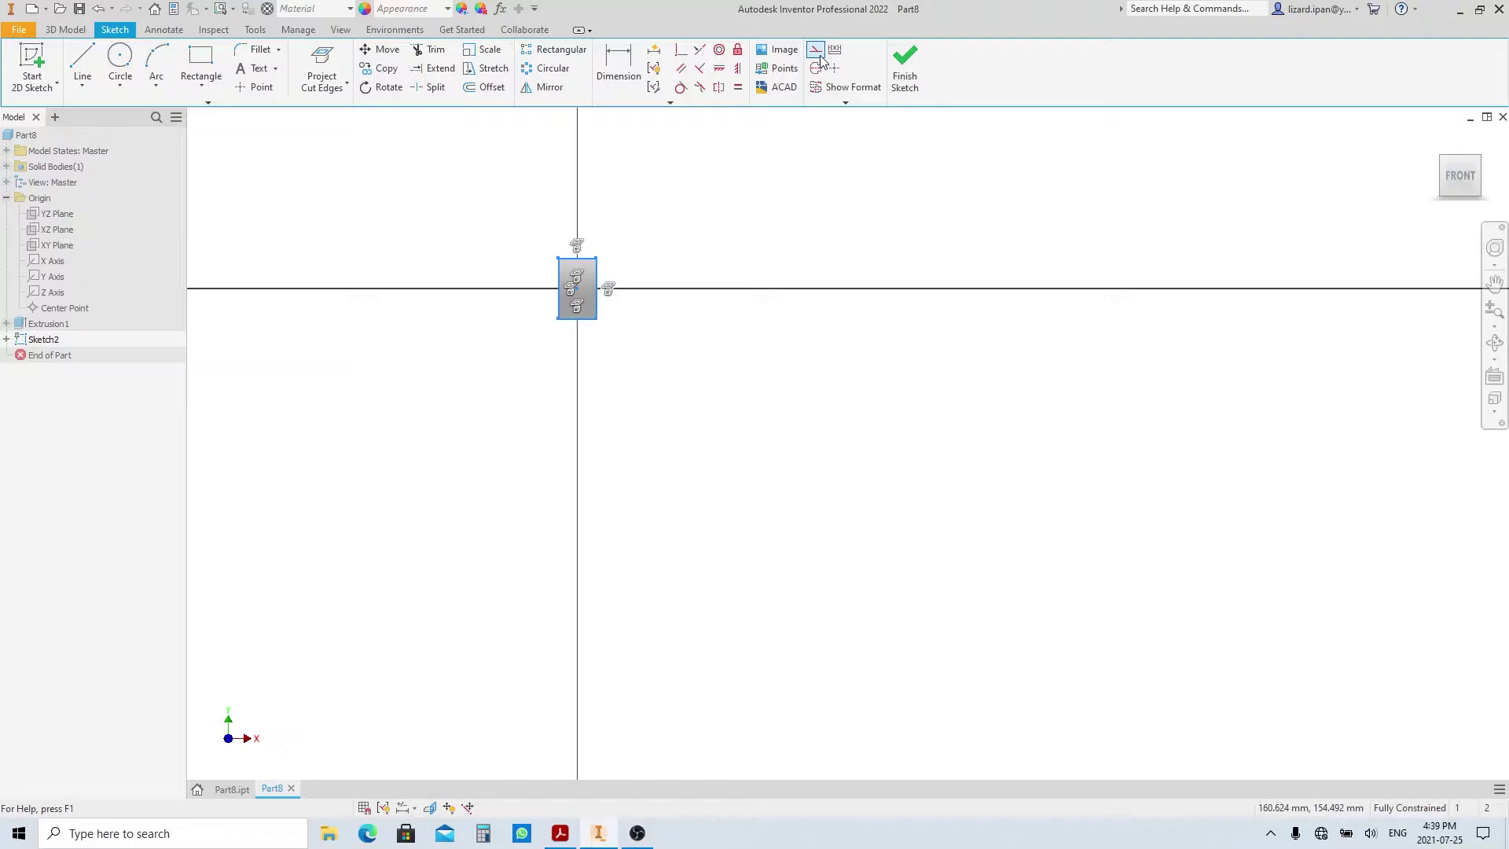
key(Escape)
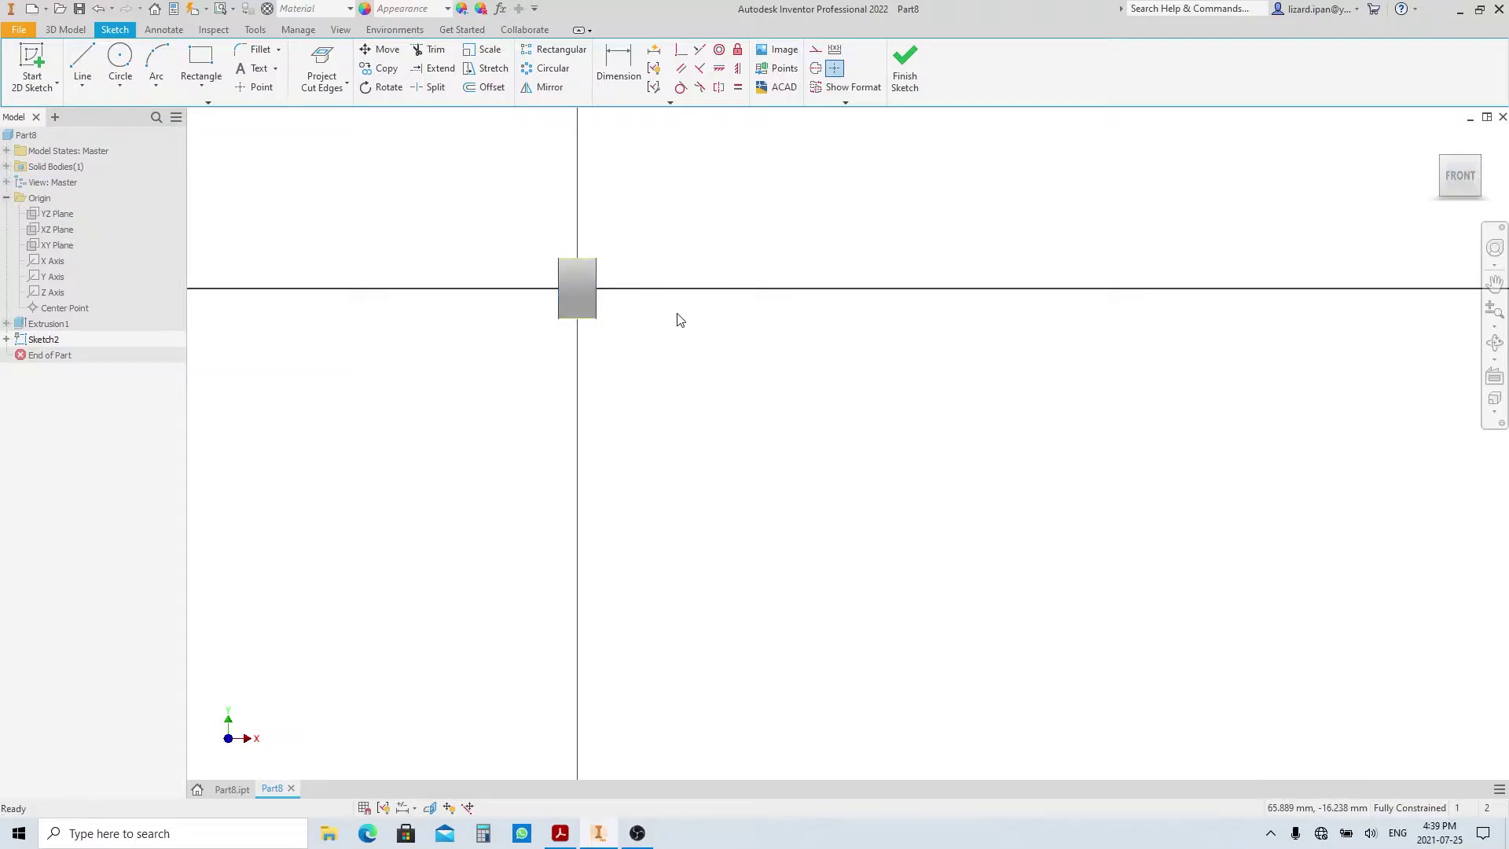
key(F7)
Step: Draw the path from the origin: a vertical line, tangent arc, and horizontal leg
key(l)
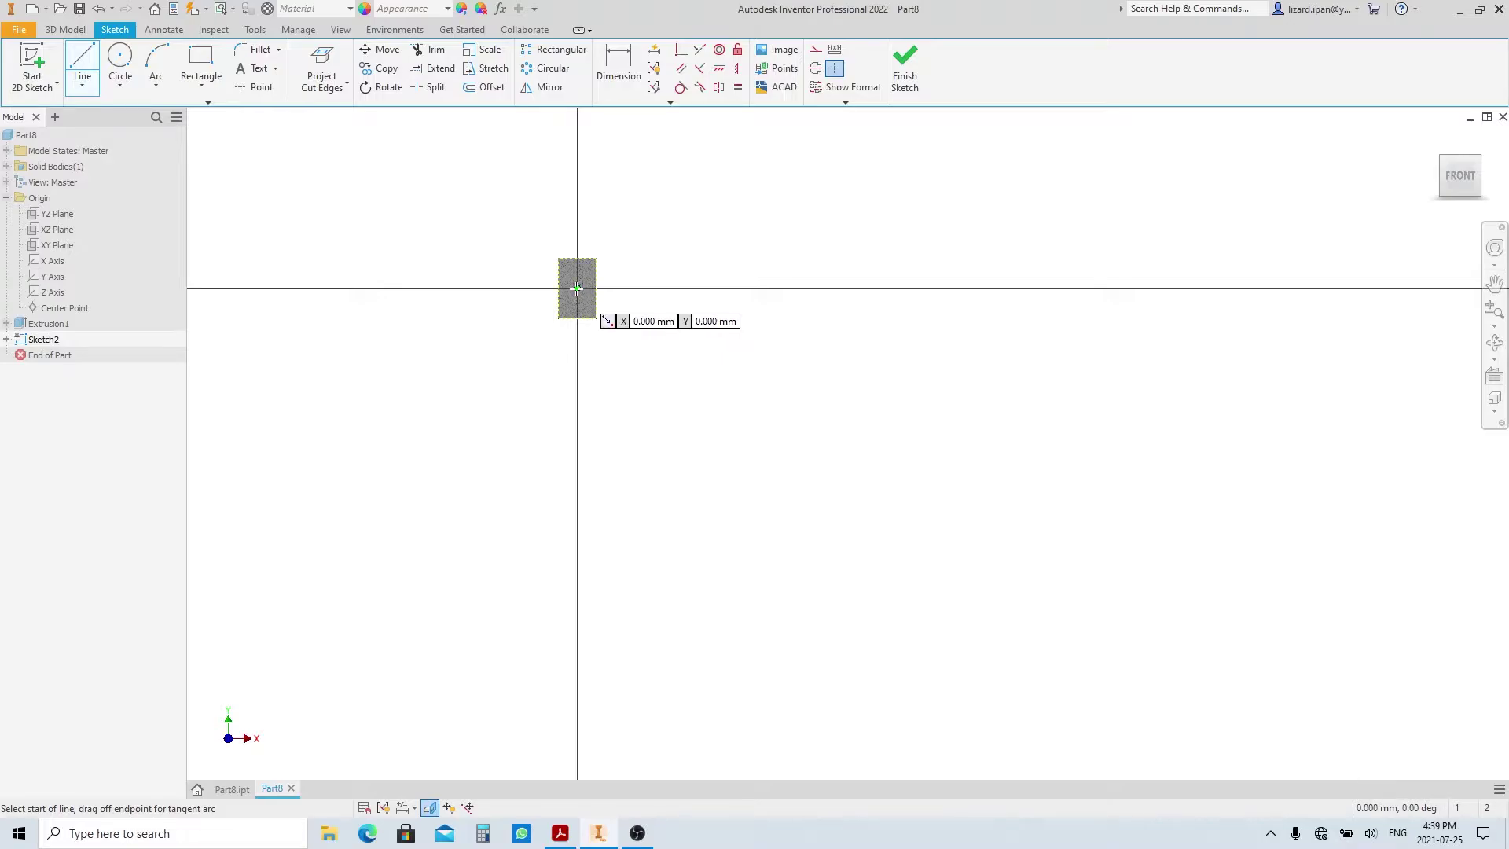
click(577, 290)
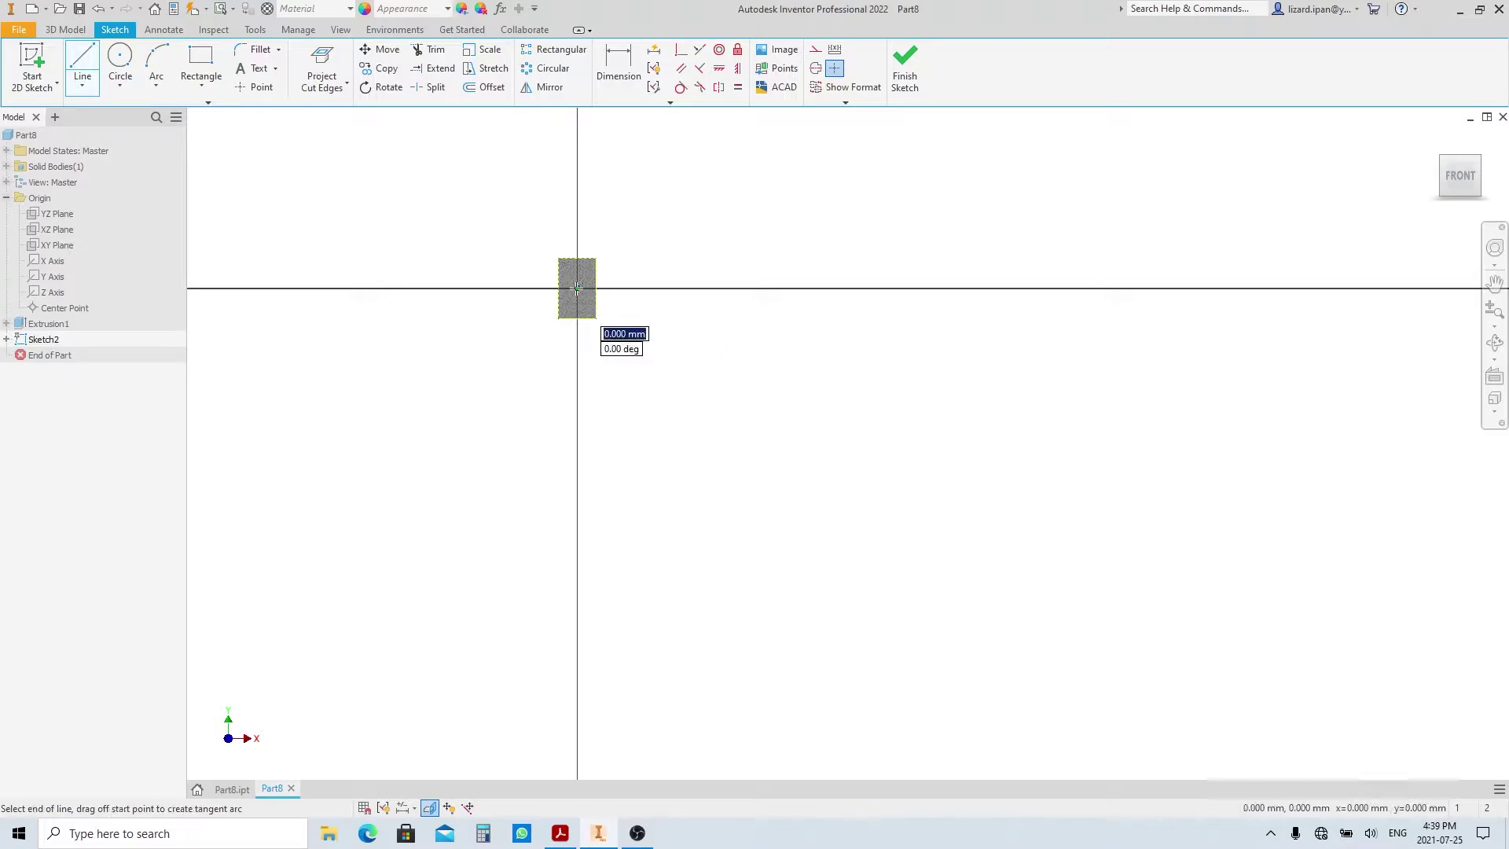
click(576, 559)
mouse_move(577, 561)
mouse_down()
mouse_move(613, 657)
mouse_move(686, 684)
mouse_up()
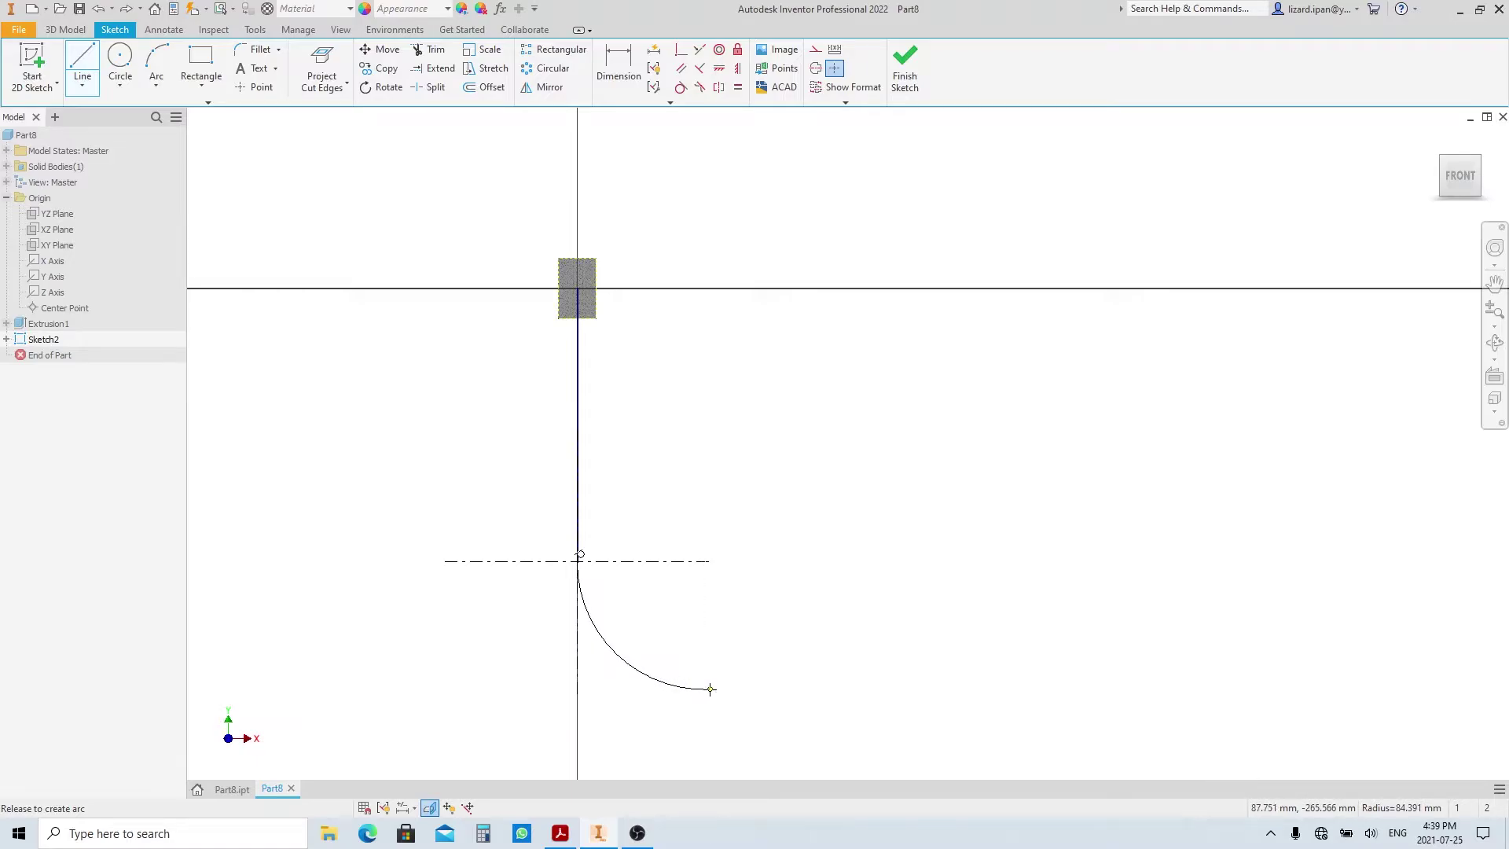
drag(706, 689, 706, 689)
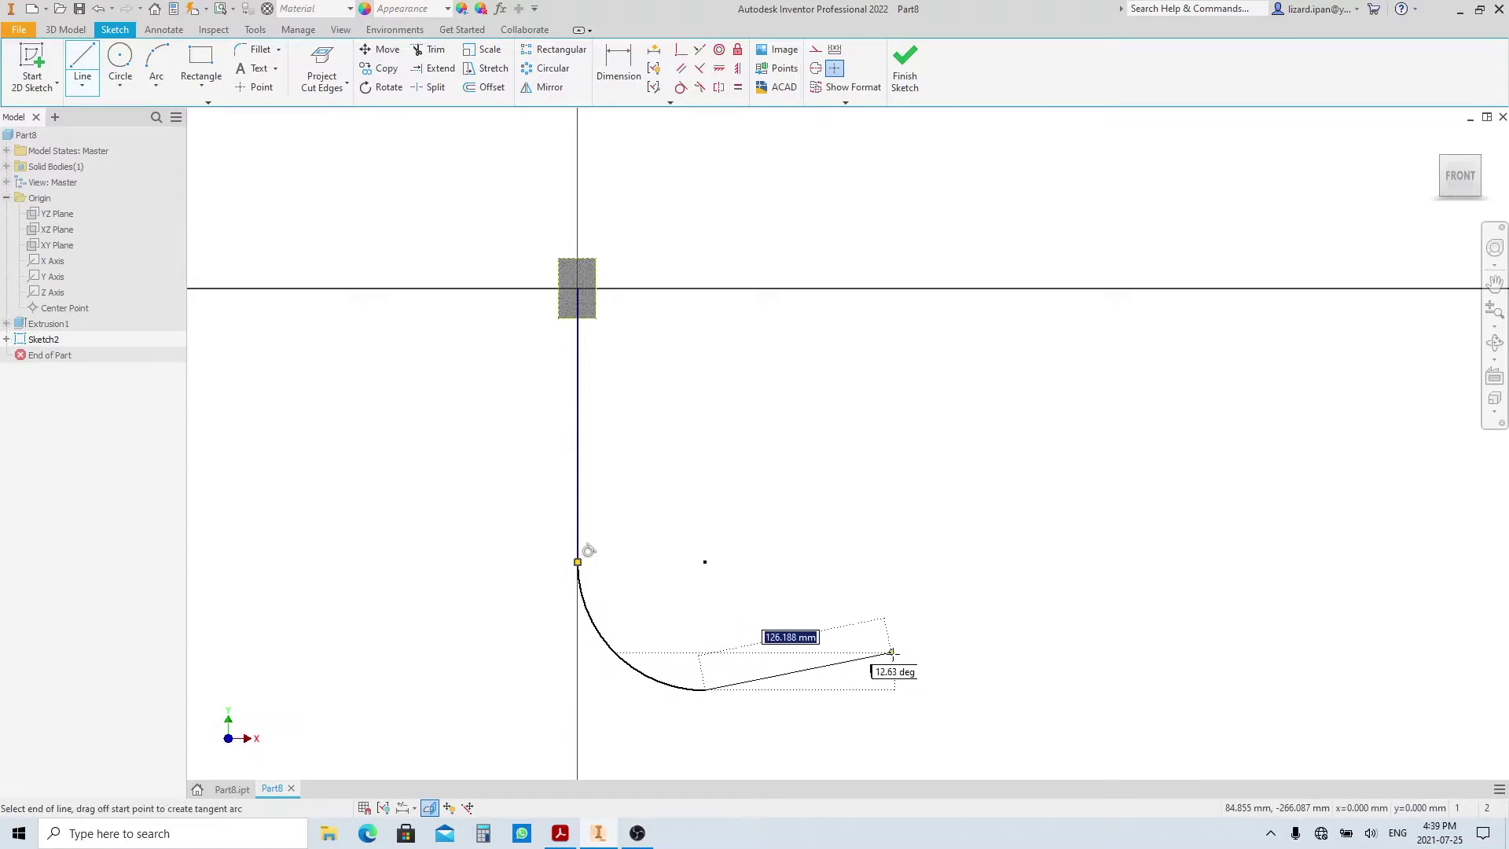
click(916, 690)
Step: Dimension the path's 165 mm vertical drop and 225 mm horizontal run
key(Escape)
click(785, 690)
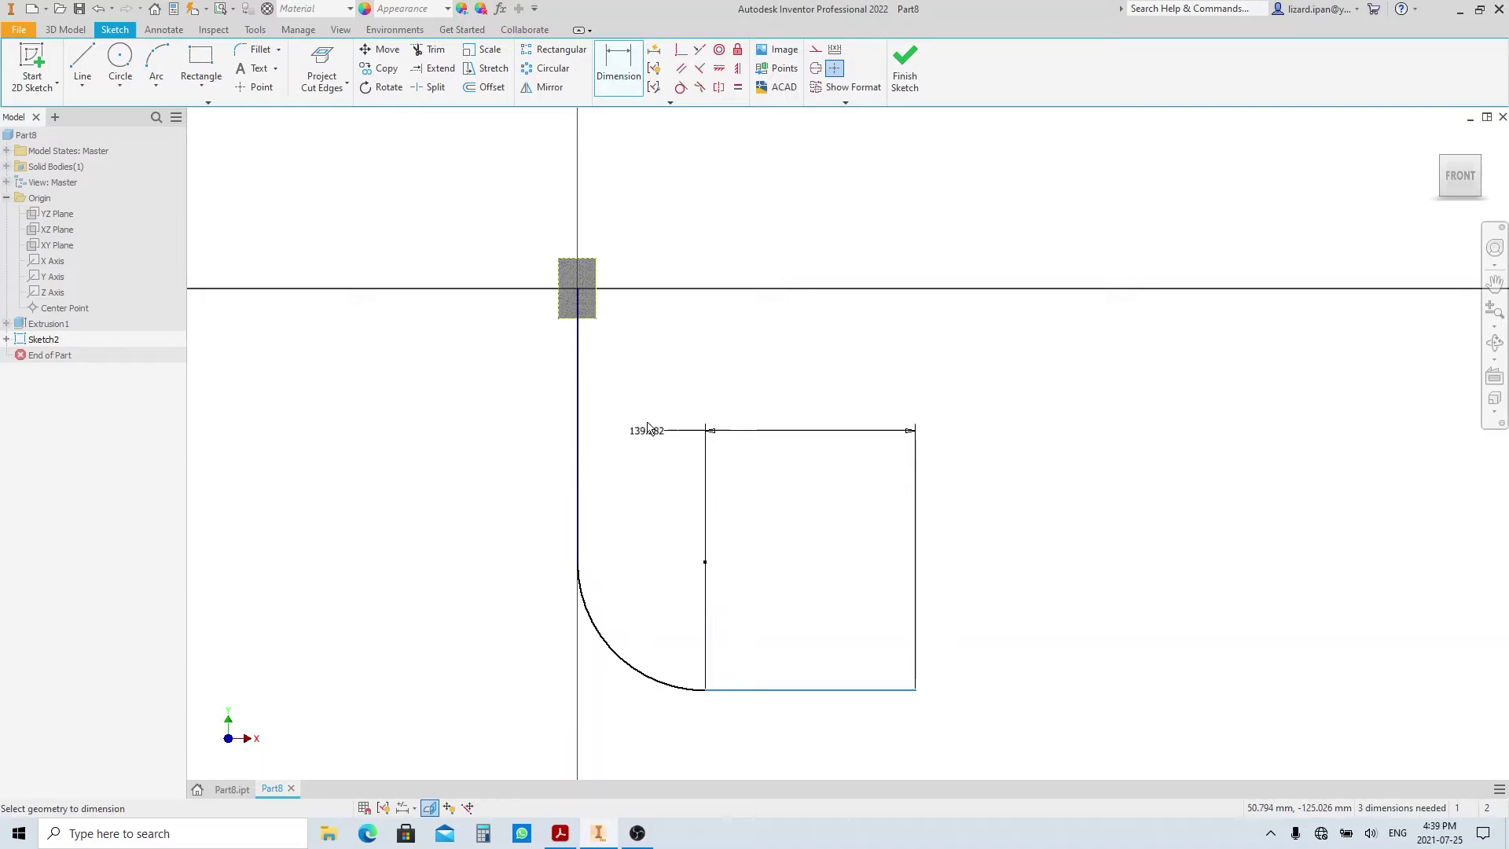
click(579, 291)
click(479, 428)
text(1)
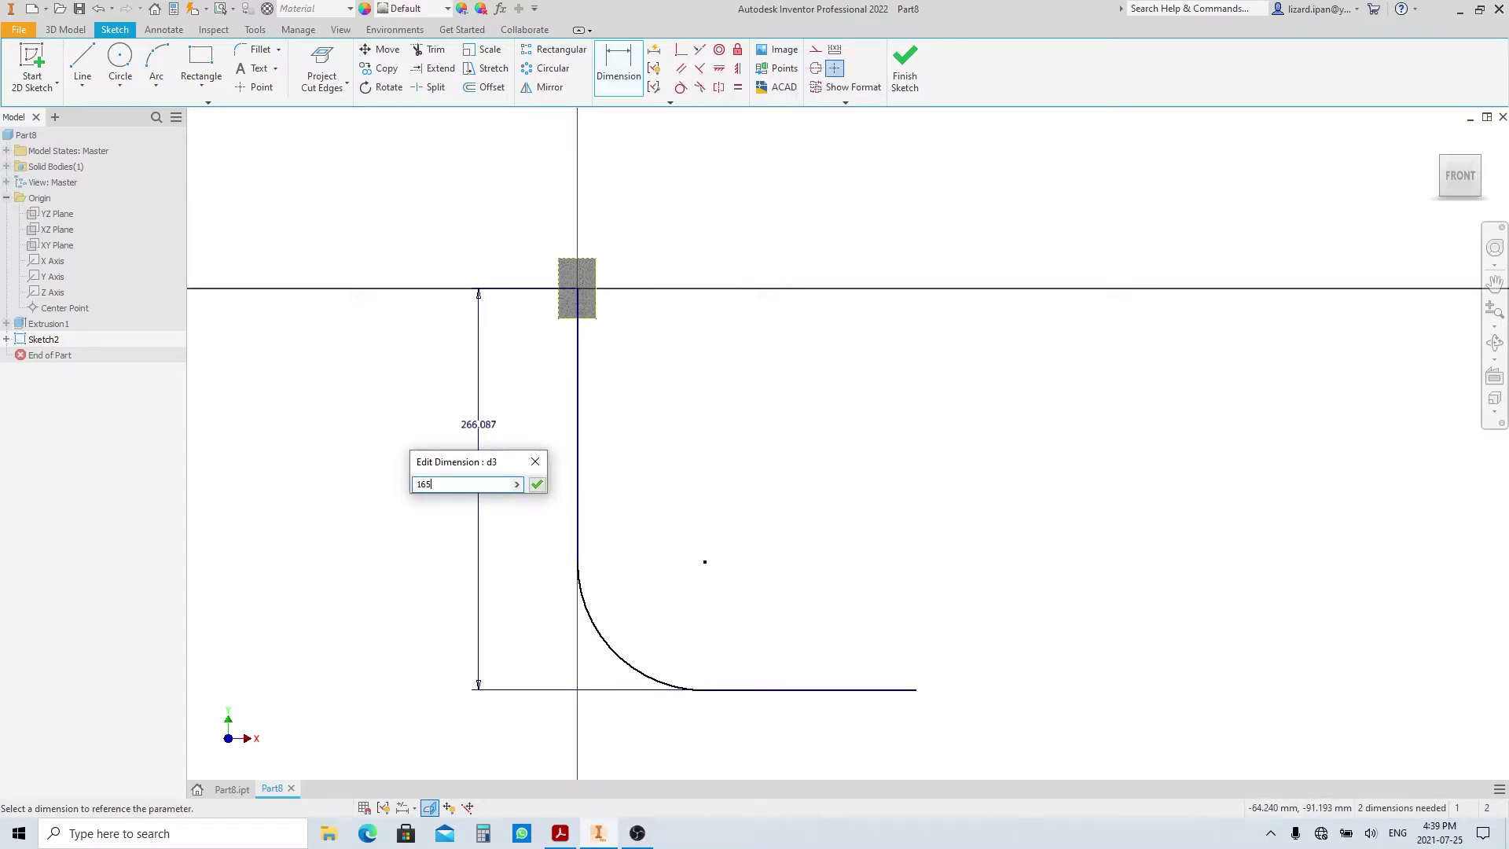
text(65)
key(Return)
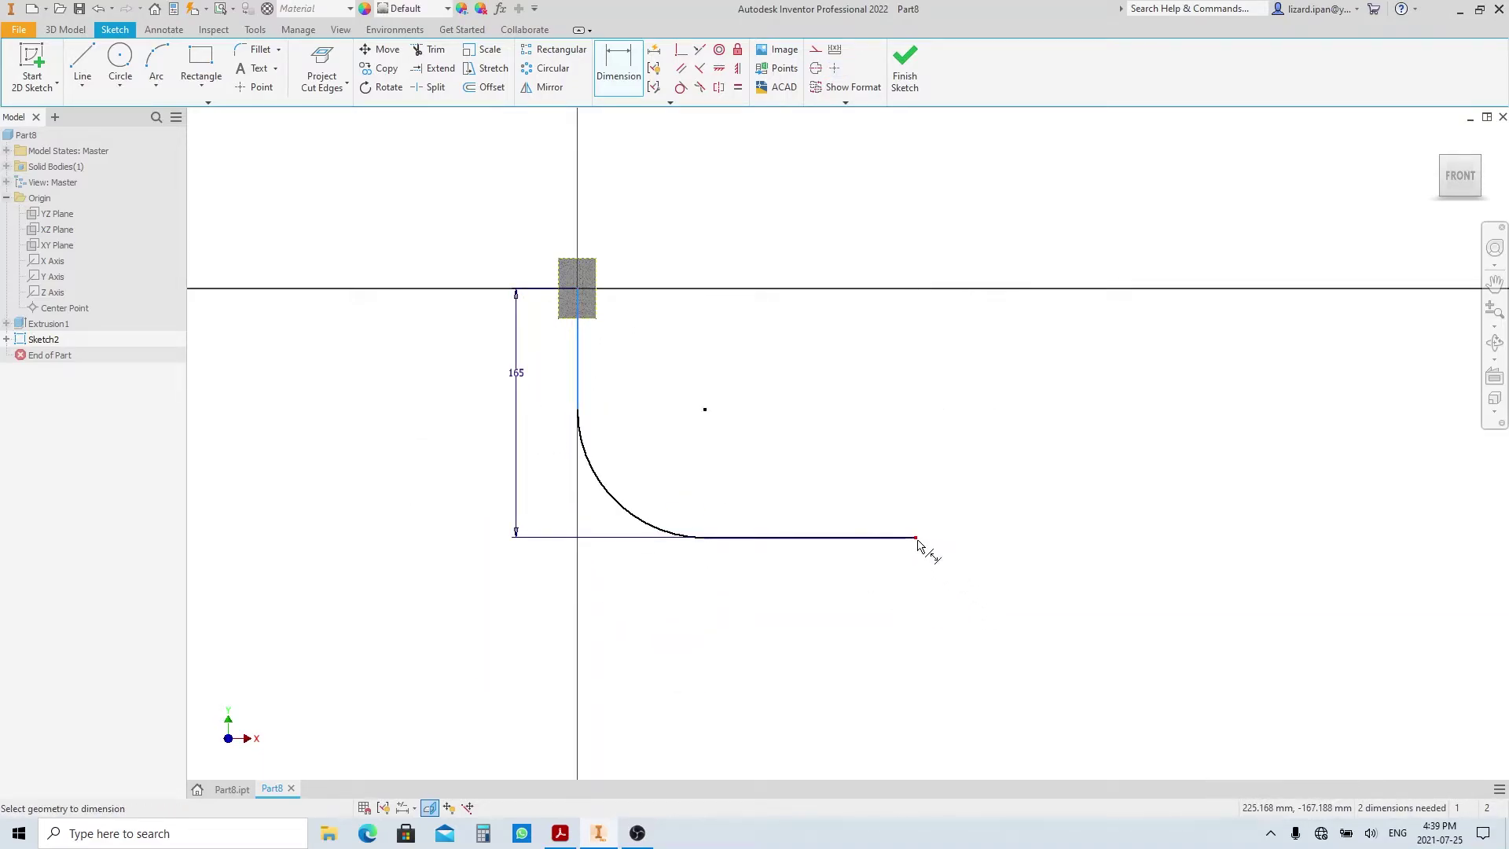
click(916, 538)
click(578, 565)
click(698, 605)
text(22)
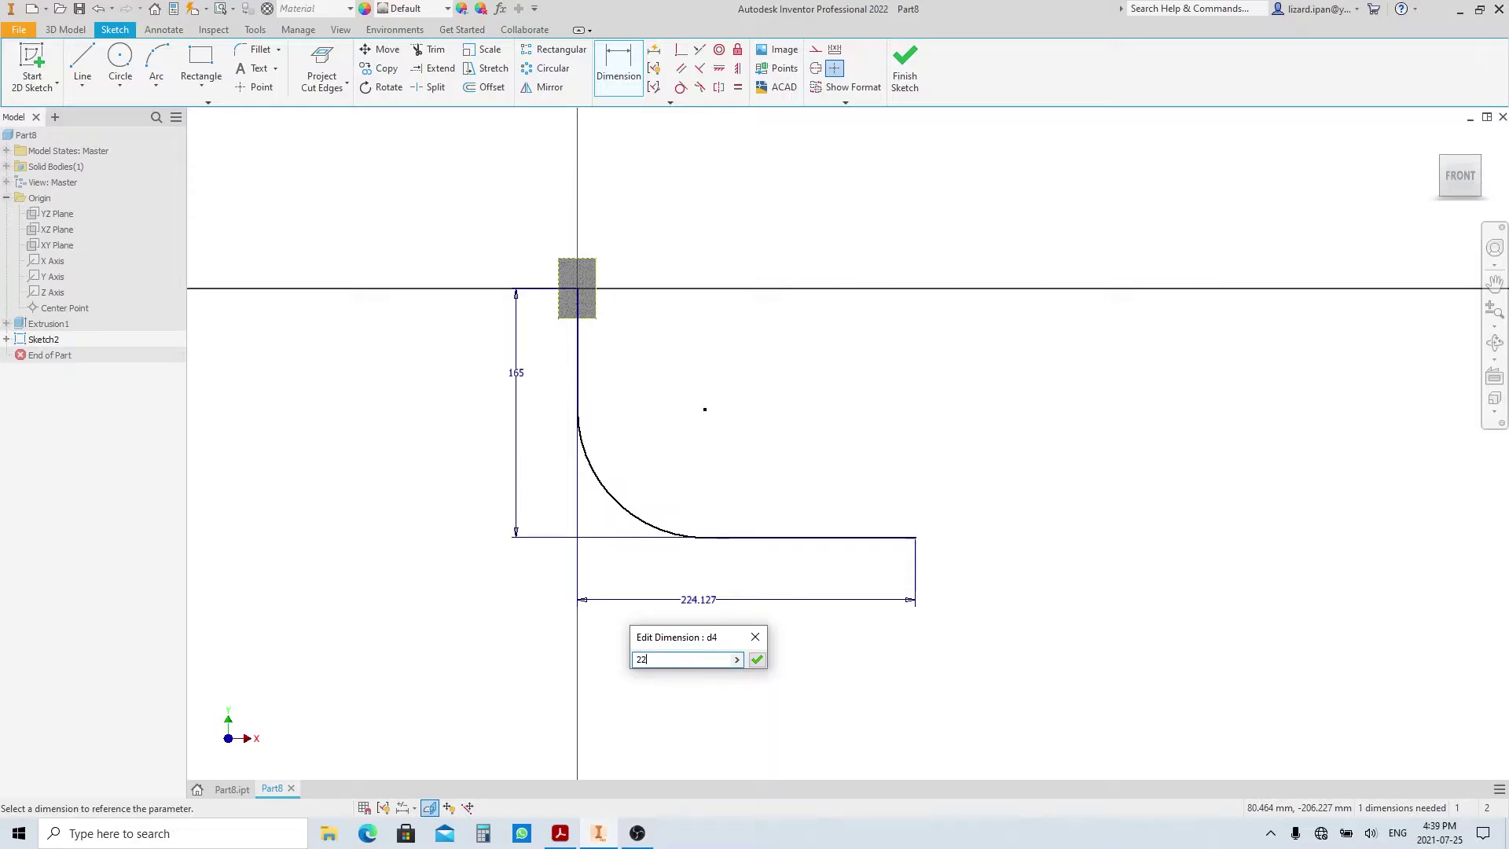
text(5)
key(Return)
Step: Give the bend a 20 mm radius and finish the path sketch
click(673, 531)
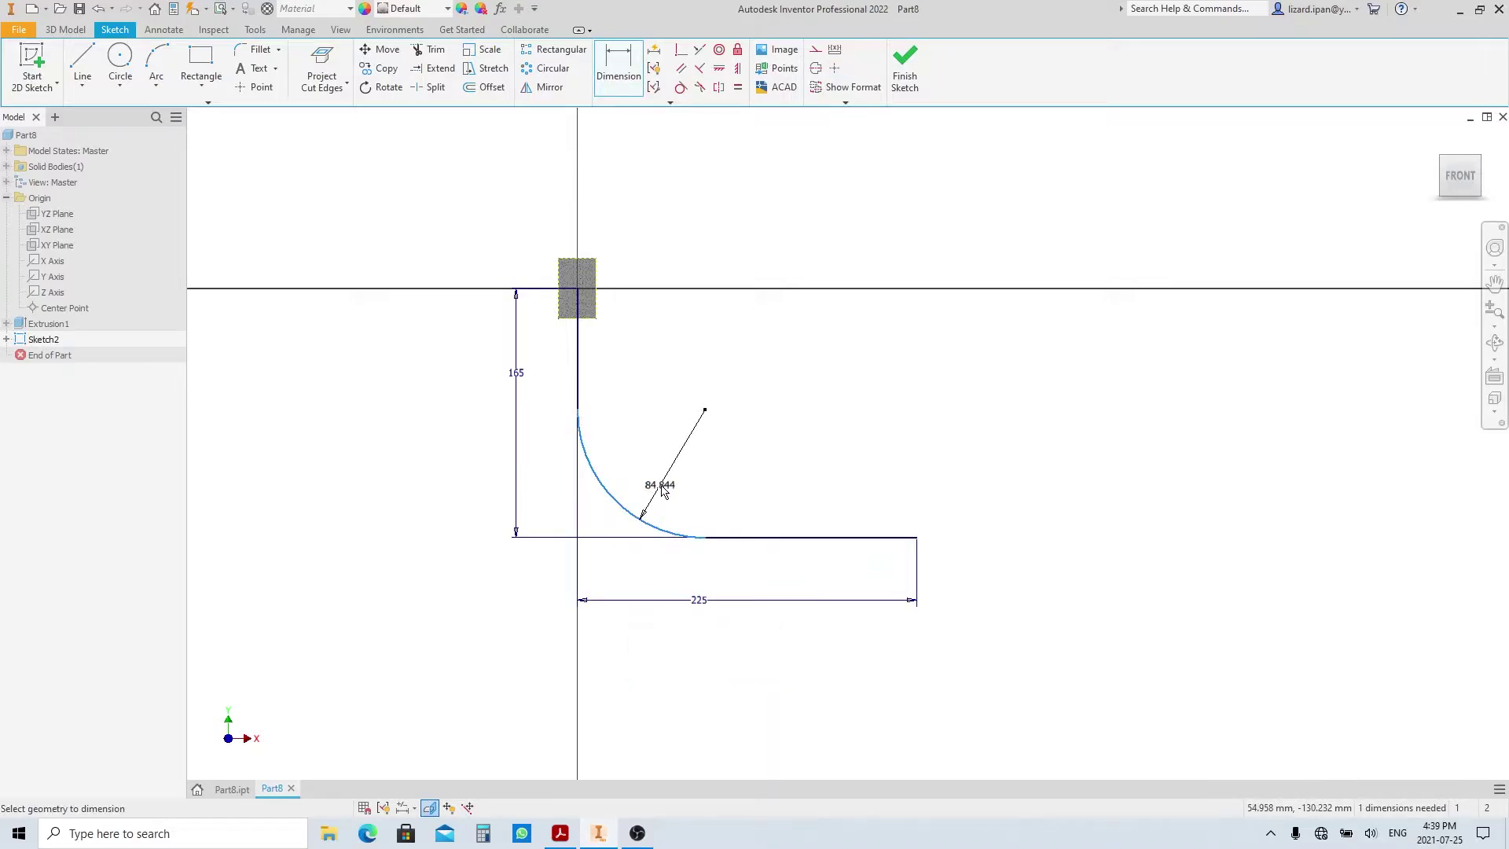
click(664, 491)
text(20)
key(Return)
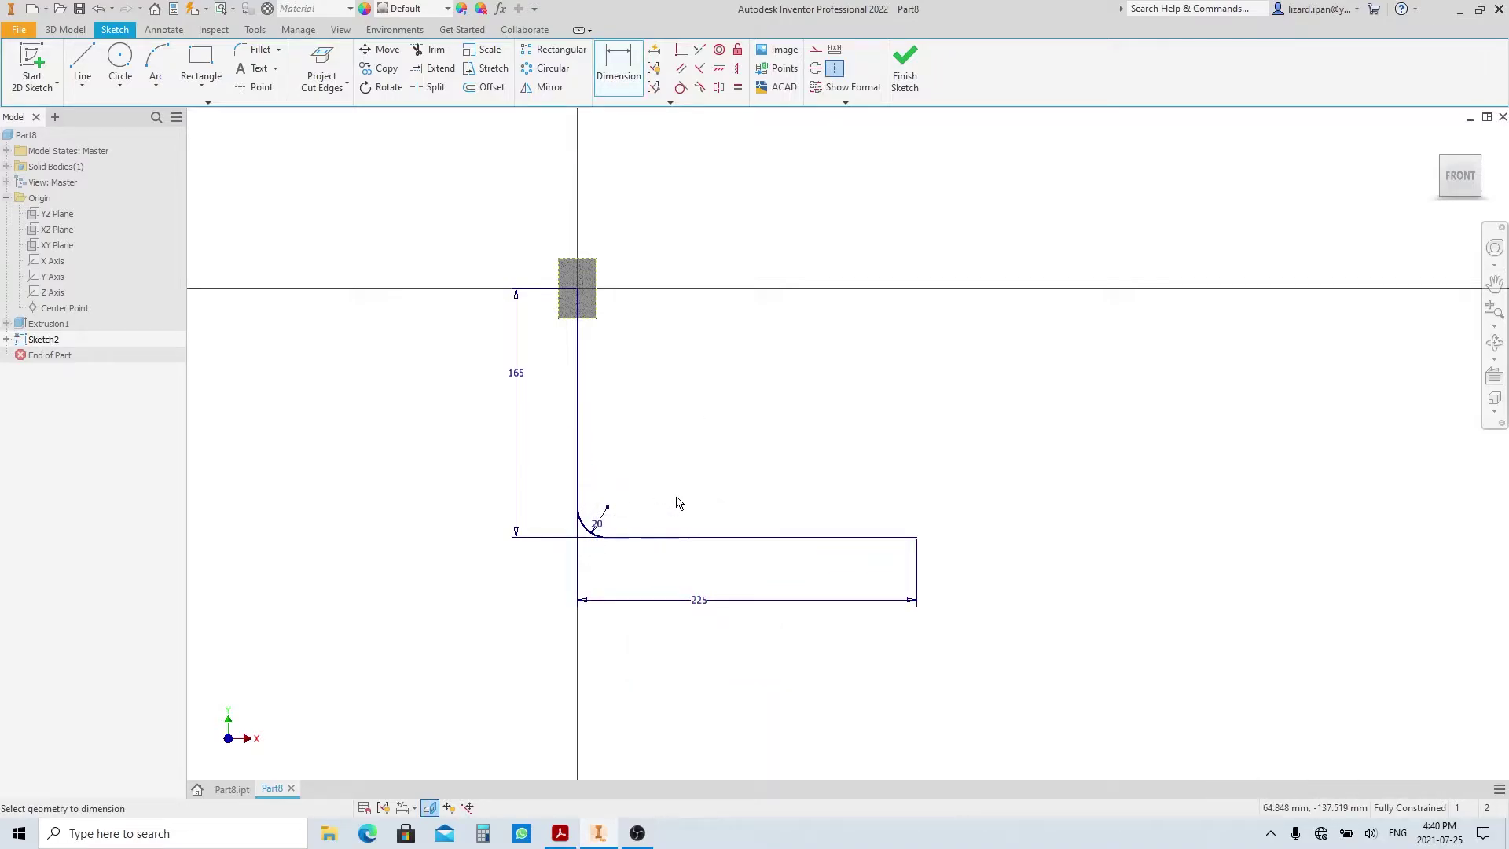
right_drag(679, 503, 674, 495)
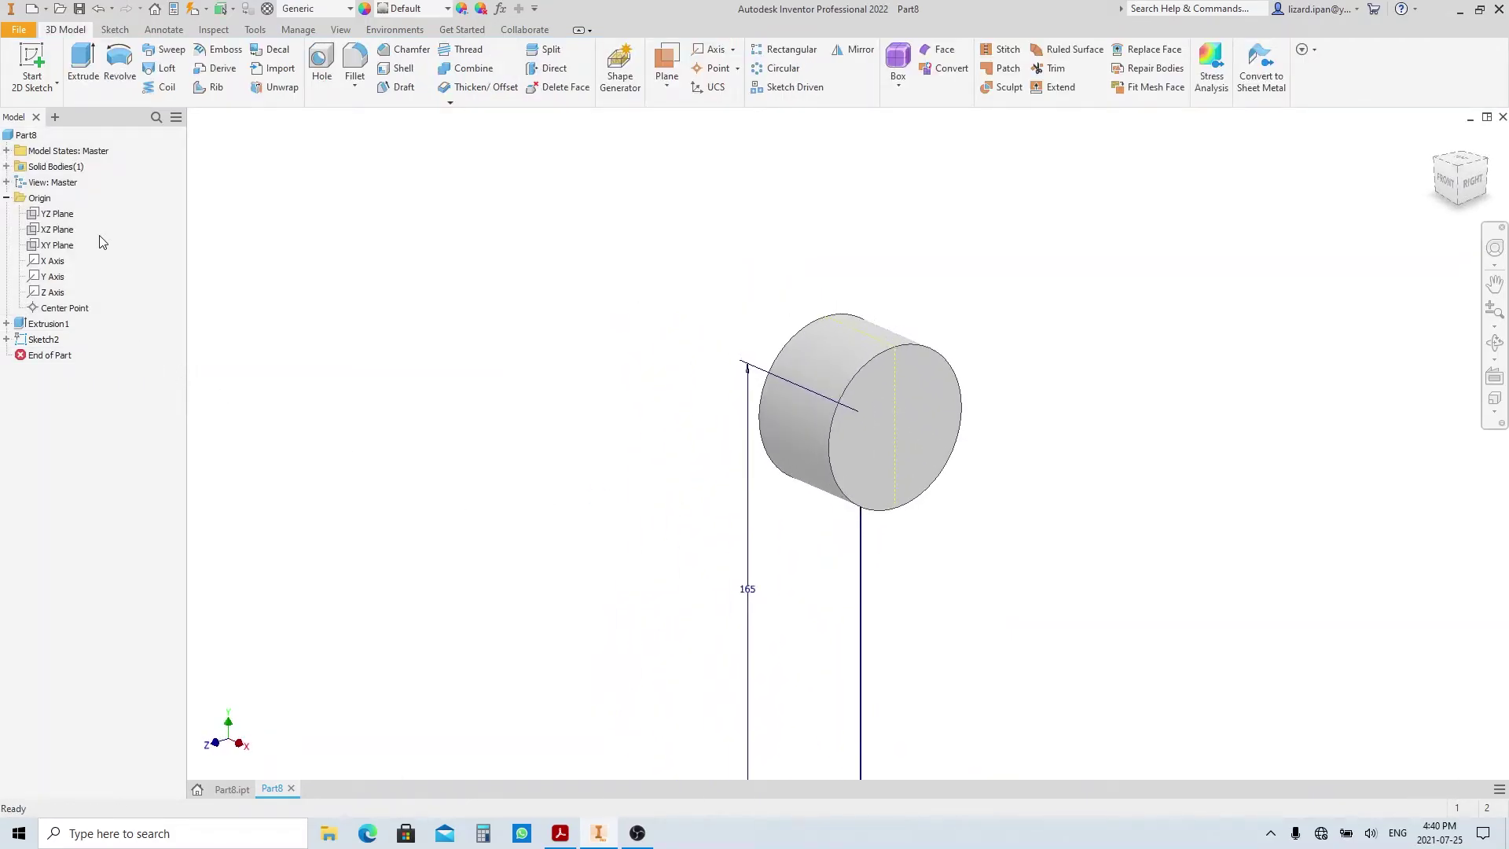
Step: Sketch a 16 mm circle at the origin on the XZ plane
click(57, 229)
key(Page_Up)
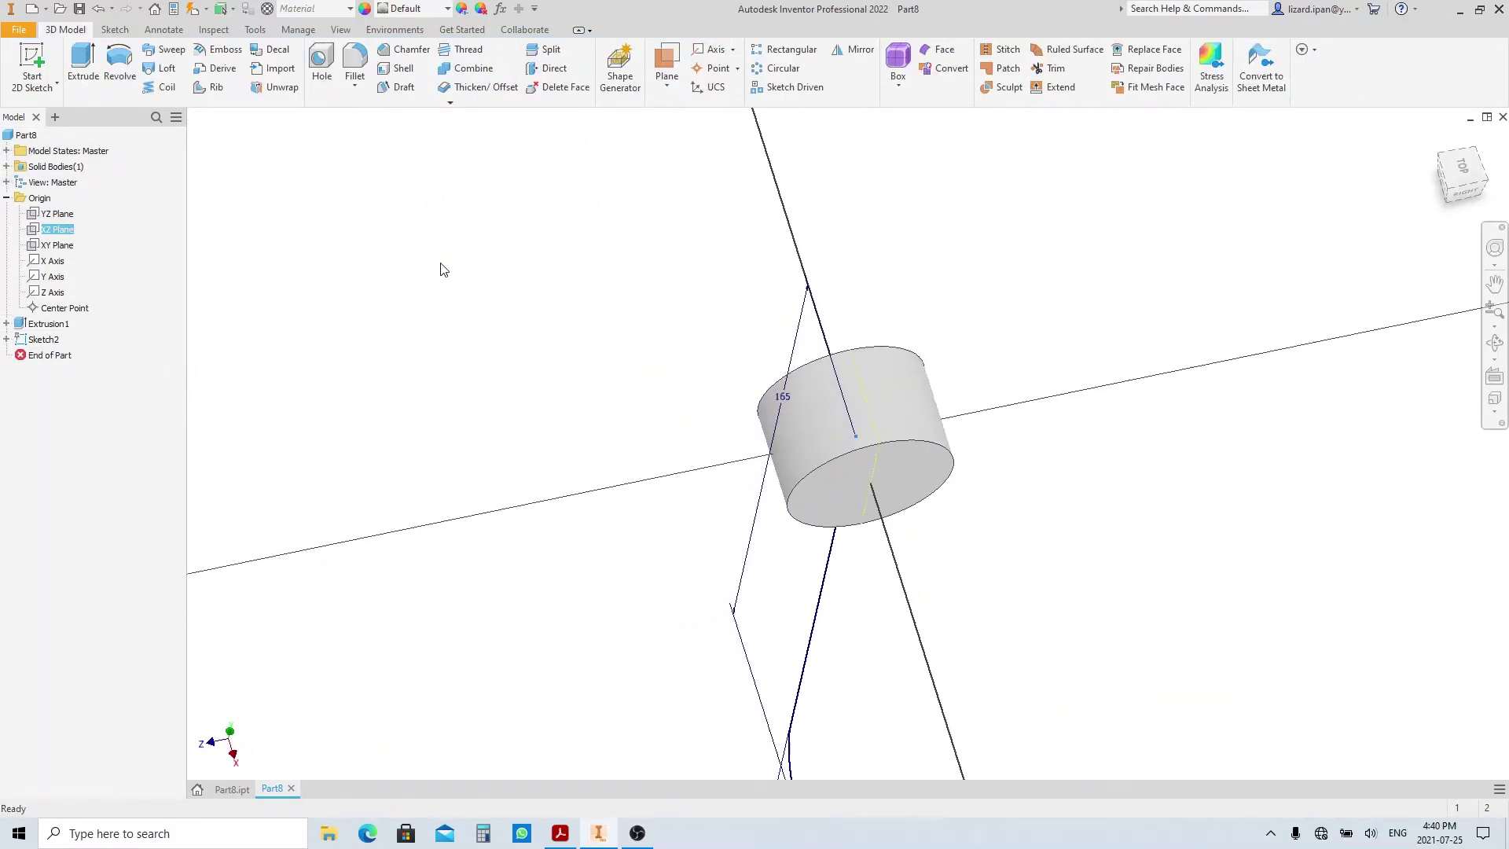
key(s)
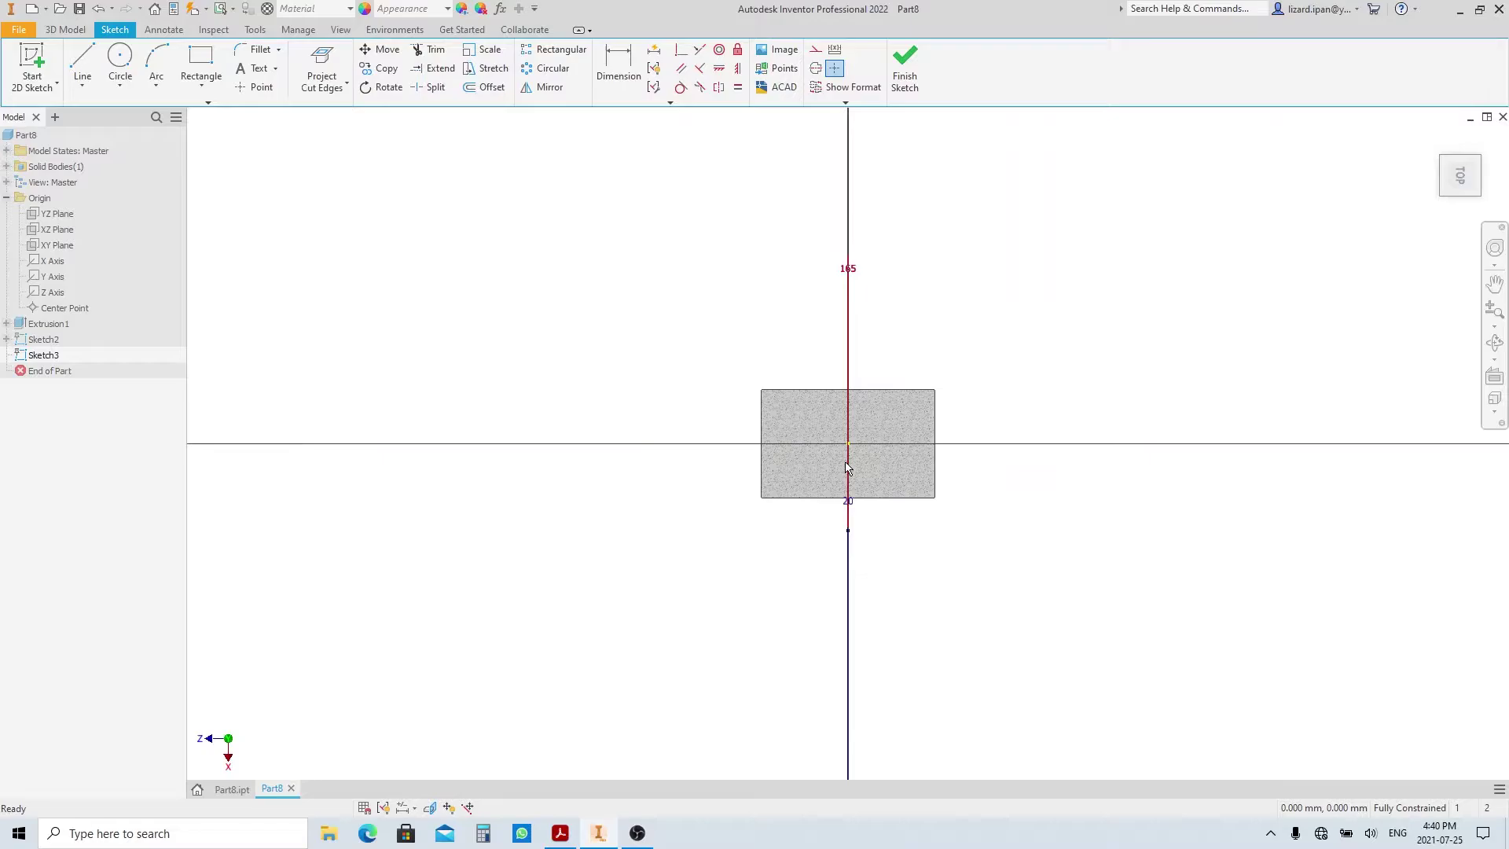
key(c)
click(848, 444)
text(1)
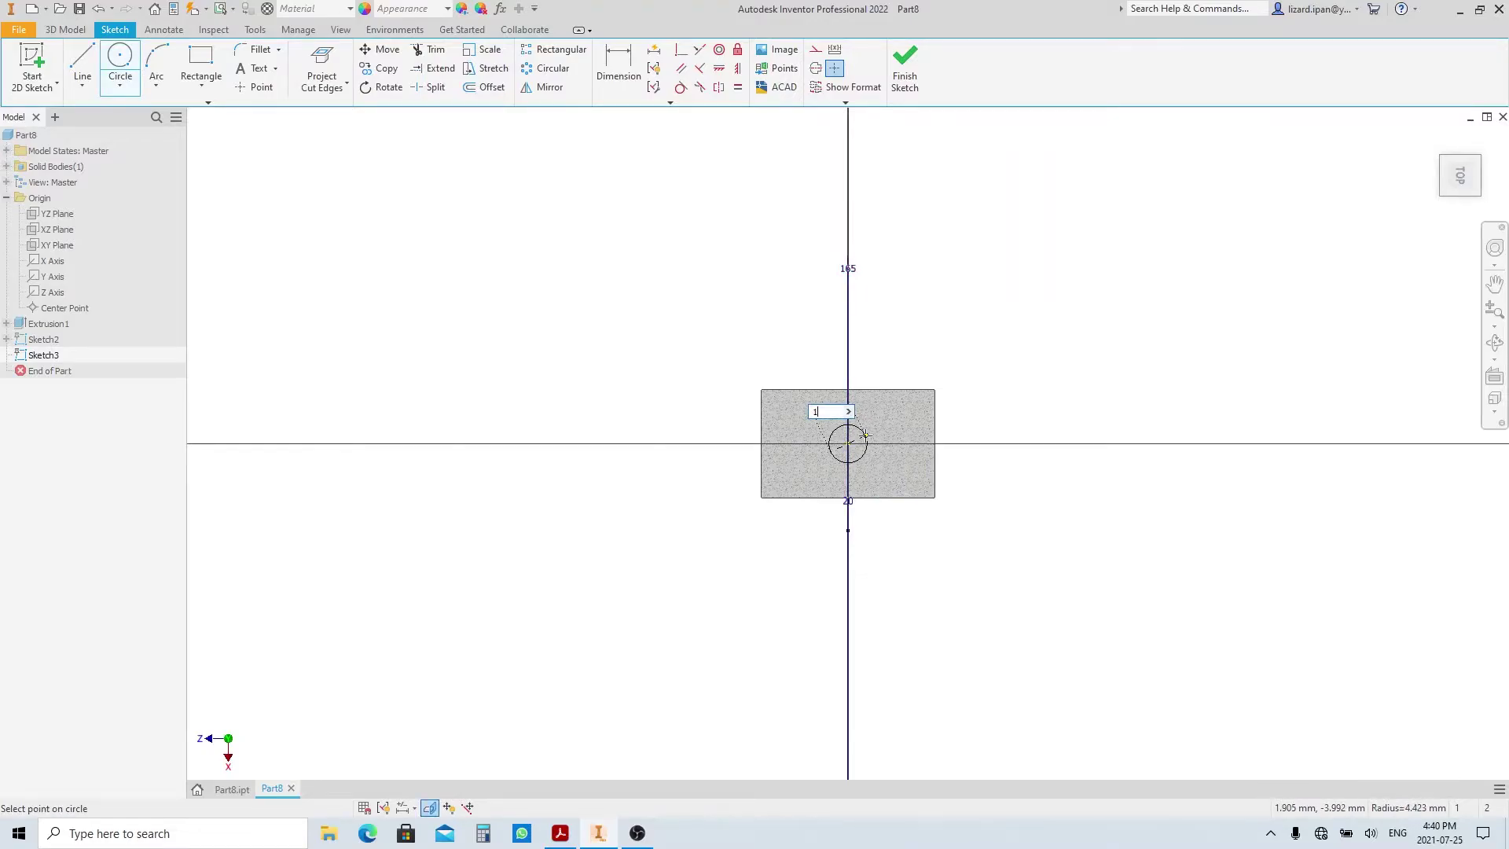
text(6)
key(Return)
key(Escape)
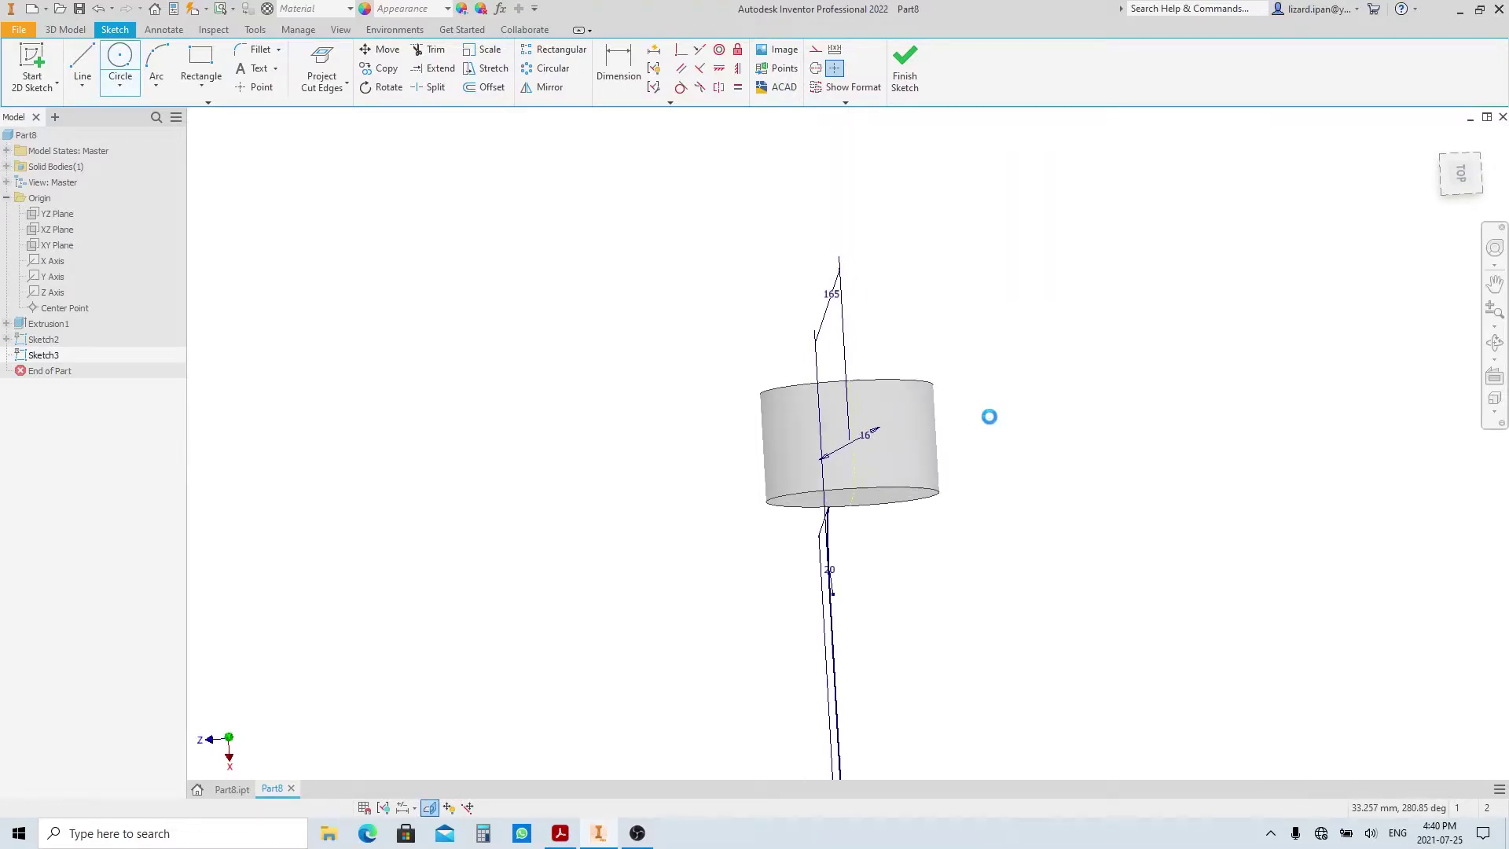
Step: Sweep the 16 mm circle along the L-shaped path to create the rod
scroll(657, 298, down, 5)
middle_drag(799, 432, 727, 387)
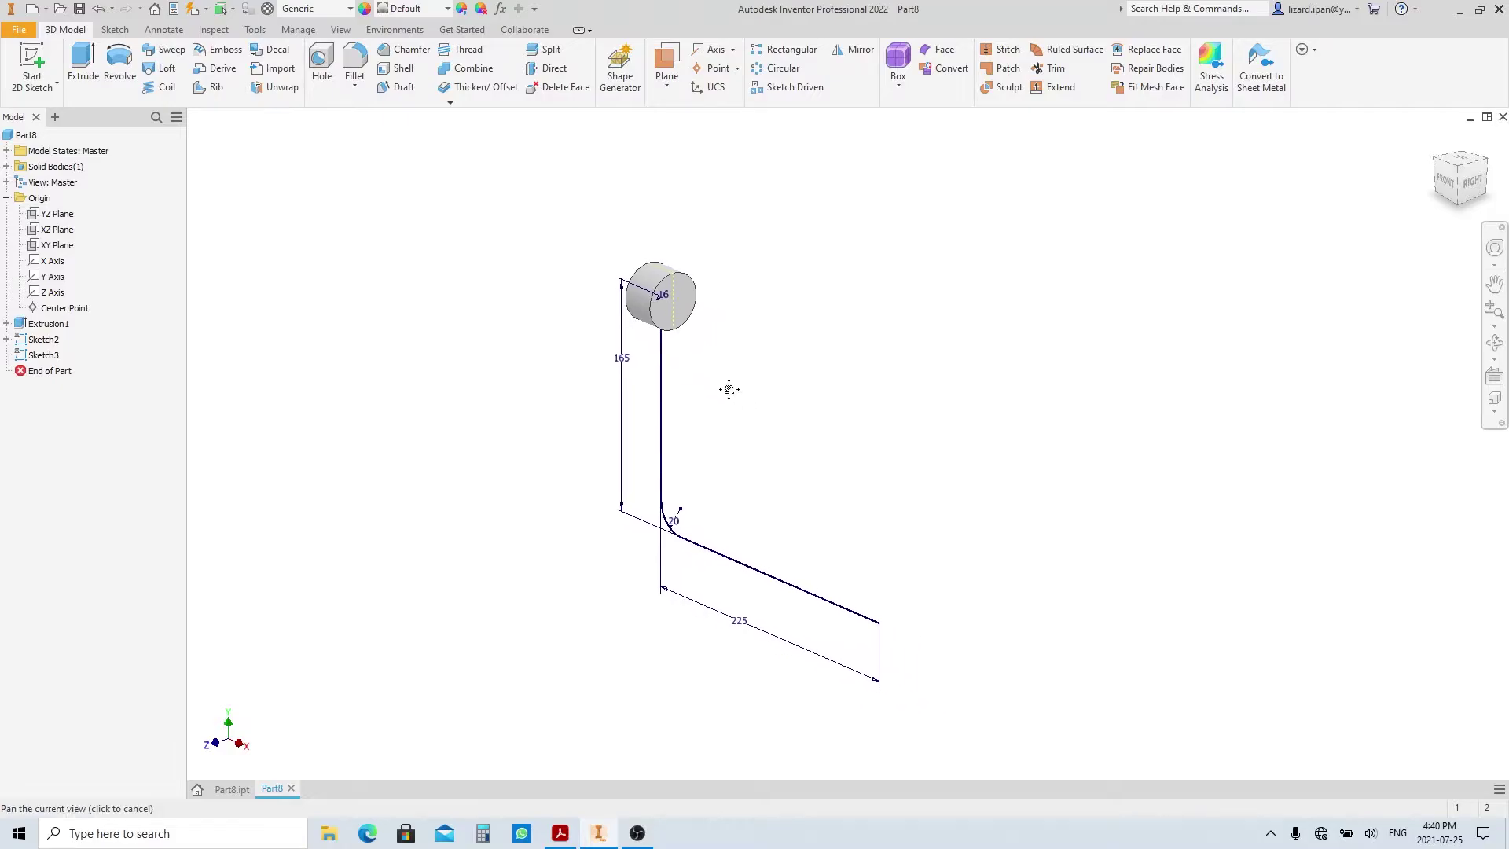
click(165, 49)
scroll(666, 285, up, 10)
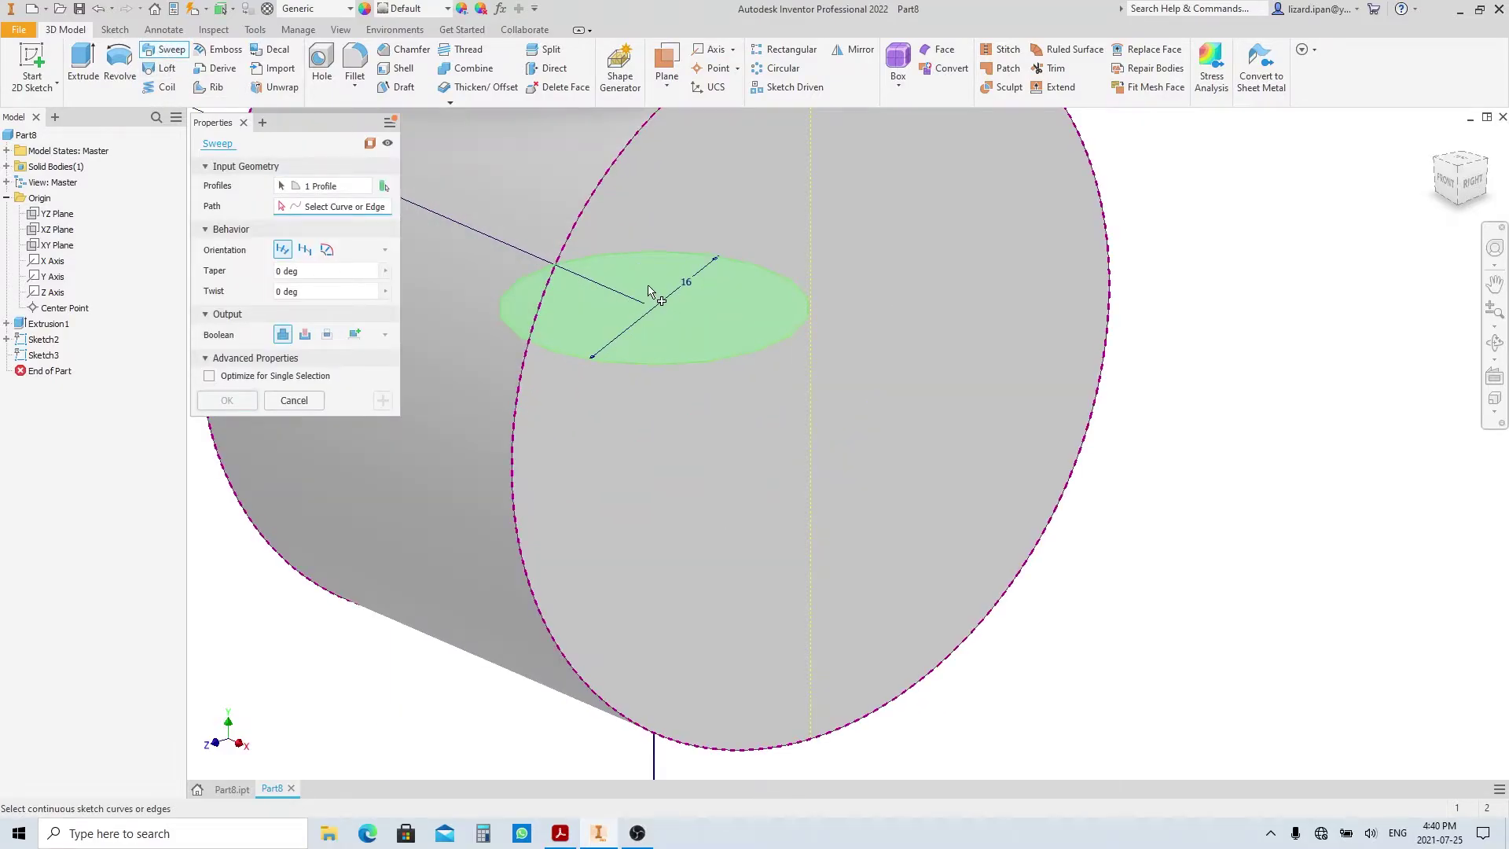
scroll(629, 238, down, 10)
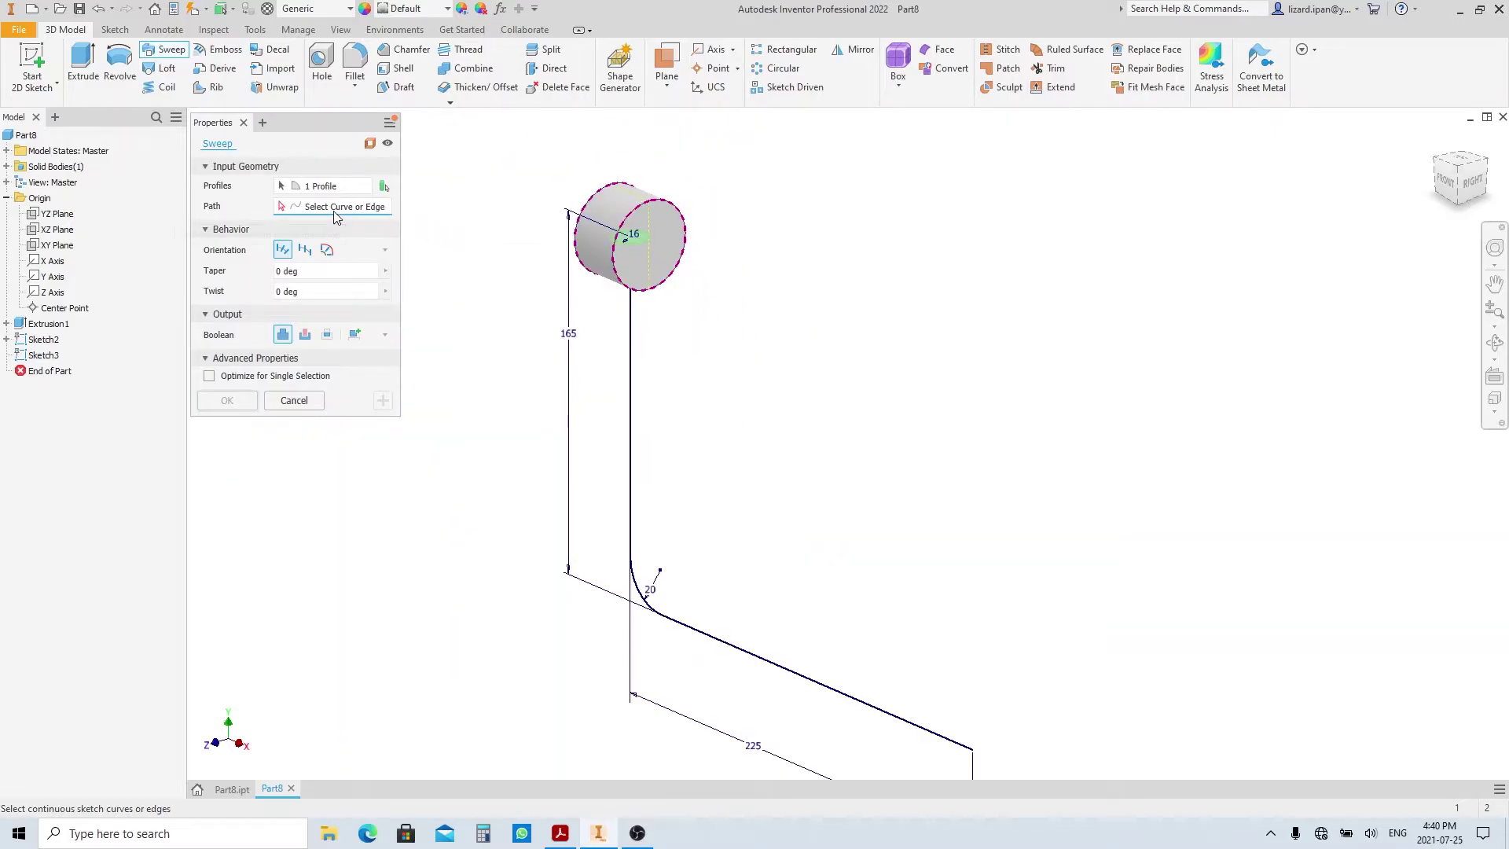
click(630, 367)
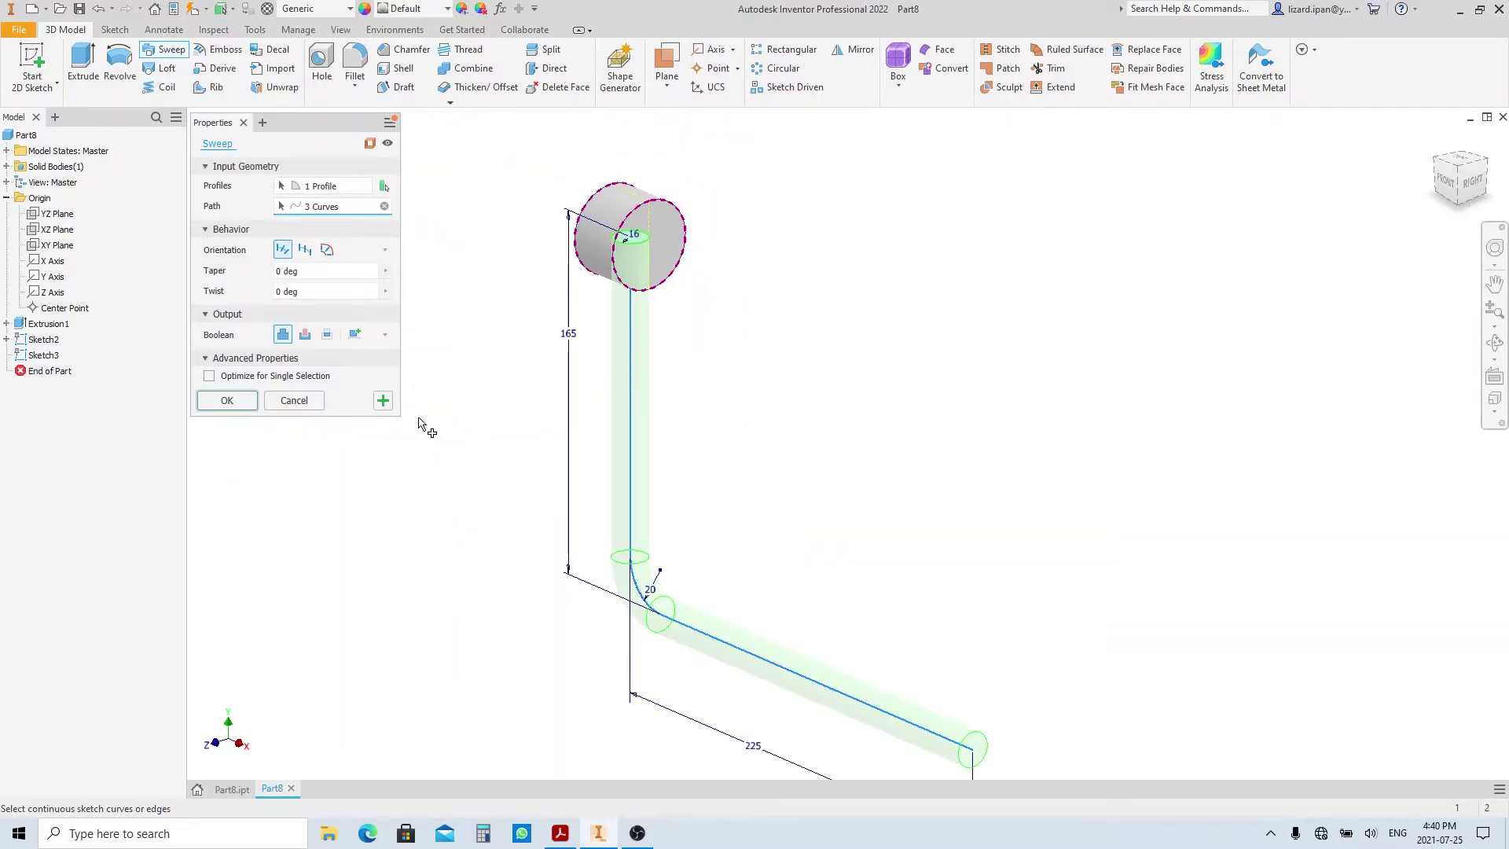
click(227, 401)
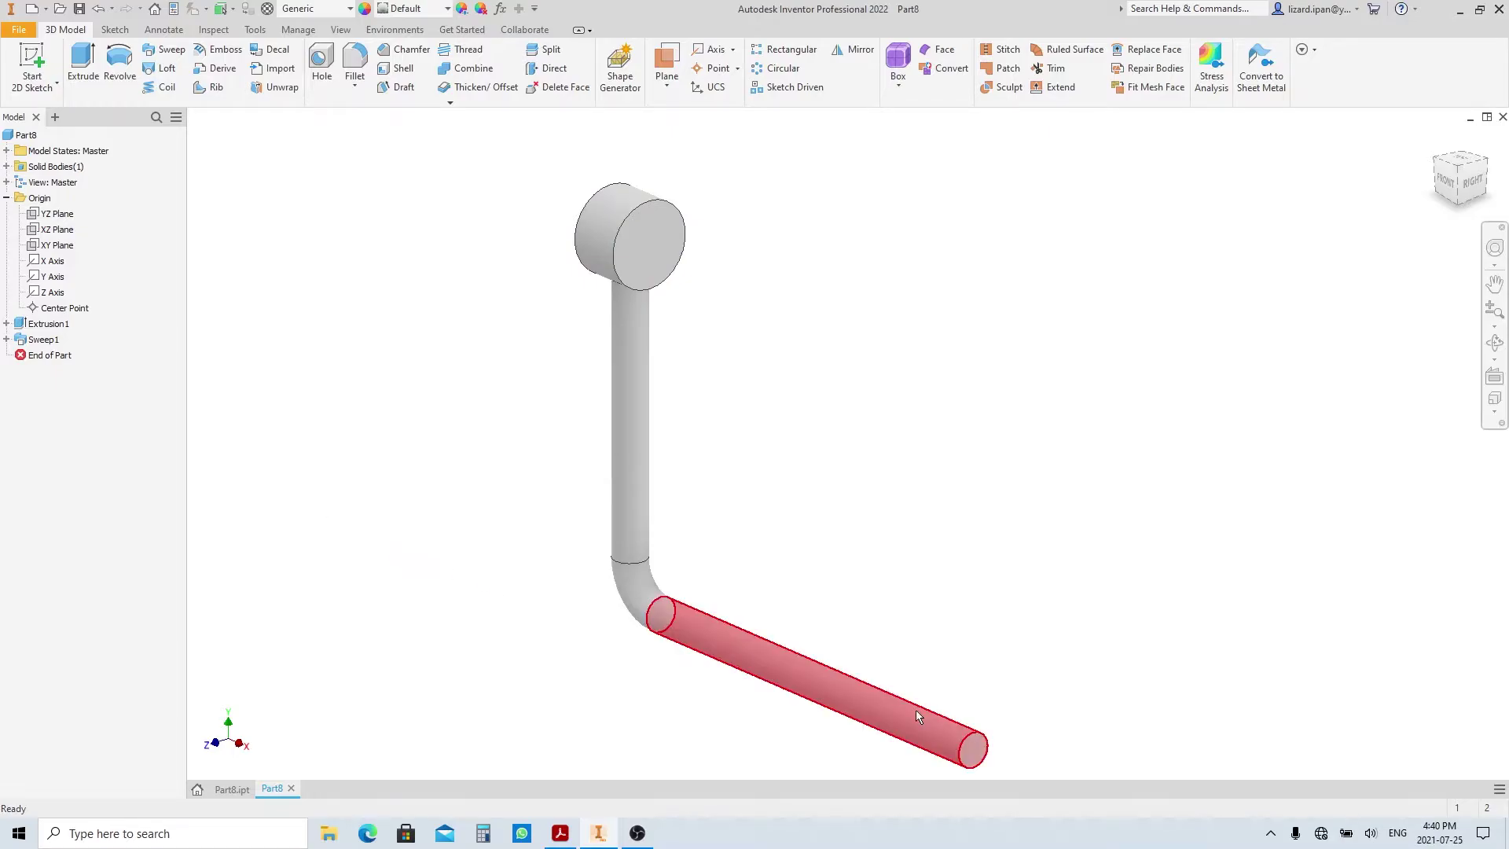
Step: Sketch on the XY plane with the rod's projected cut edges converted to construction geometry
middle_drag(994, 766, 957, 688)
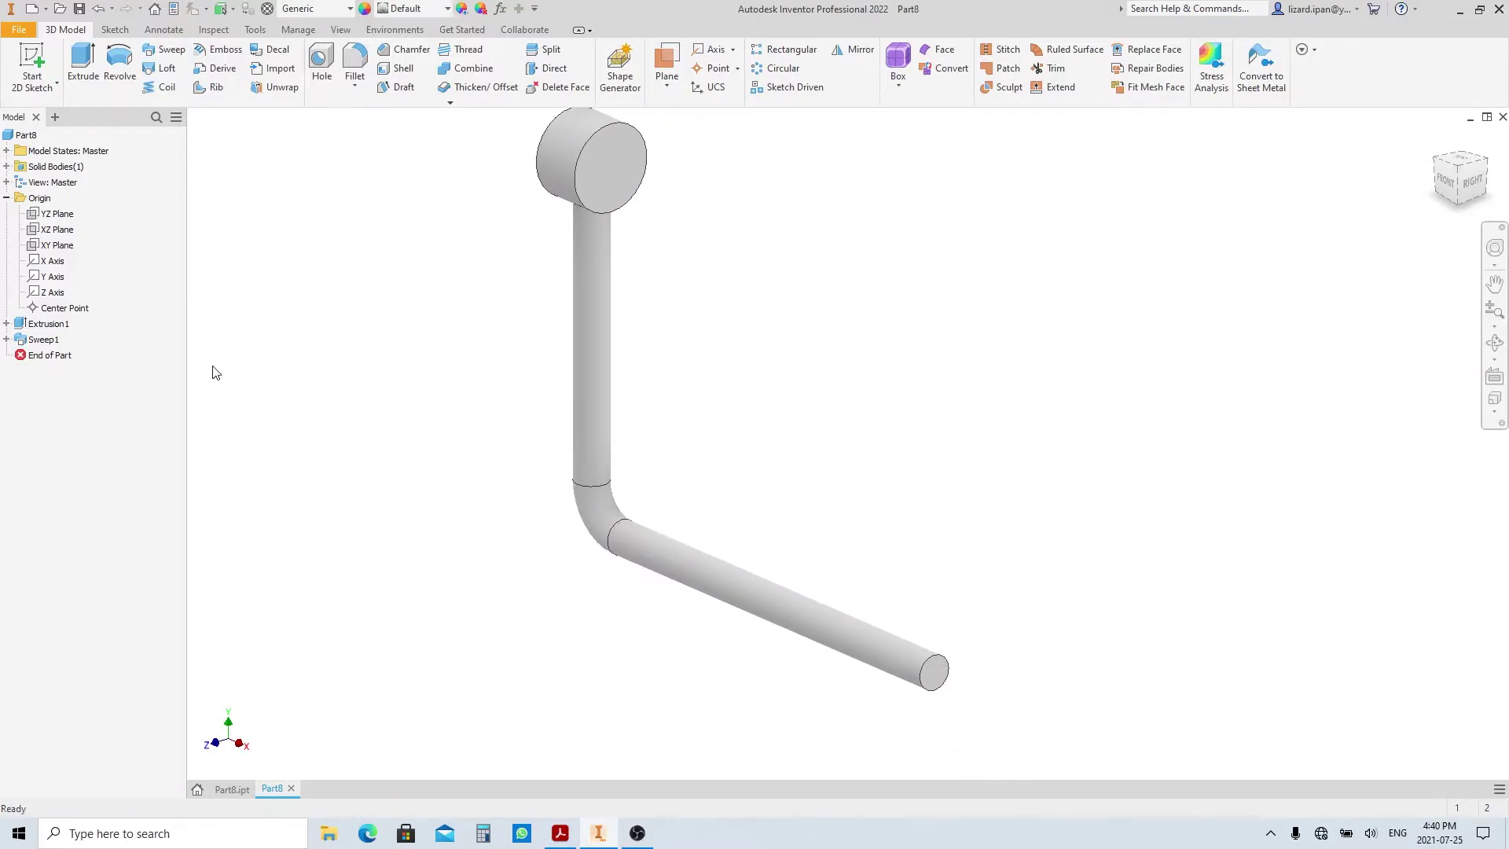
click(57, 244)
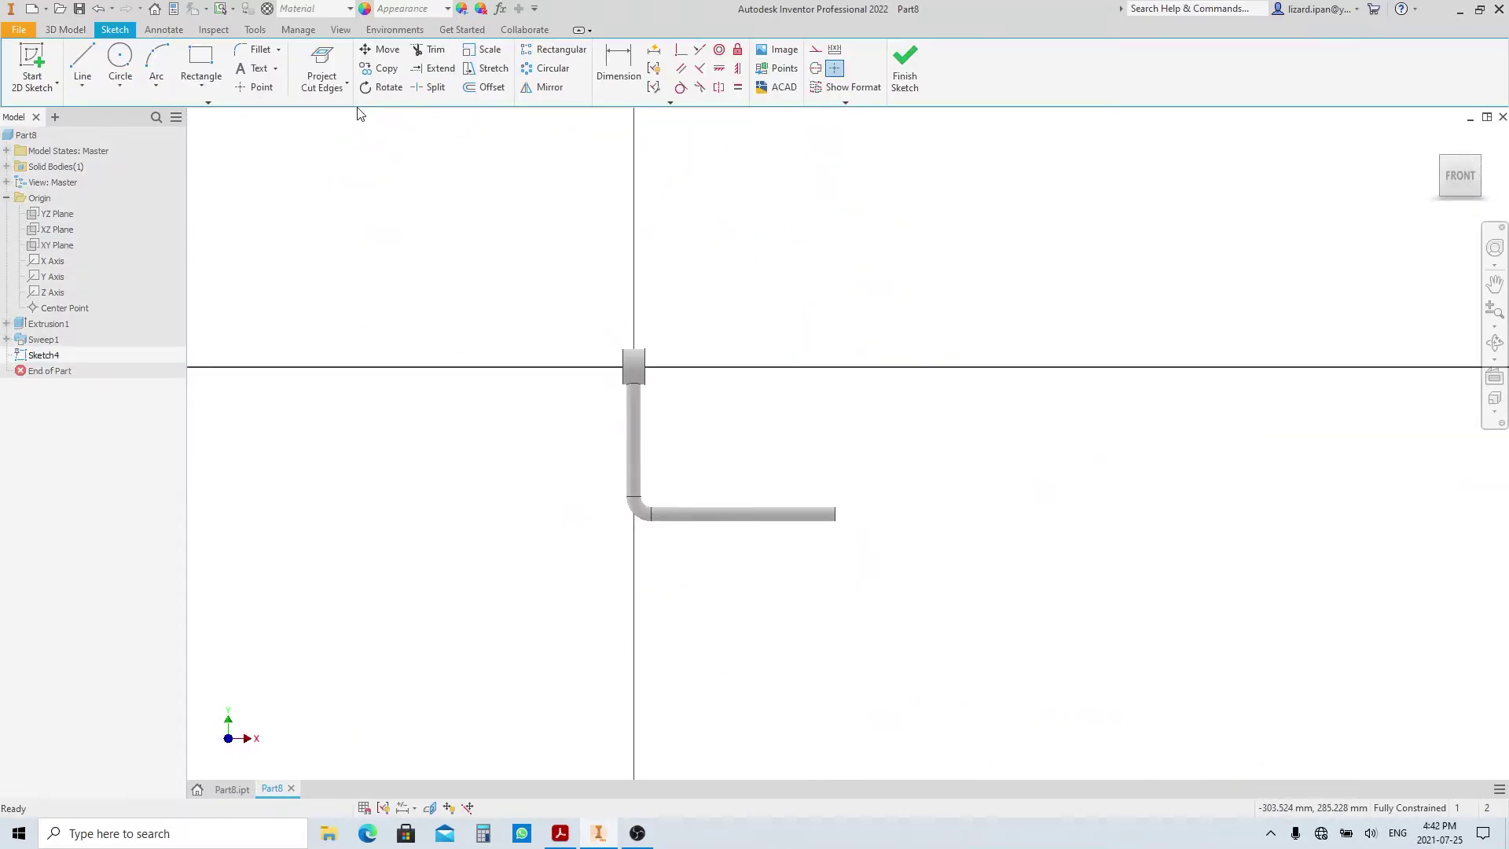
click(321, 63)
drag(482, 296, 971, 604)
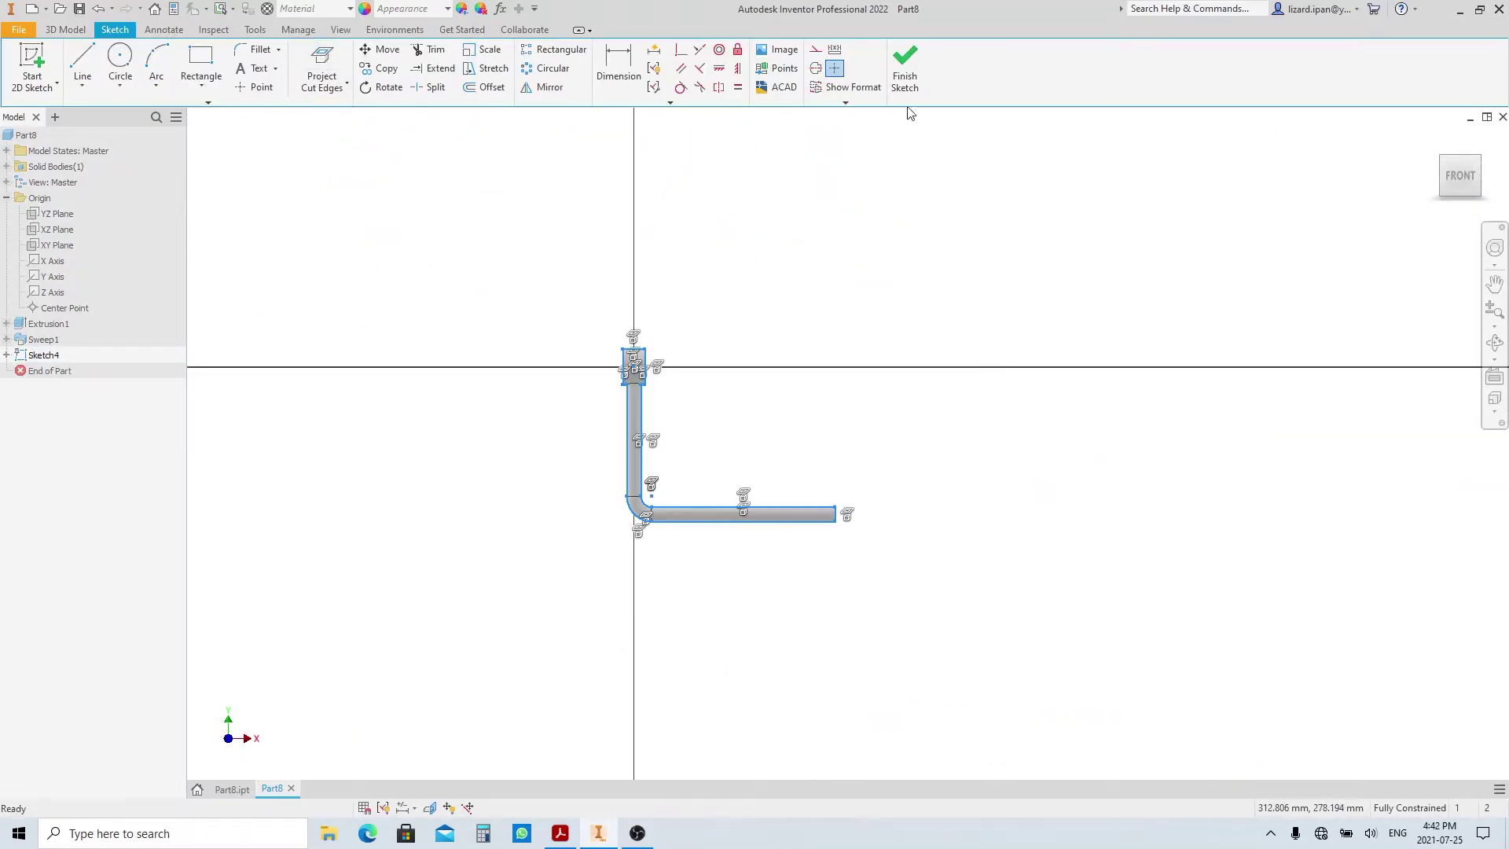
click(815, 49)
click(896, 296)
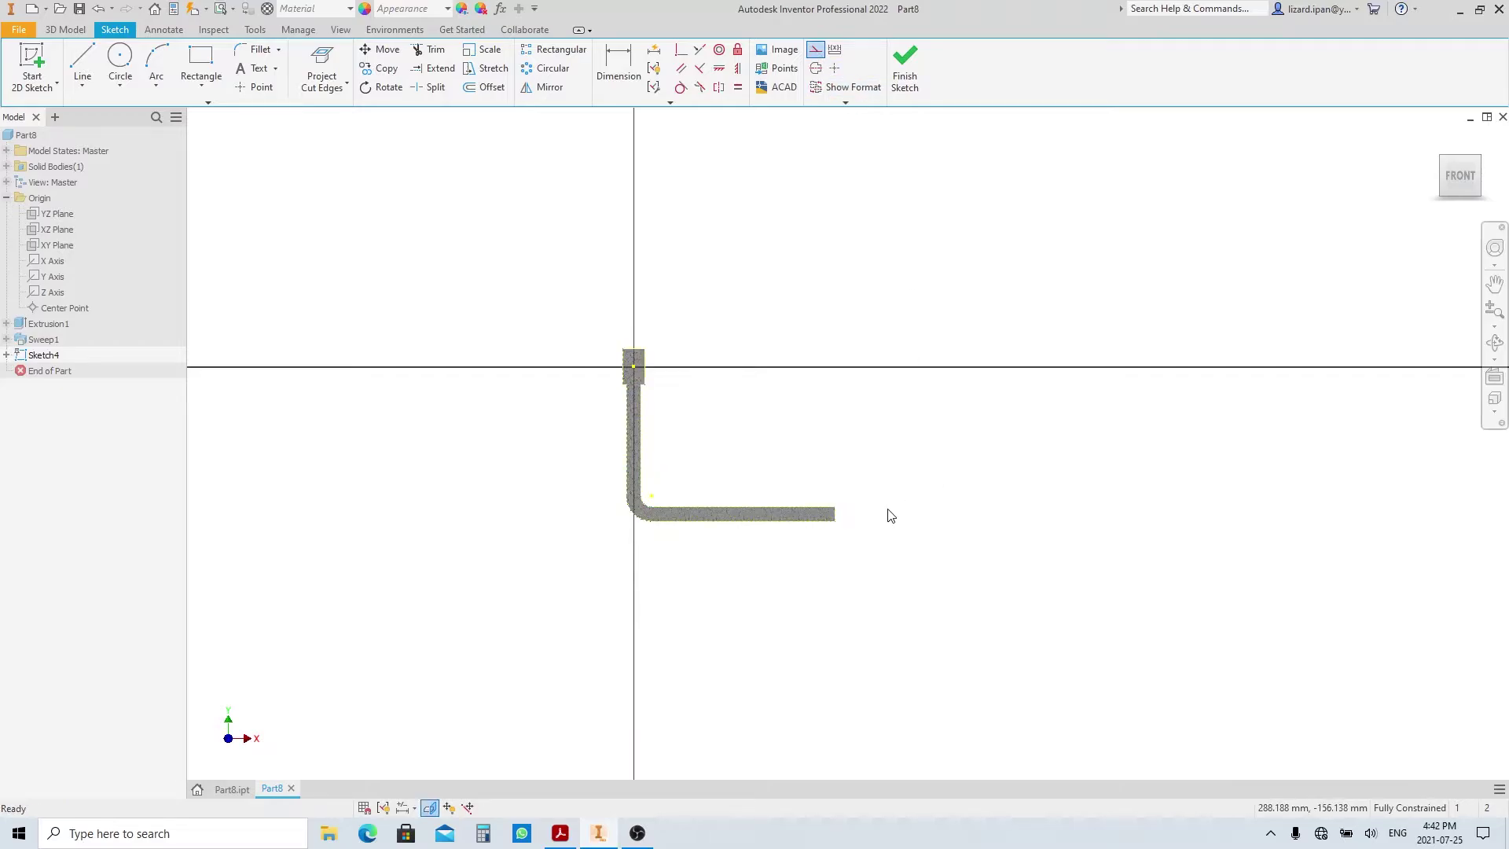
scroll(818, 529, up, 6)
Step: Draw a circle tangent to the rod end, its centre horizontally aligned with the rod end point
key(c)
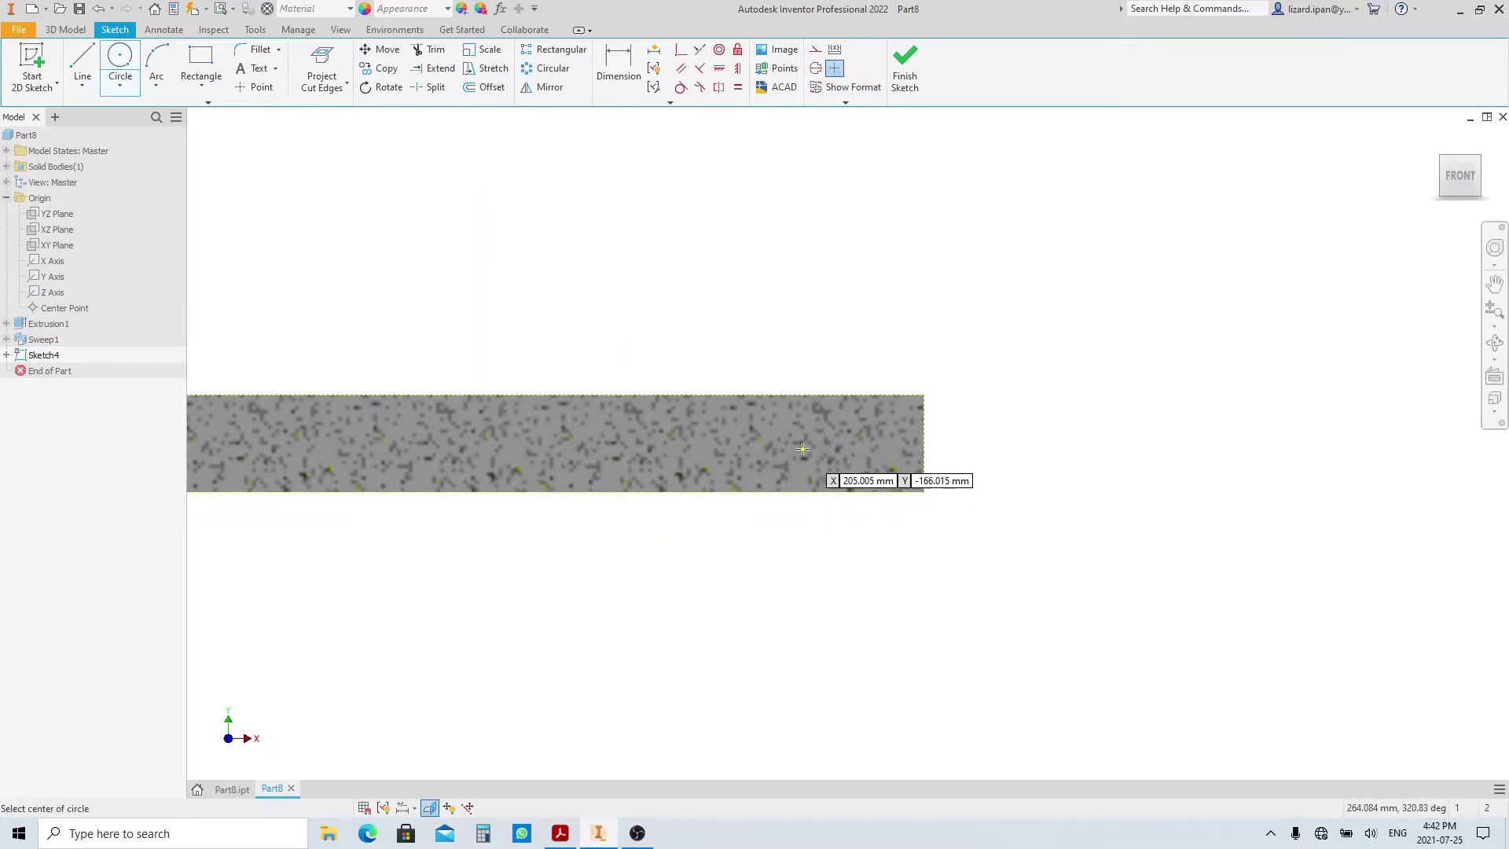
click(803, 444)
click(811, 275)
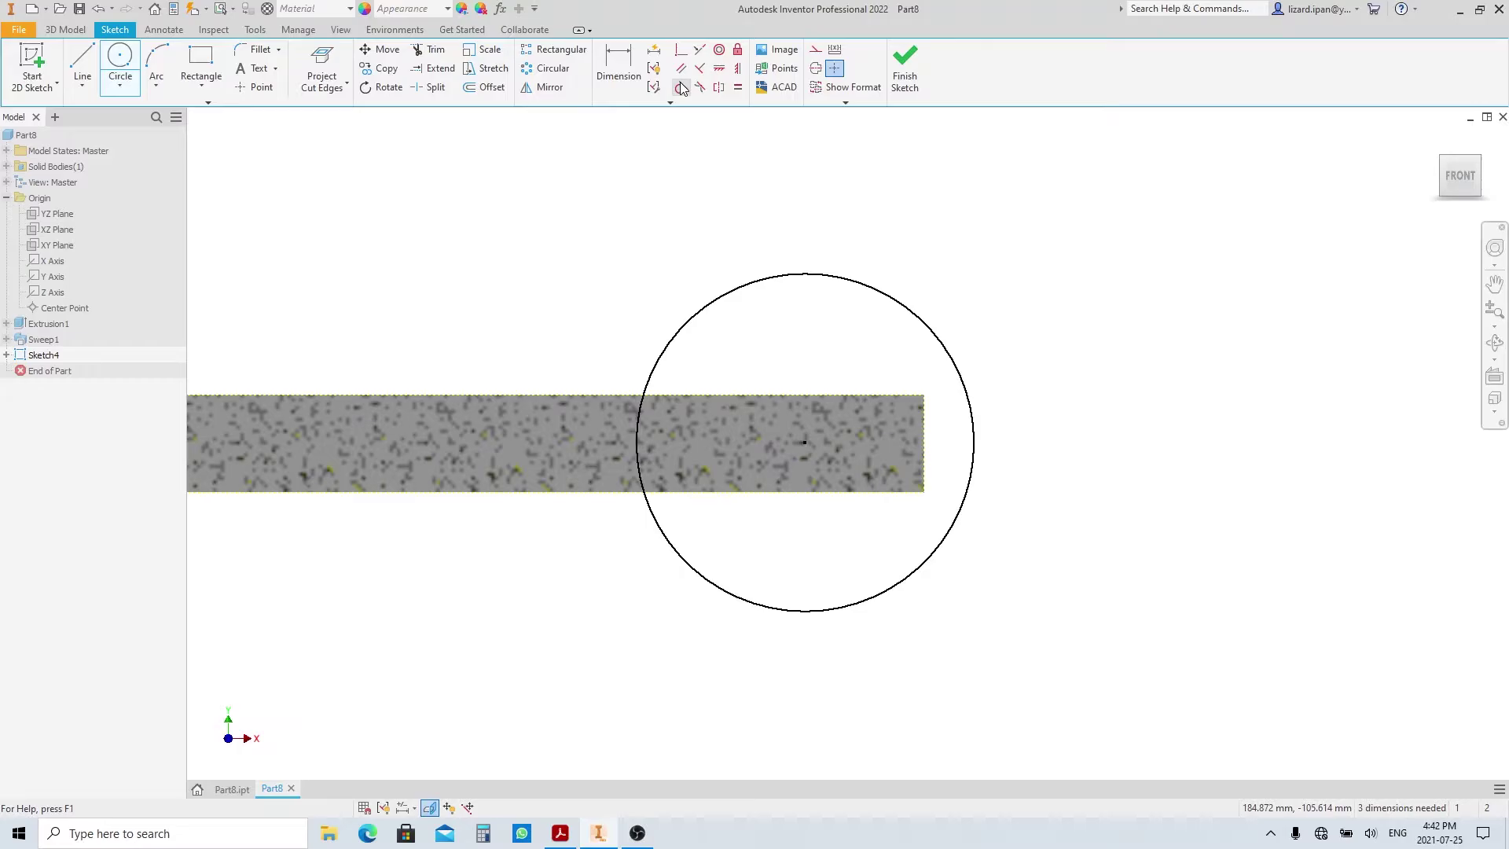
click(680, 87)
click(926, 424)
click(975, 438)
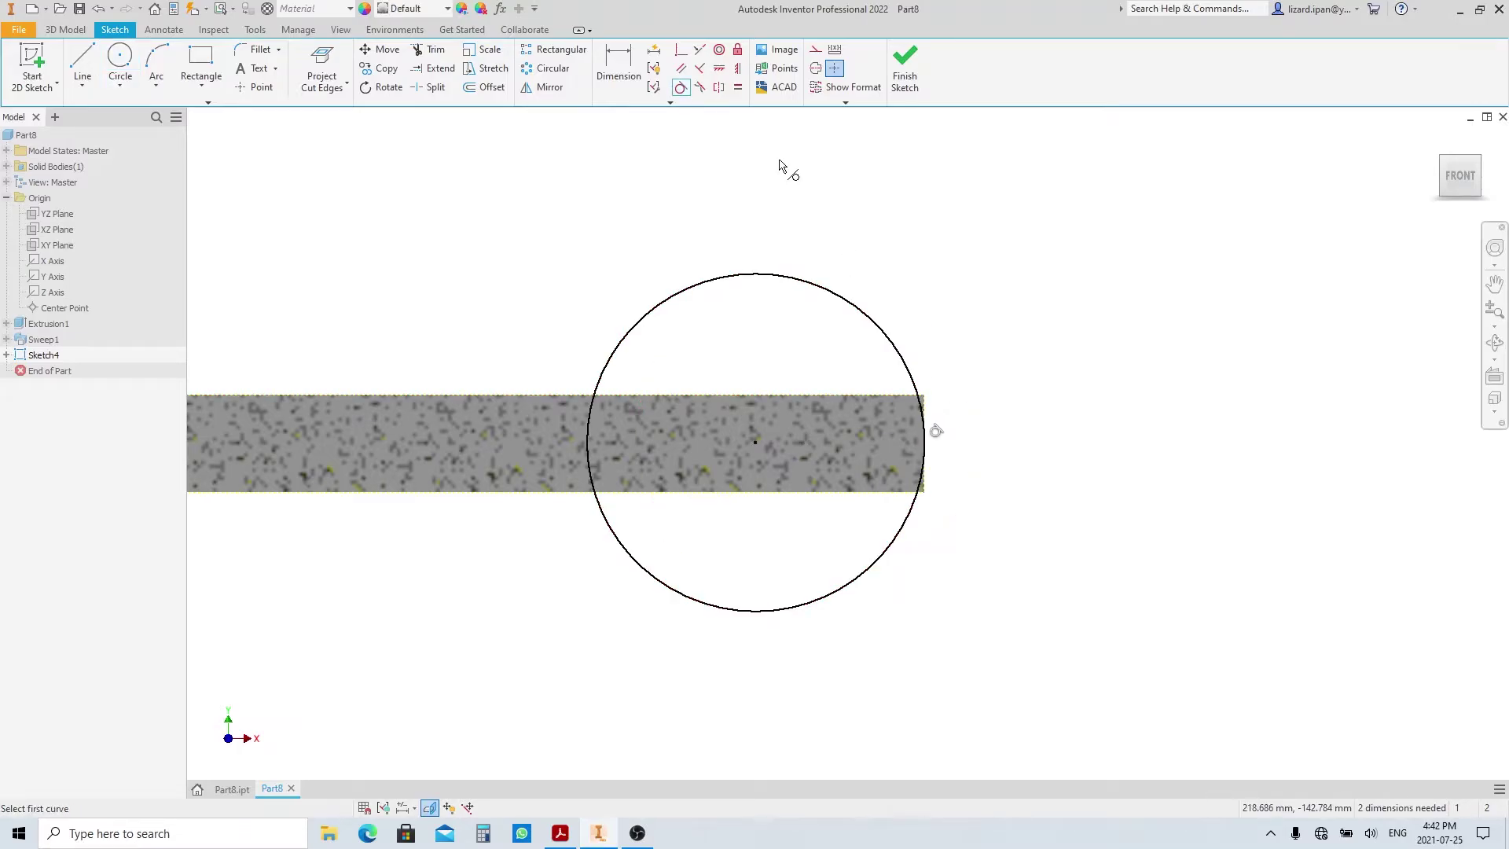
click(719, 69)
click(755, 442)
click(925, 444)
Step: Dimension the circle to 32 mm diameter
key(d)
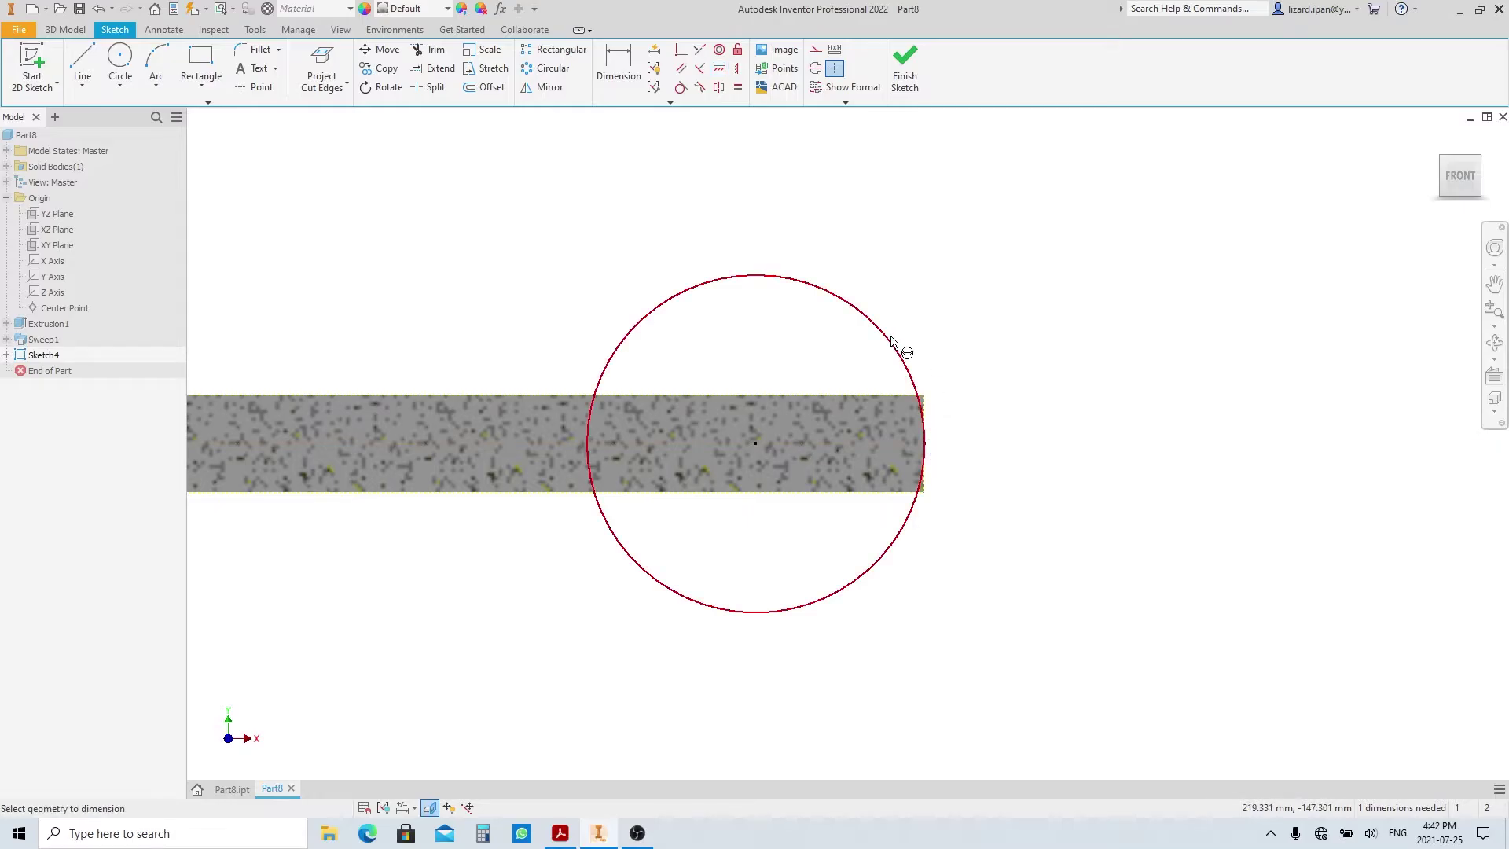
click(901, 347)
click(933, 293)
text(32)
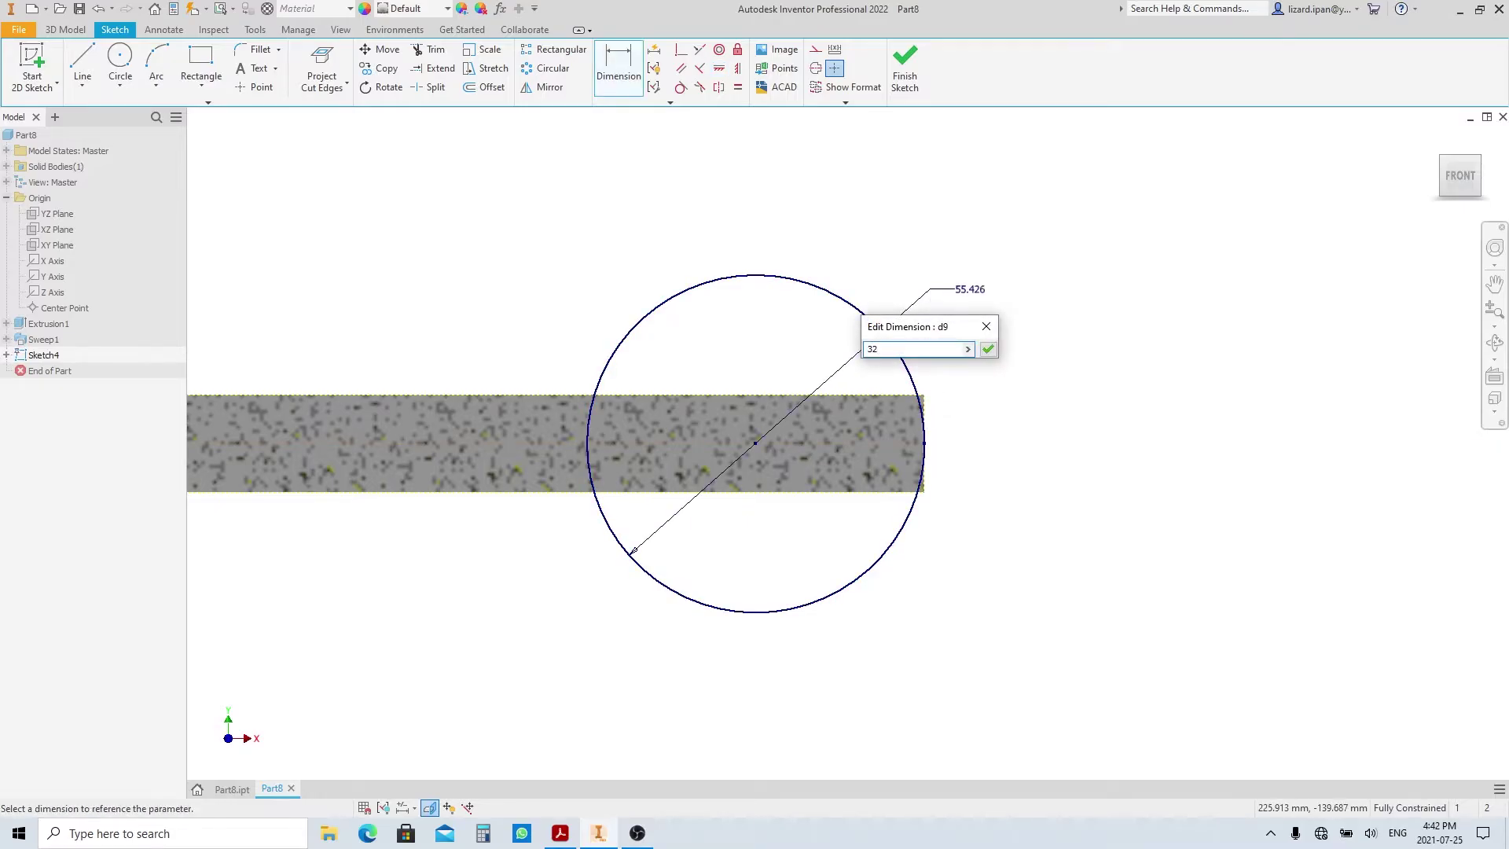
key(Return)
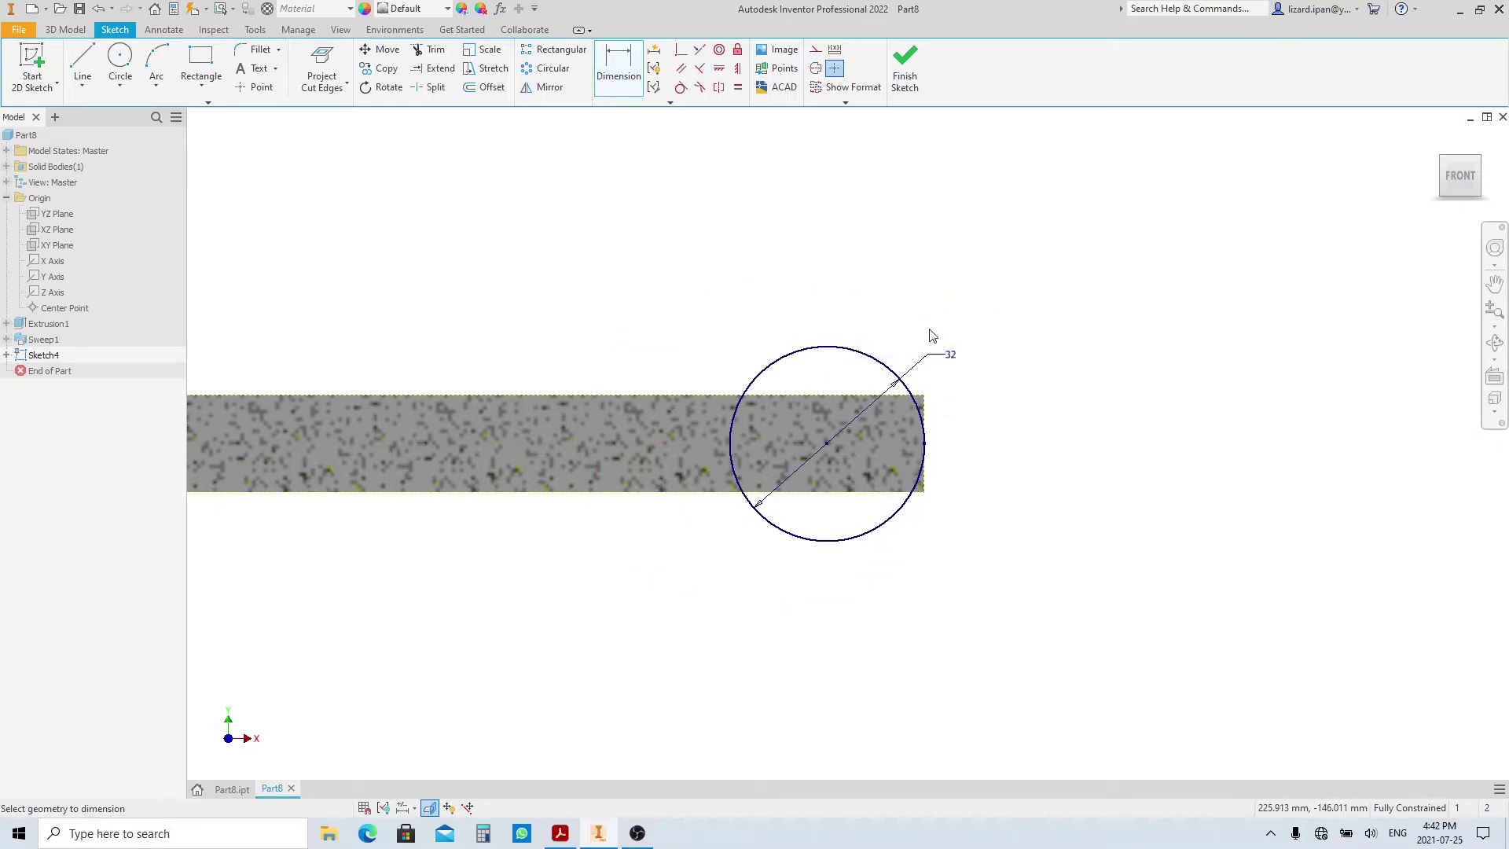
scroll(930, 392, up, 6)
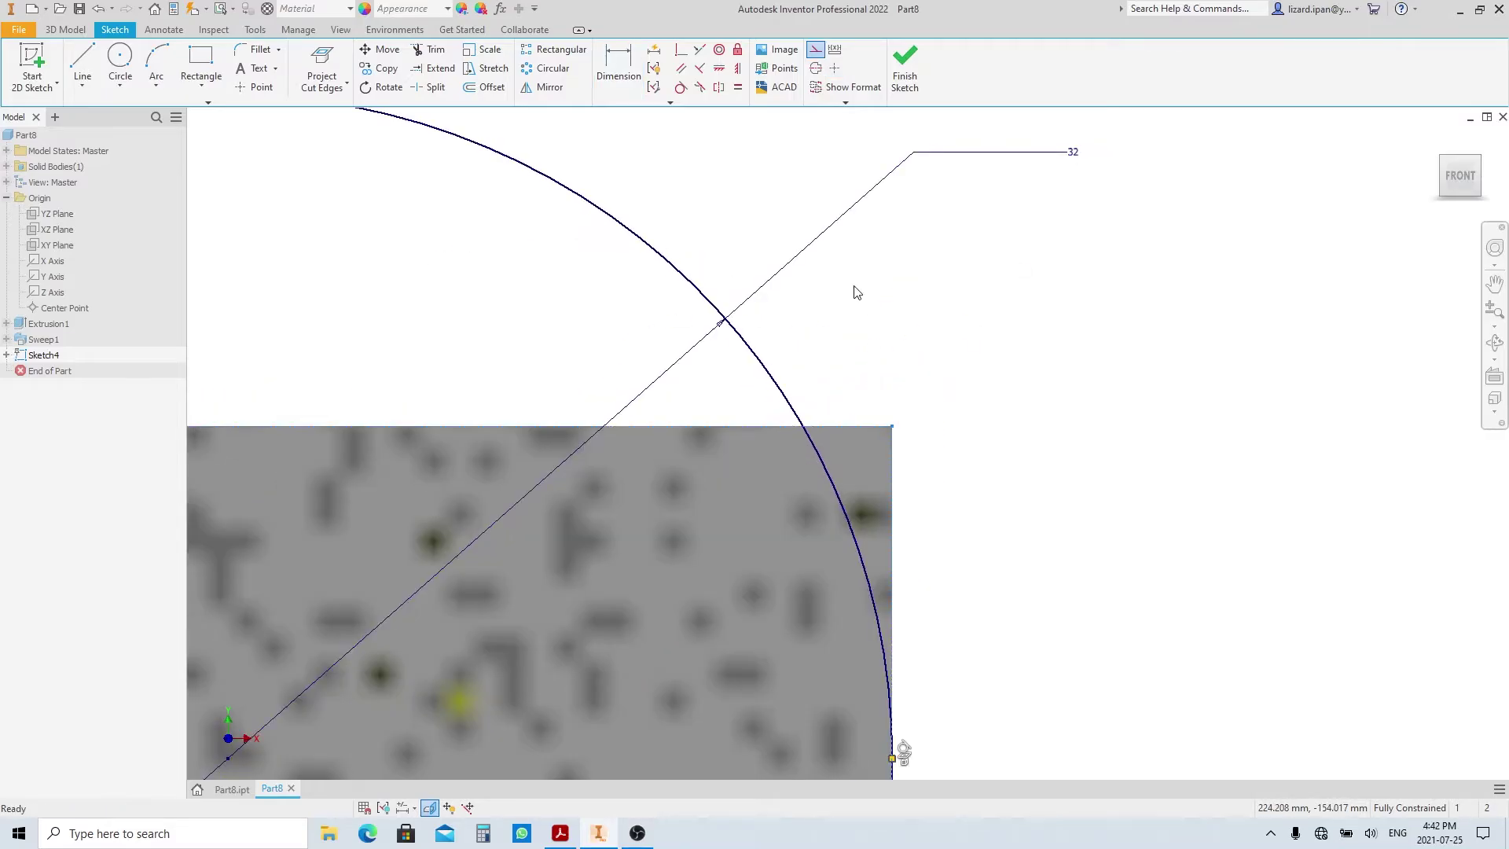
key(Escape)
scroll(896, 748, down, 5)
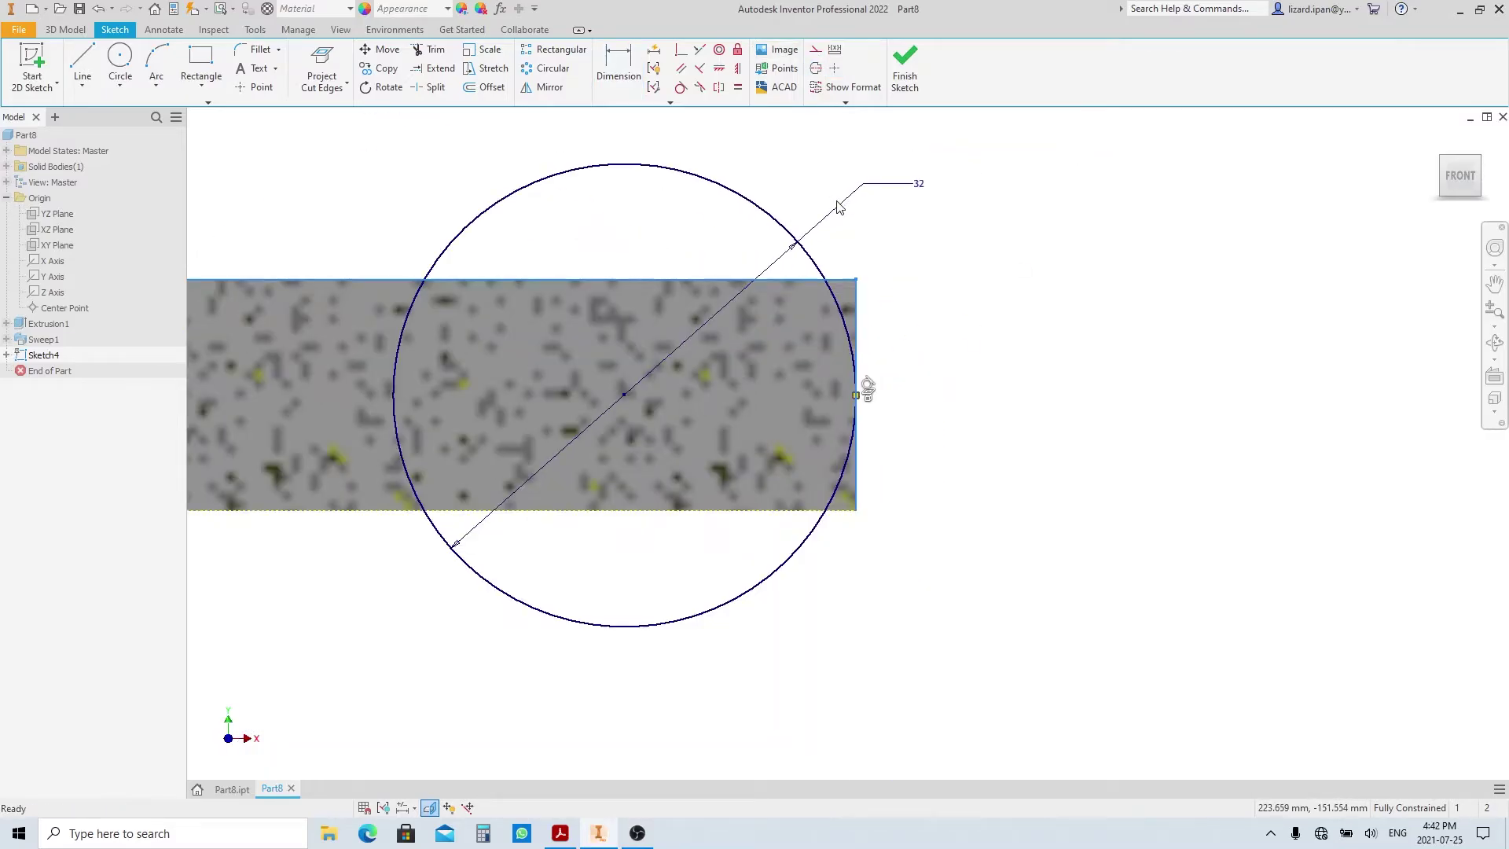
Step: Trim the circle down to a single arc and dimension it R16
key(x)
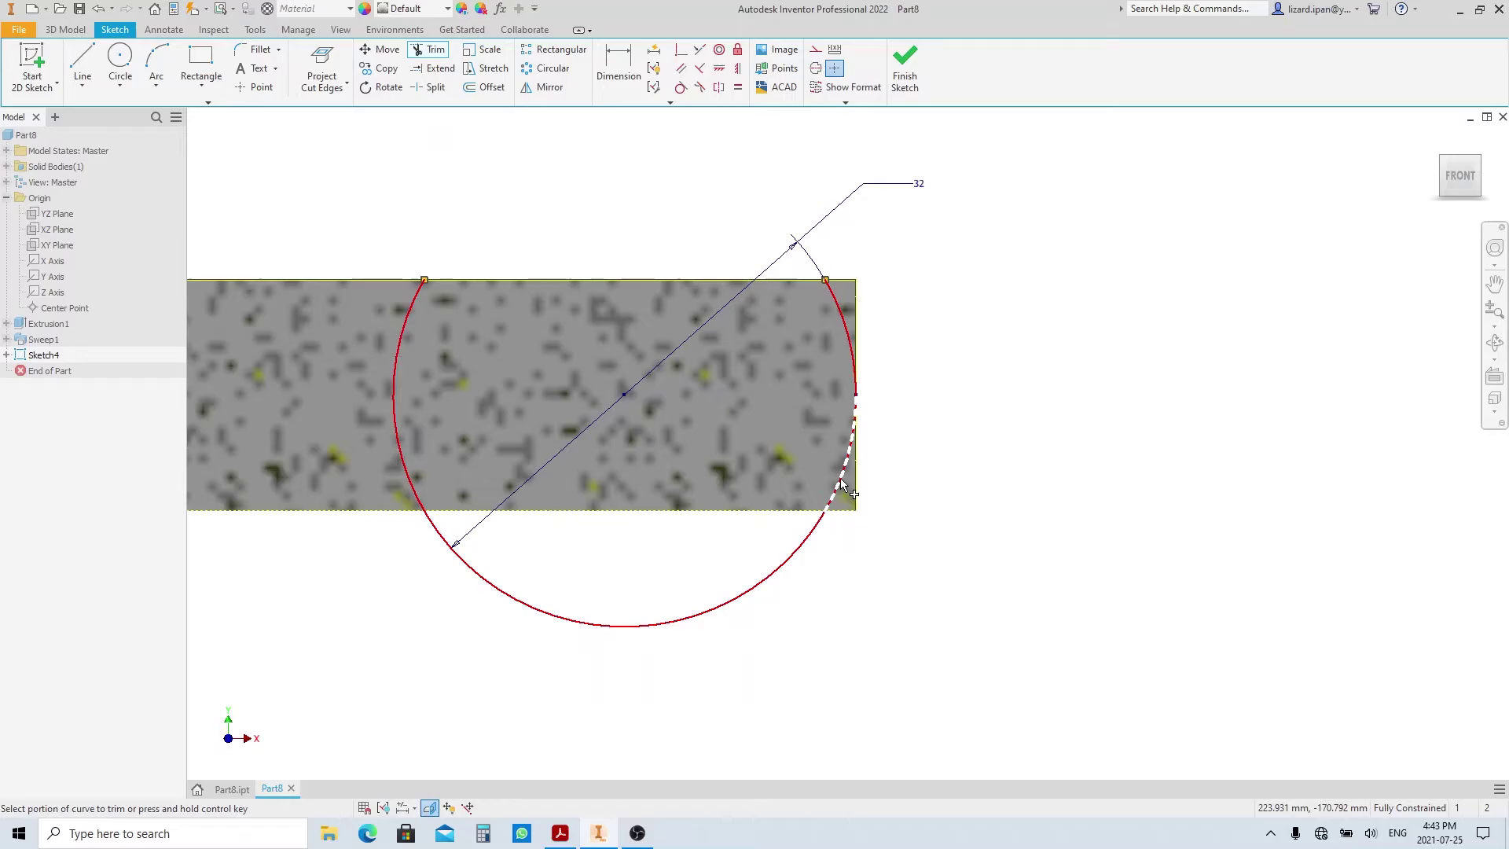
click(624, 165)
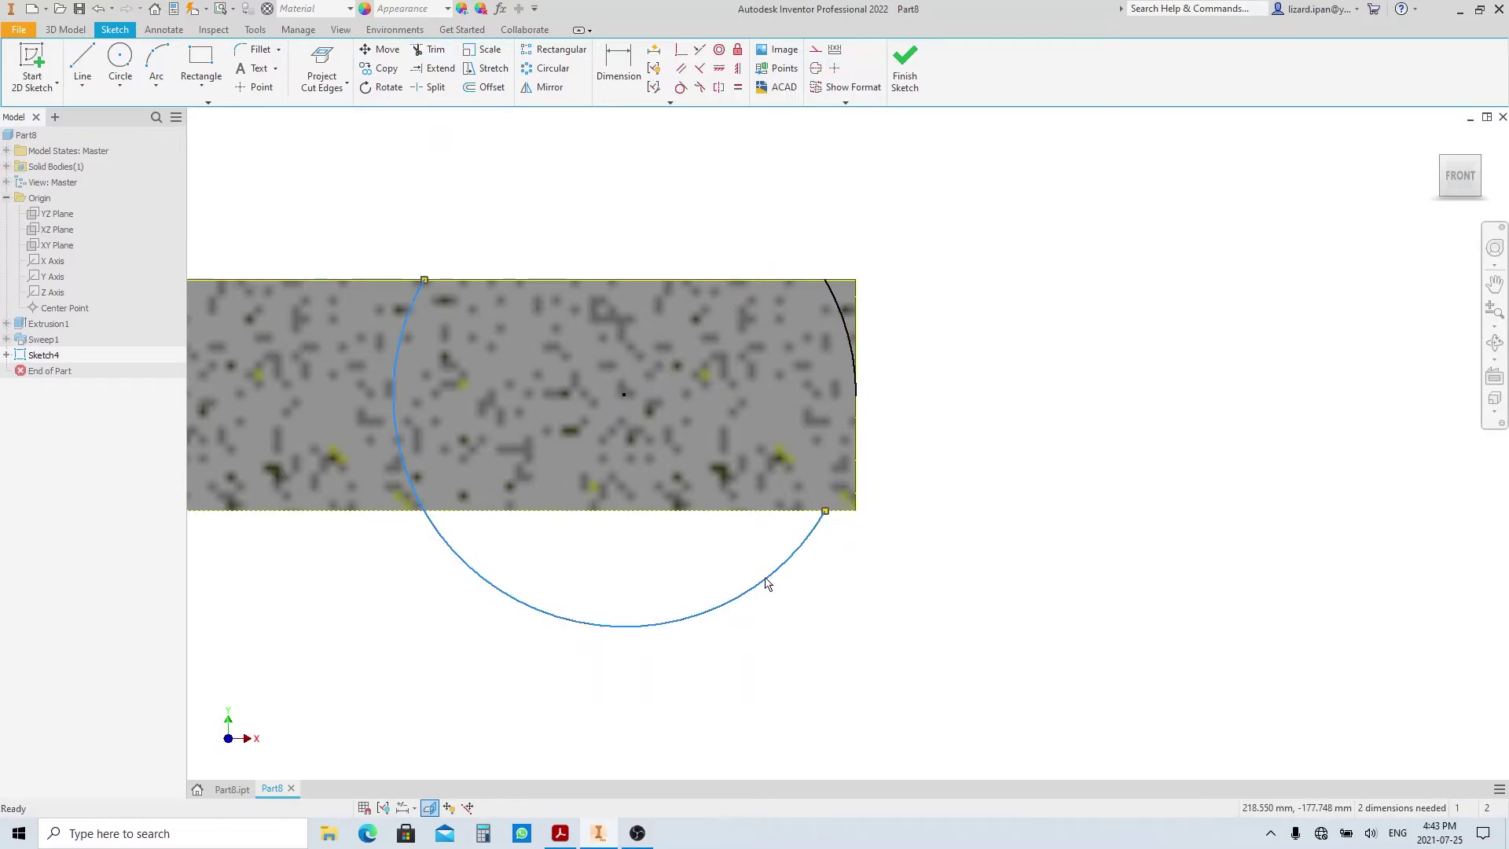
click(768, 586)
key(Escape)
key(d)
click(842, 322)
click(793, 345)
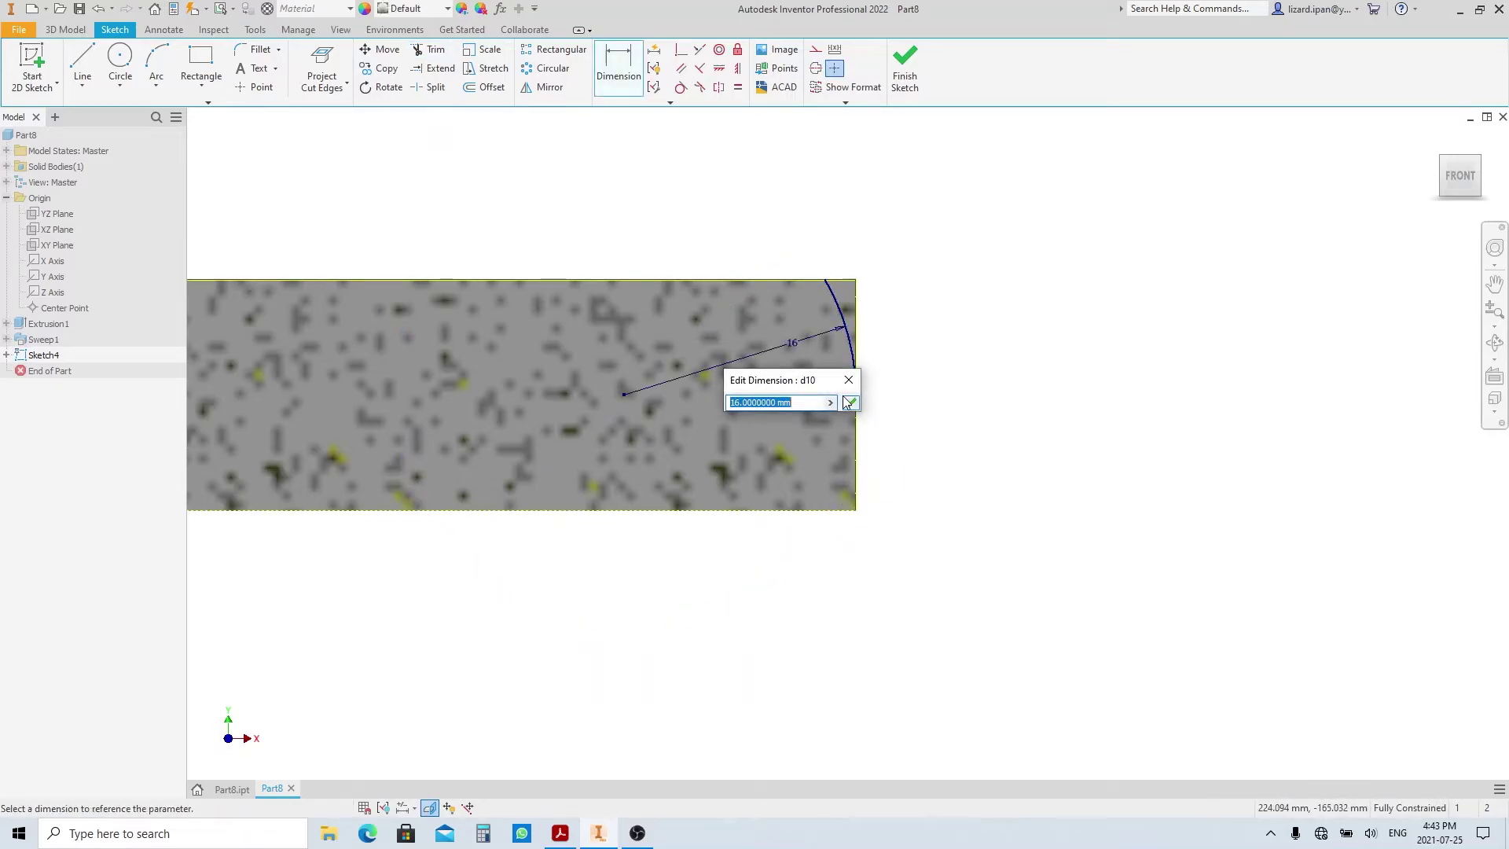
click(848, 402)
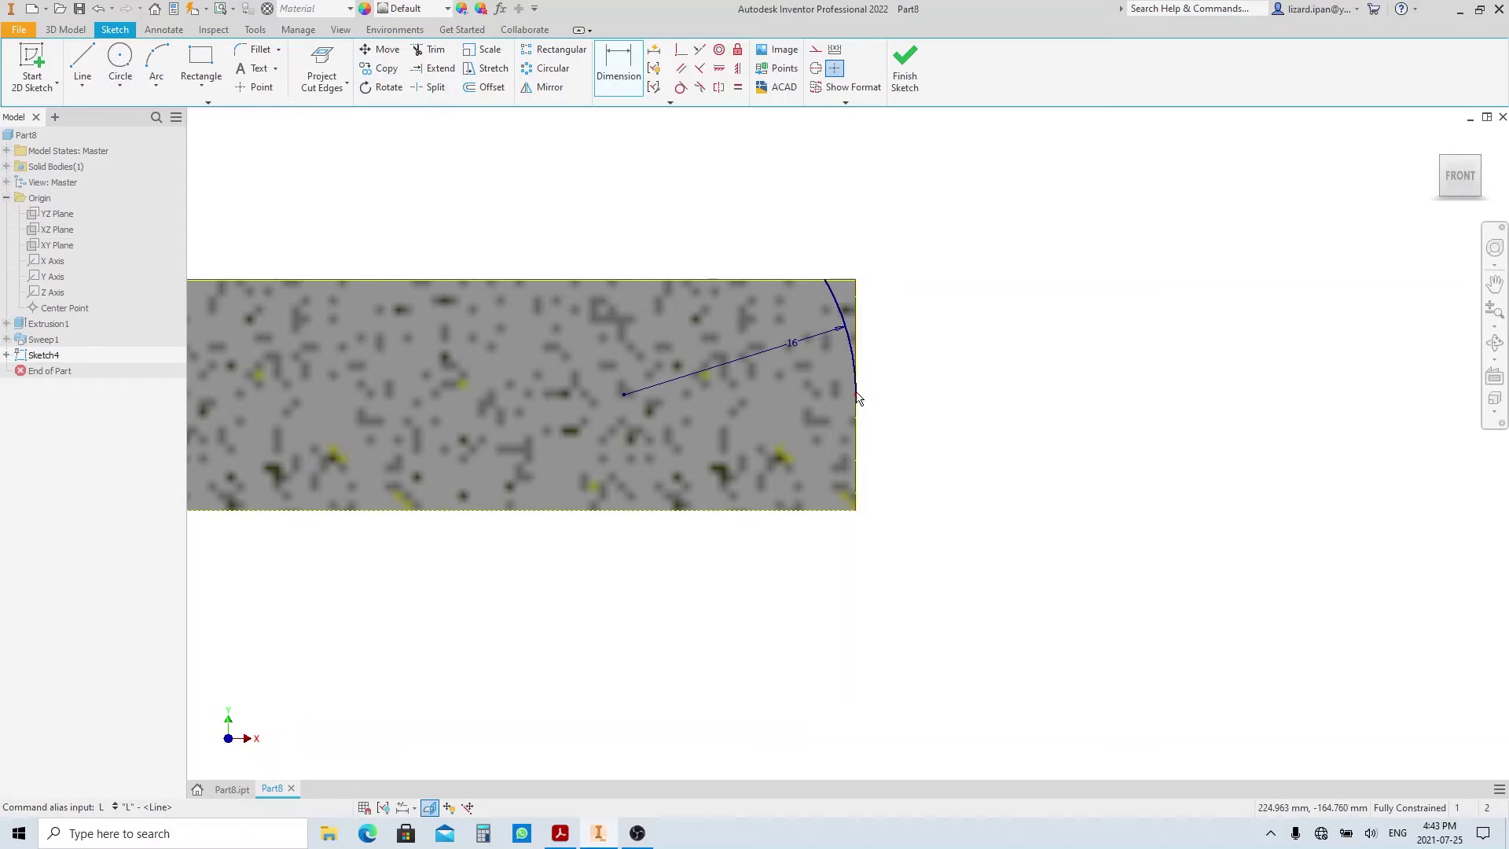
Step: Draw a horizontal line from the arc's end and make it a centerline
key(l)
click(855, 393)
click(1027, 394)
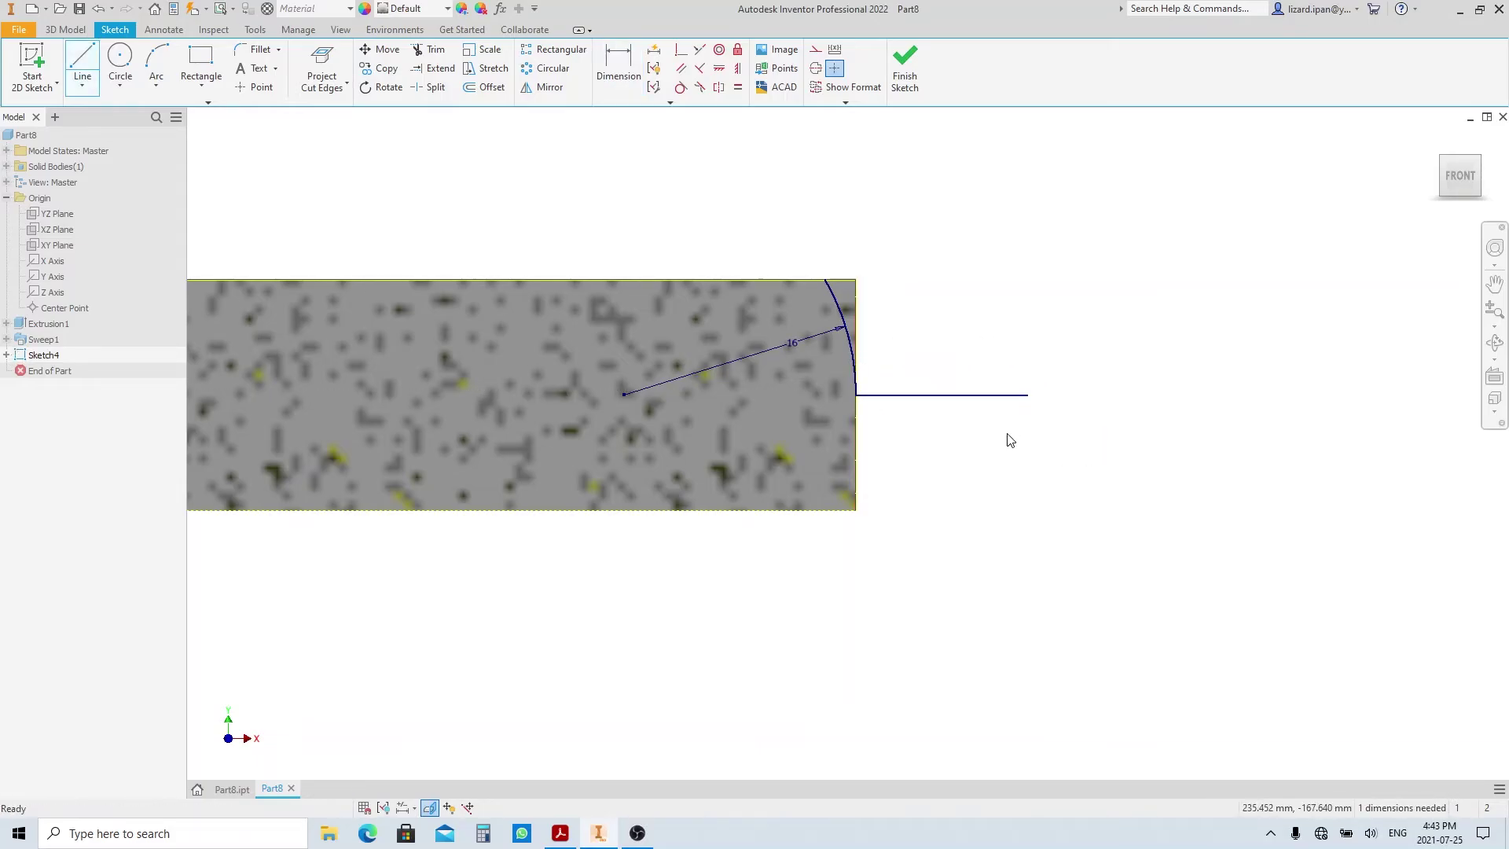
key(Escape)
click(816, 68)
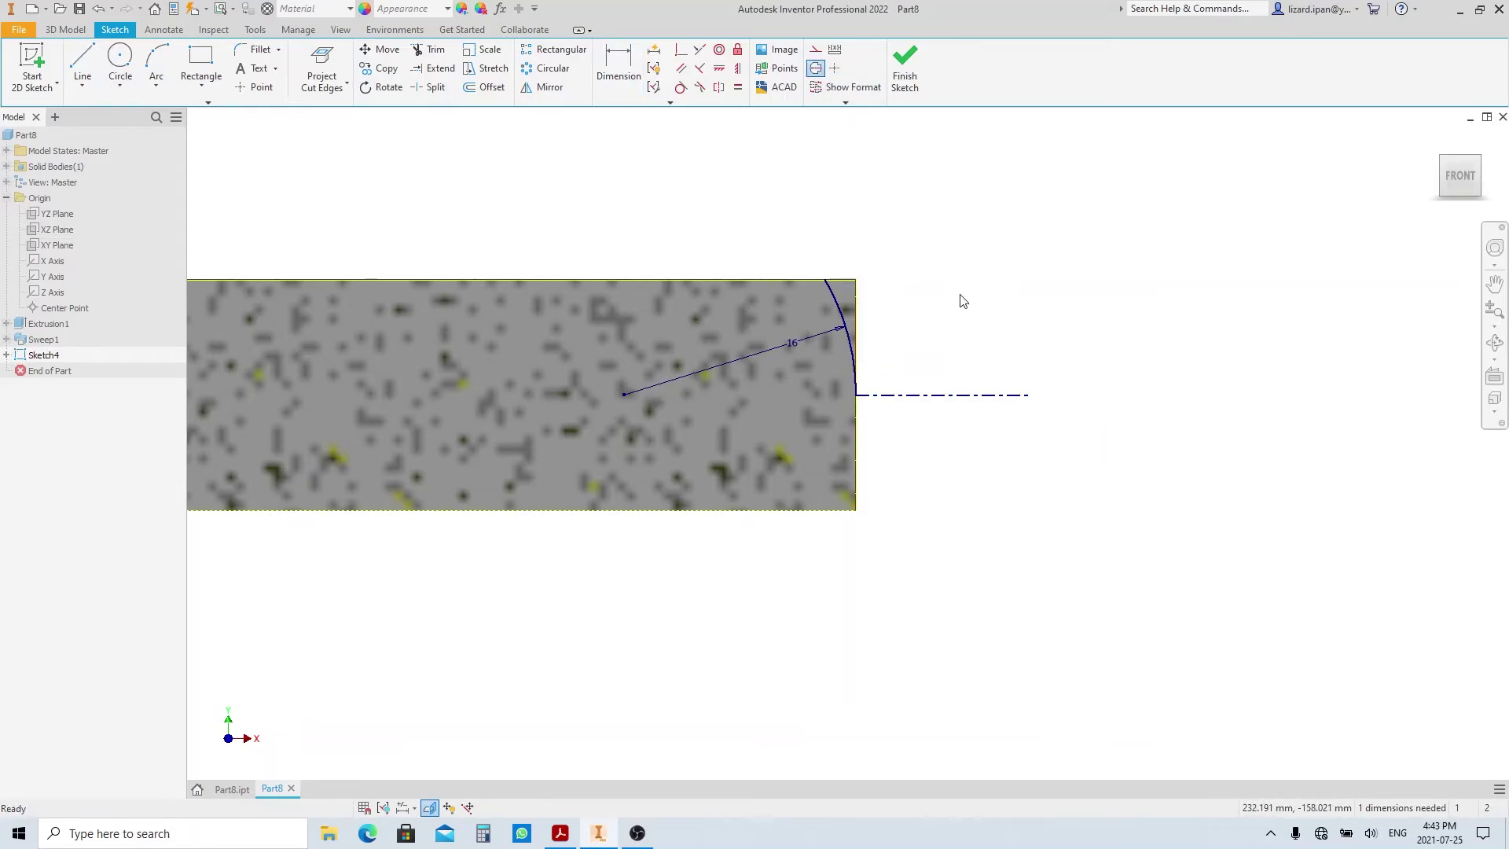
Step: Revolve the R16 arc about the centerline as a Cut, then orbit to inspect the rounded end
key(r)
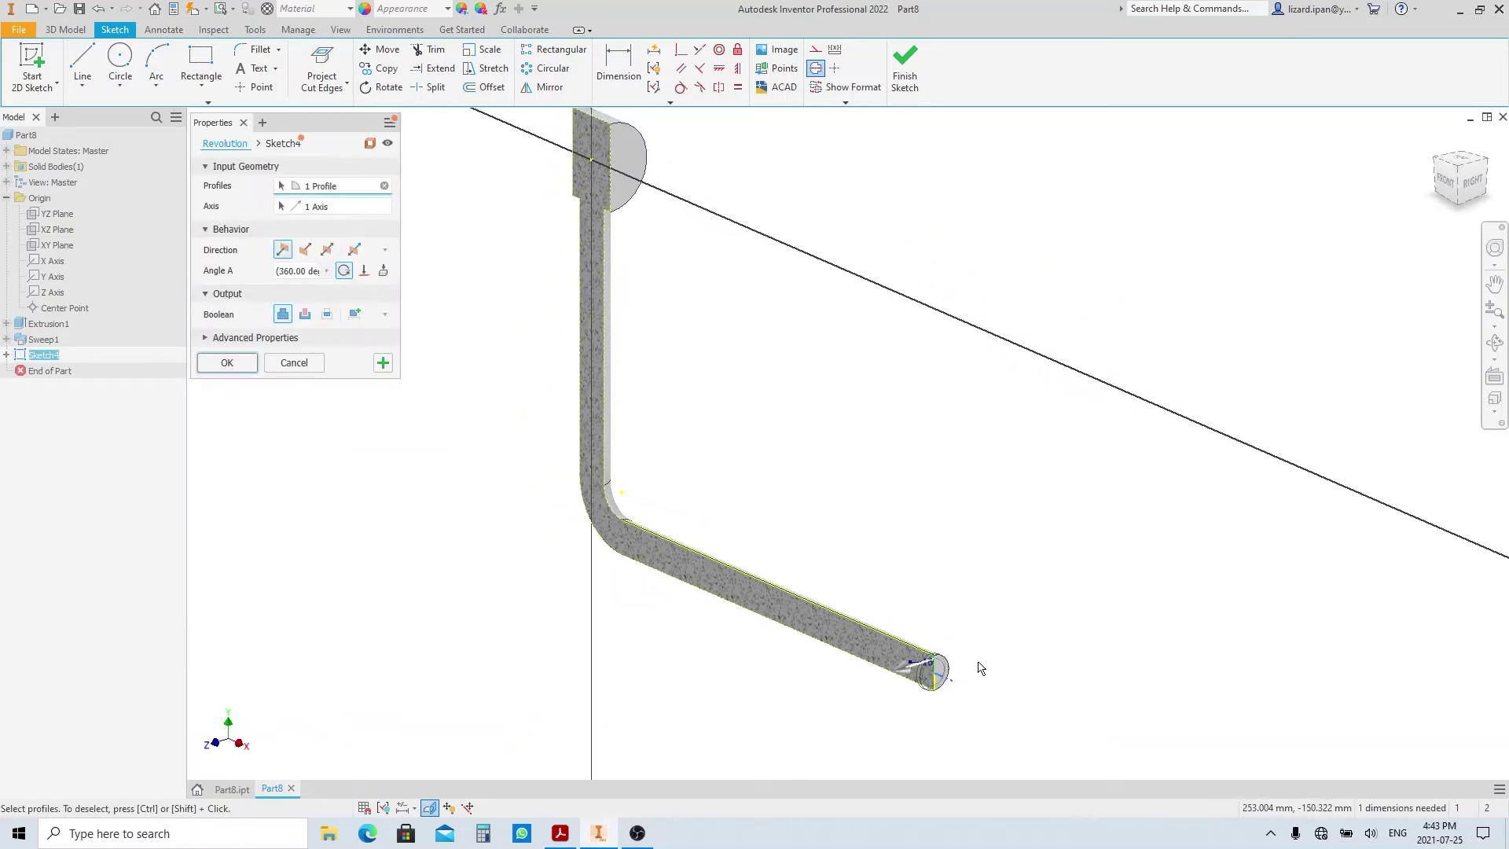
scroll(980, 667, up, 5)
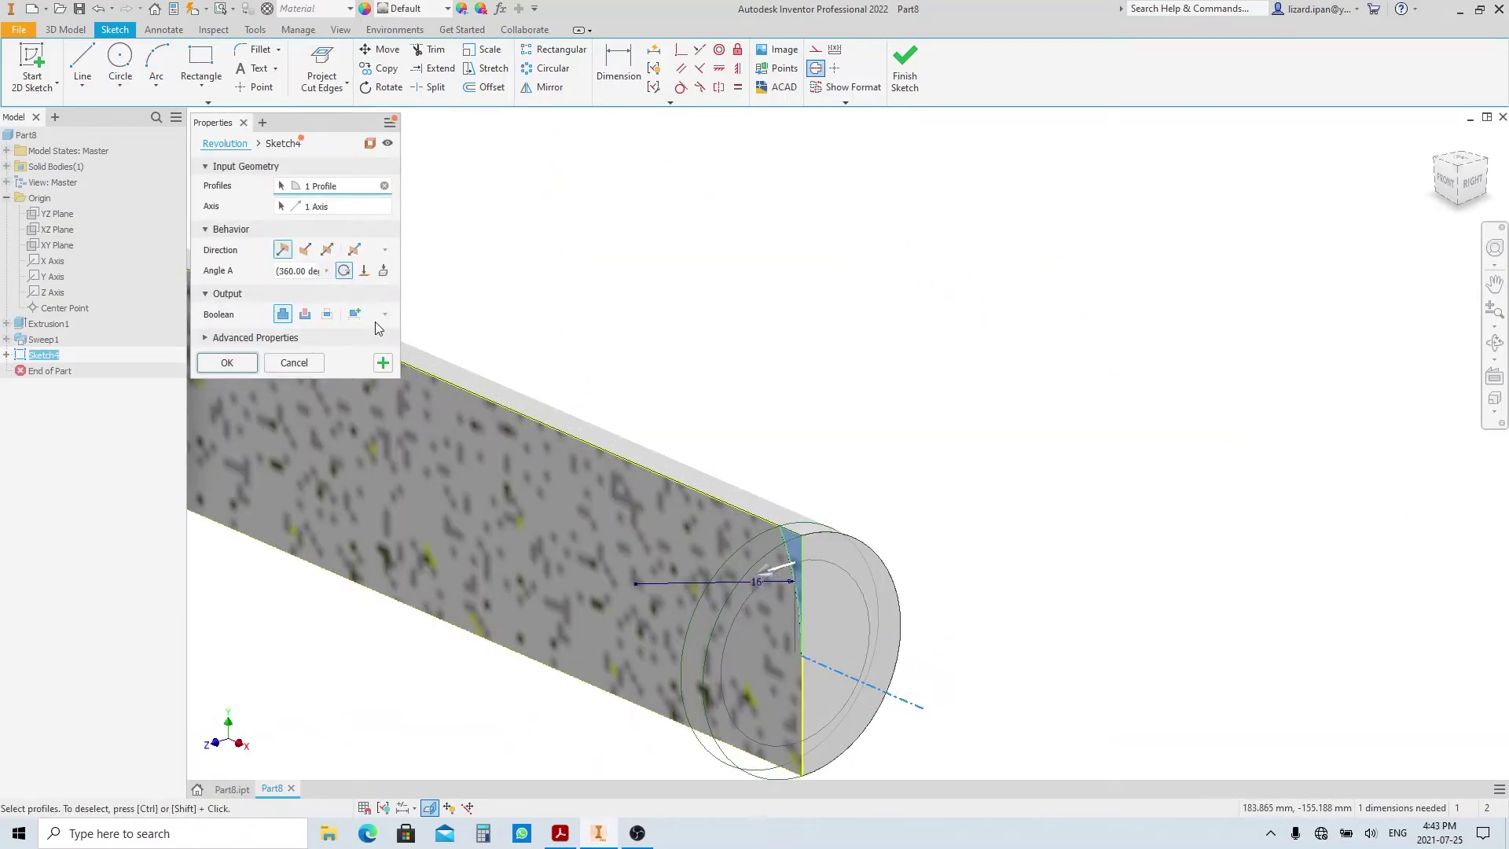
click(307, 314)
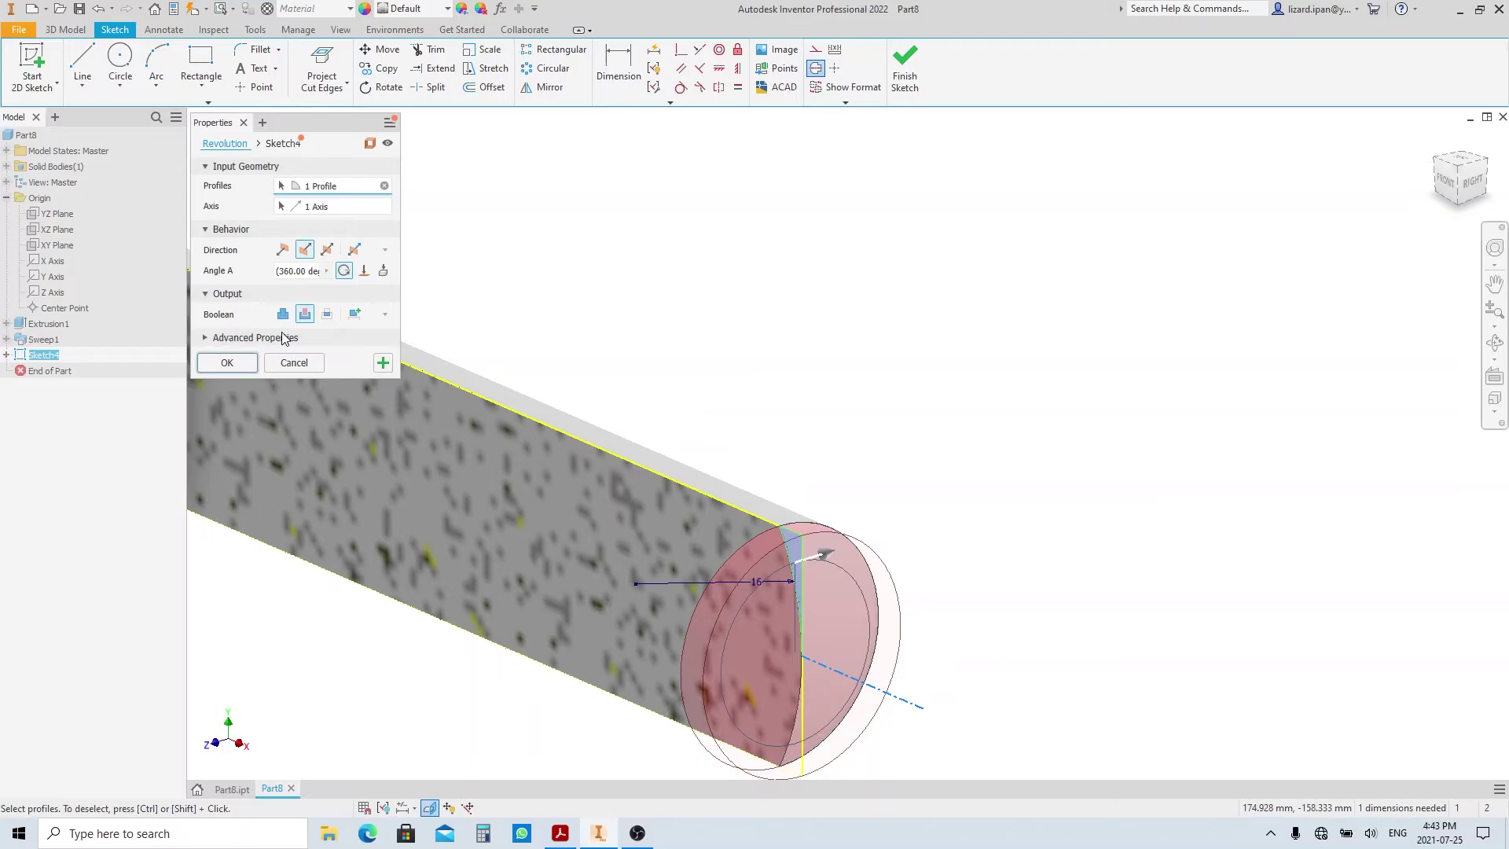
click(239, 368)
shift+middle_drag(573, 499, 818, 428)
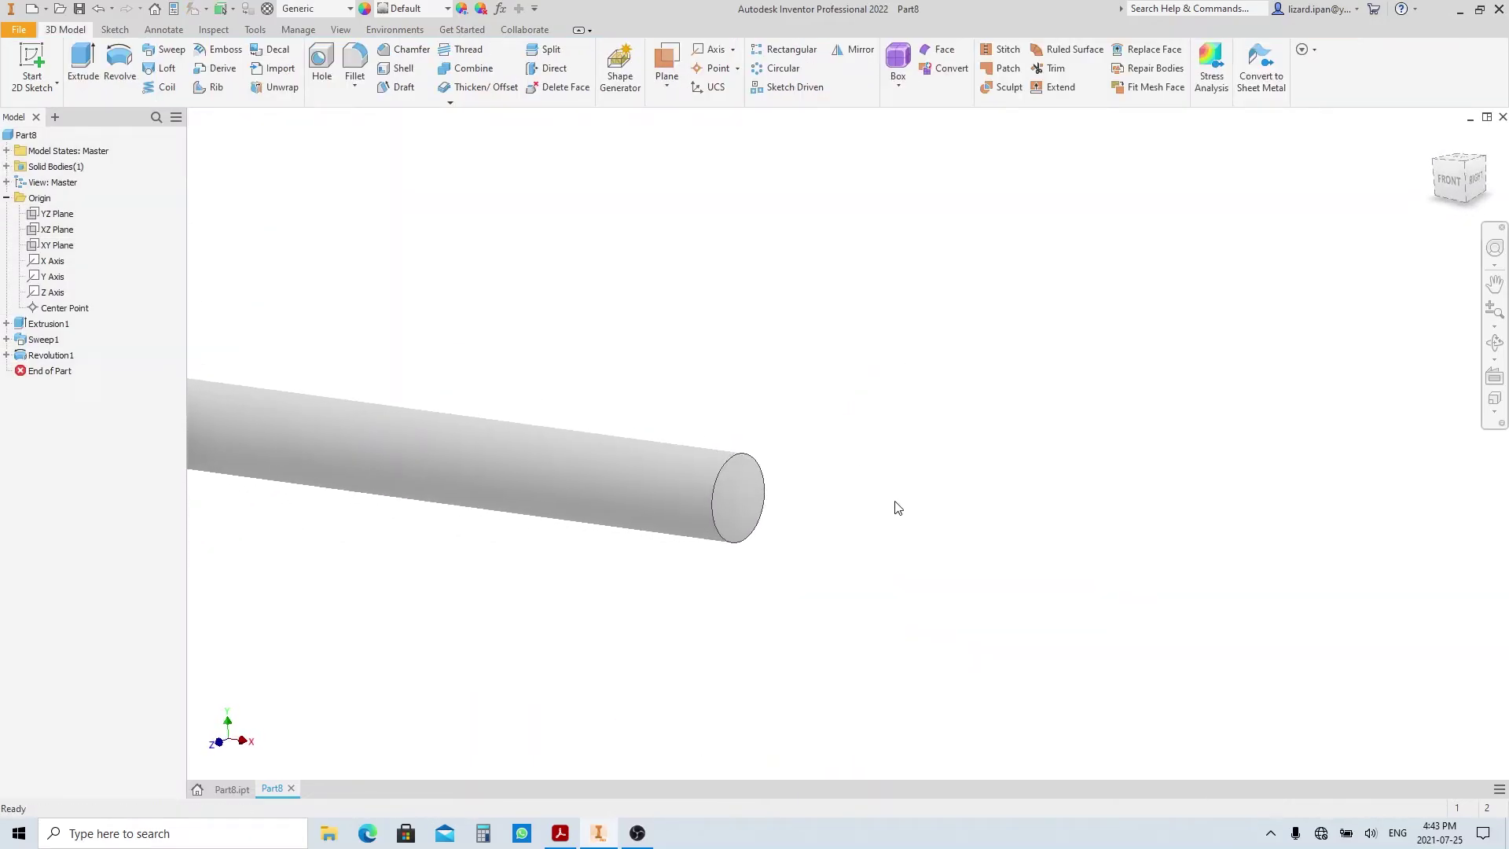
scroll(903, 521, down, 5)
scroll(730, 330, up, 3)
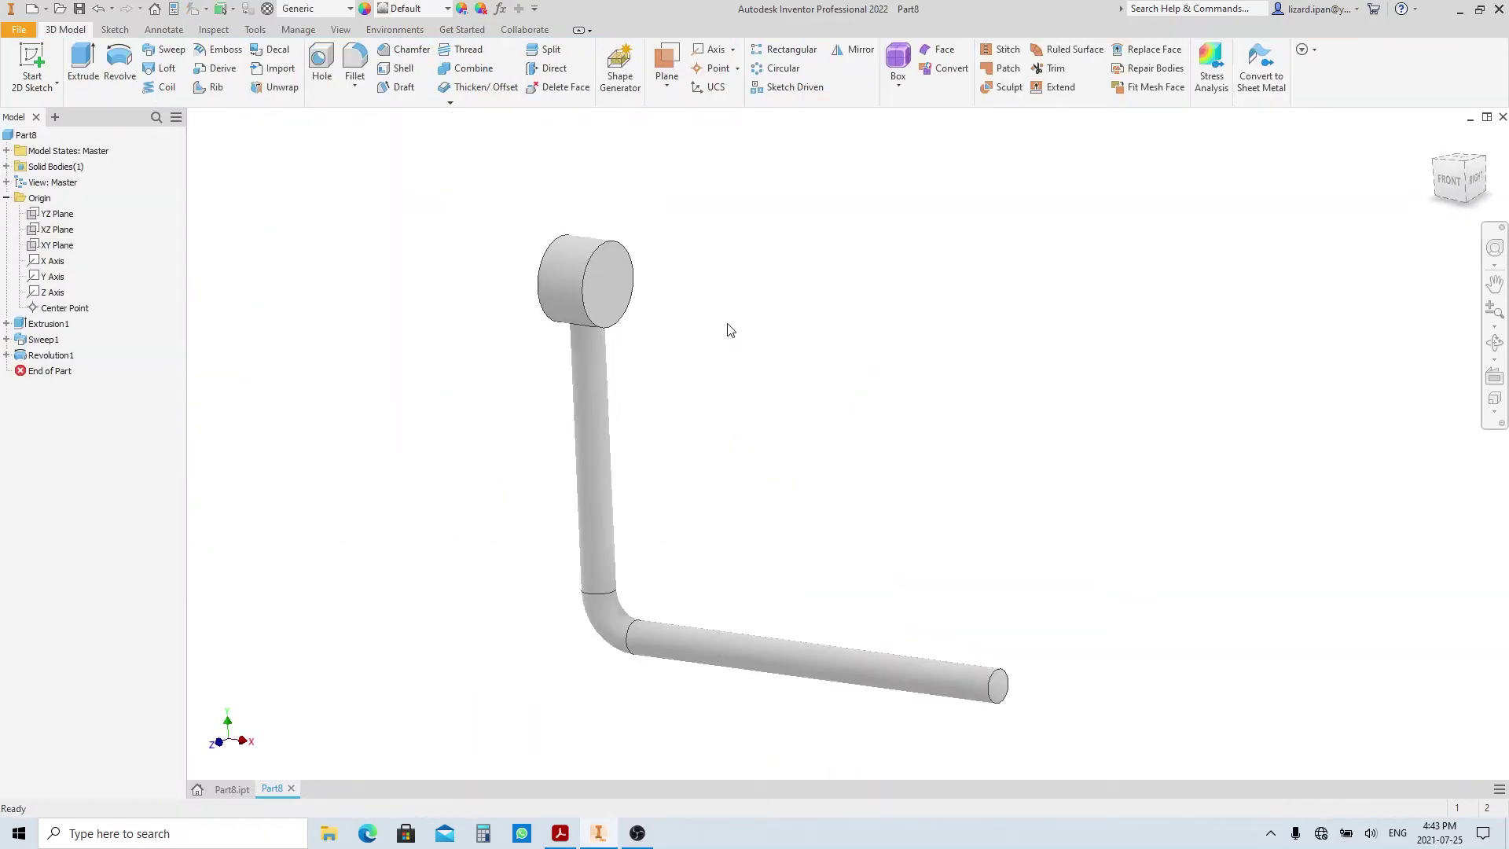
Step: Sketch a four-sided polygon centred on the hub's end face
click(615, 291)
key(s)
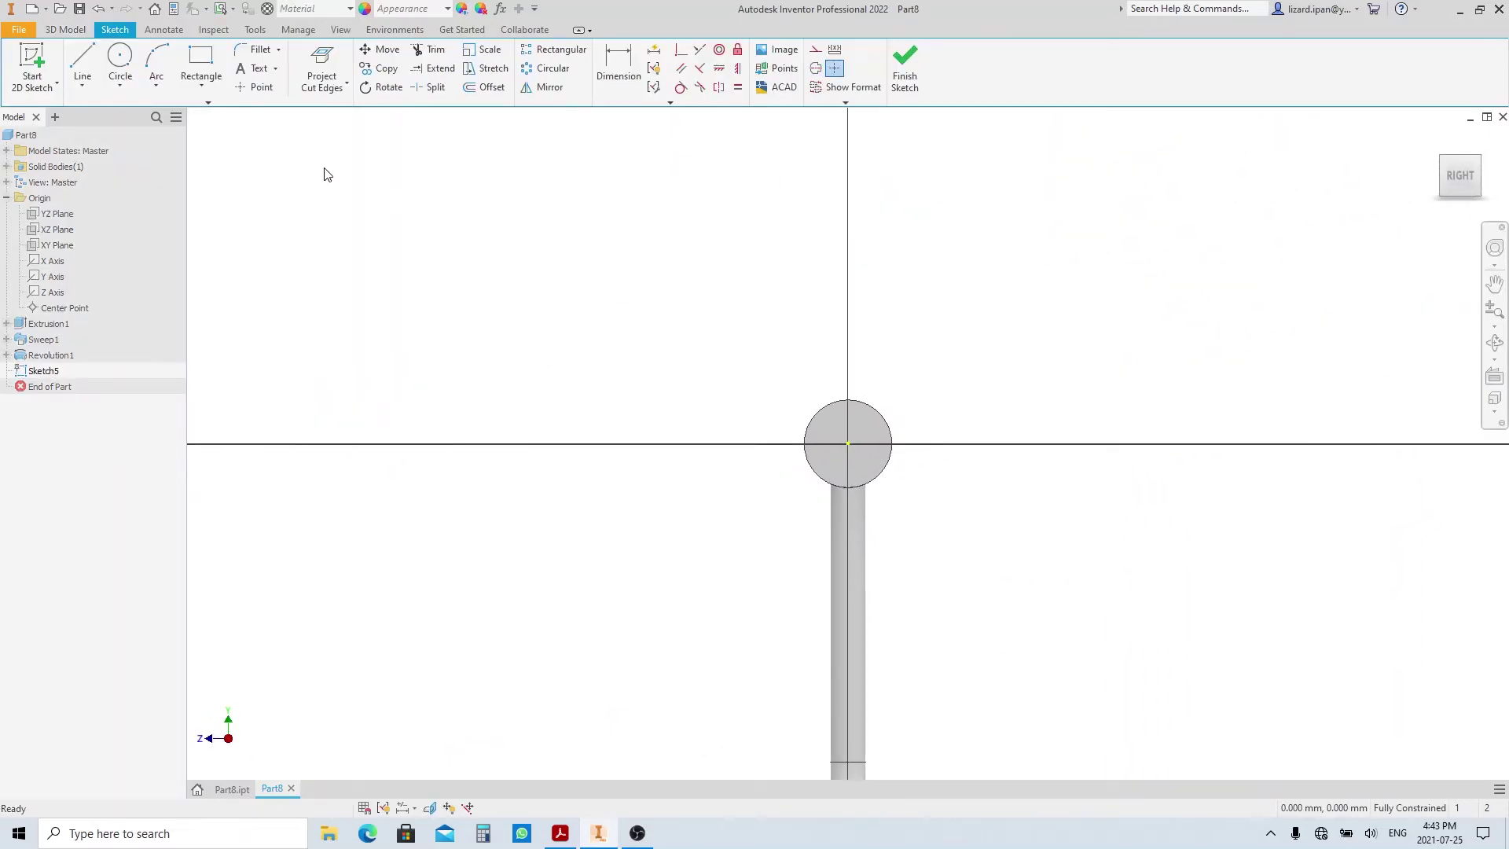
click(207, 101)
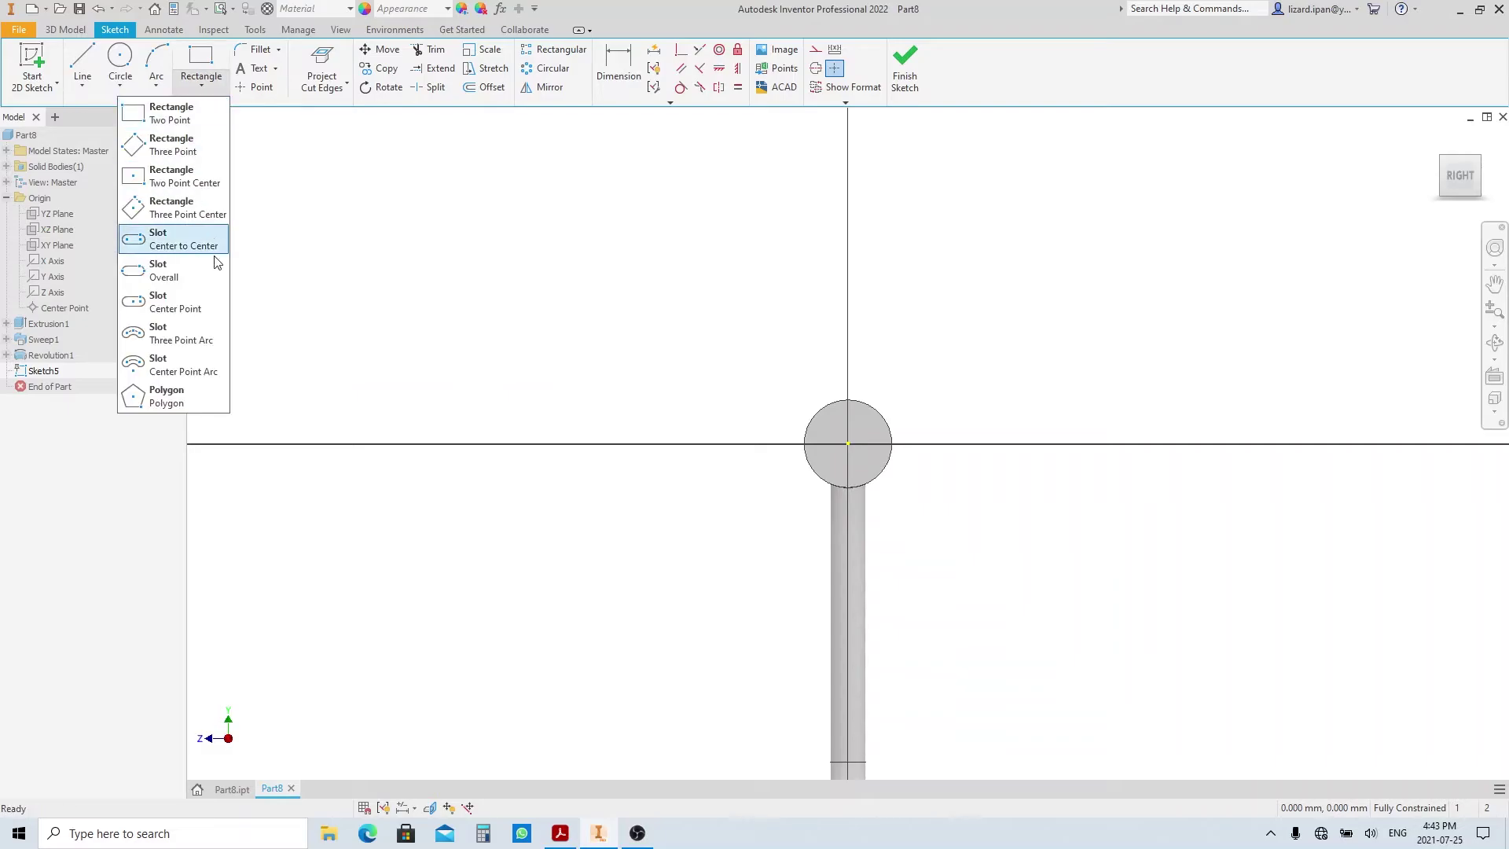
click(217, 397)
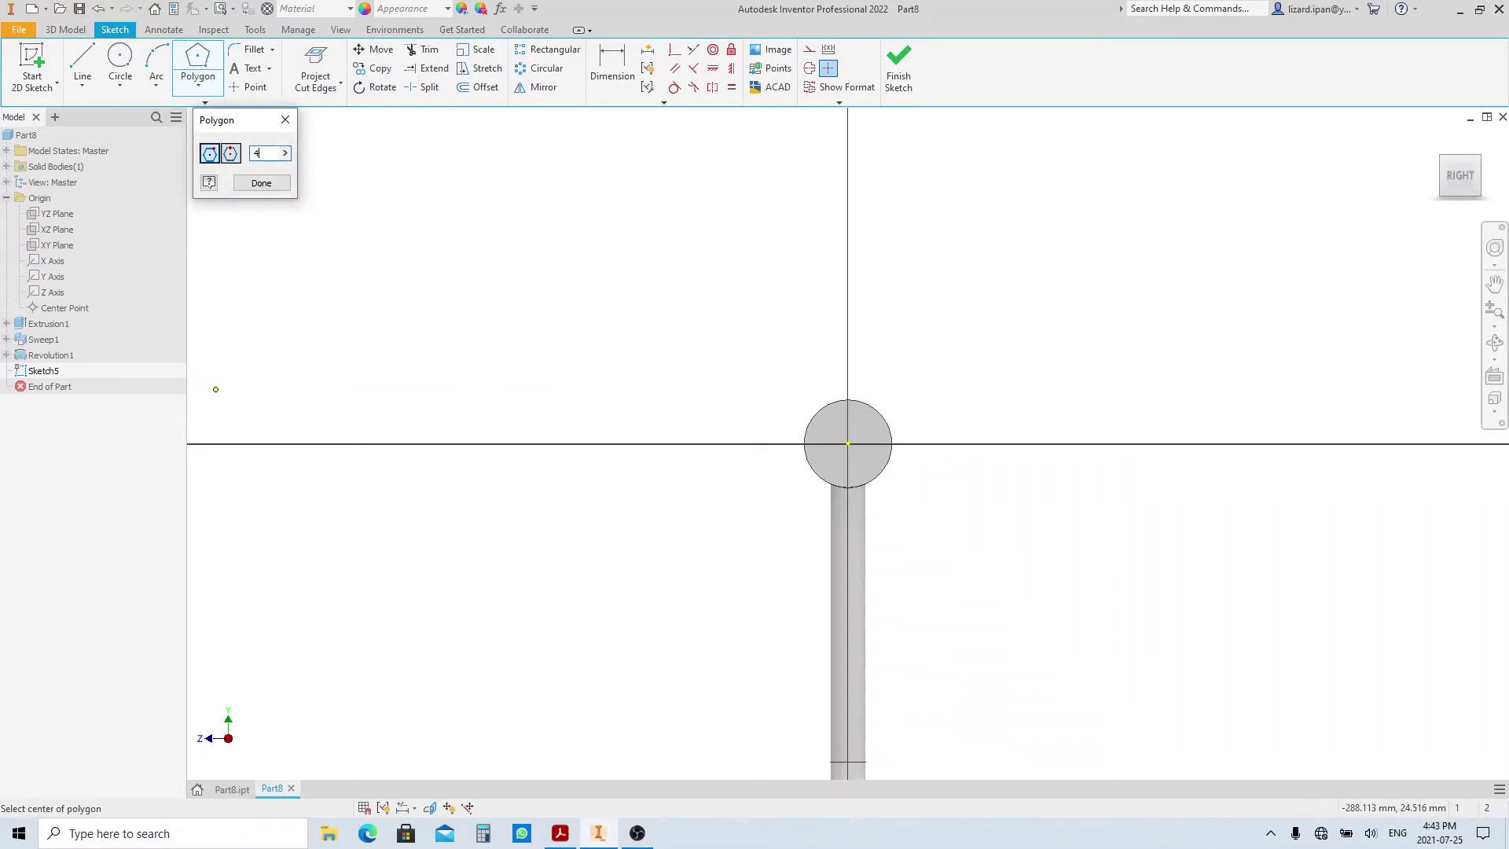
click(848, 444)
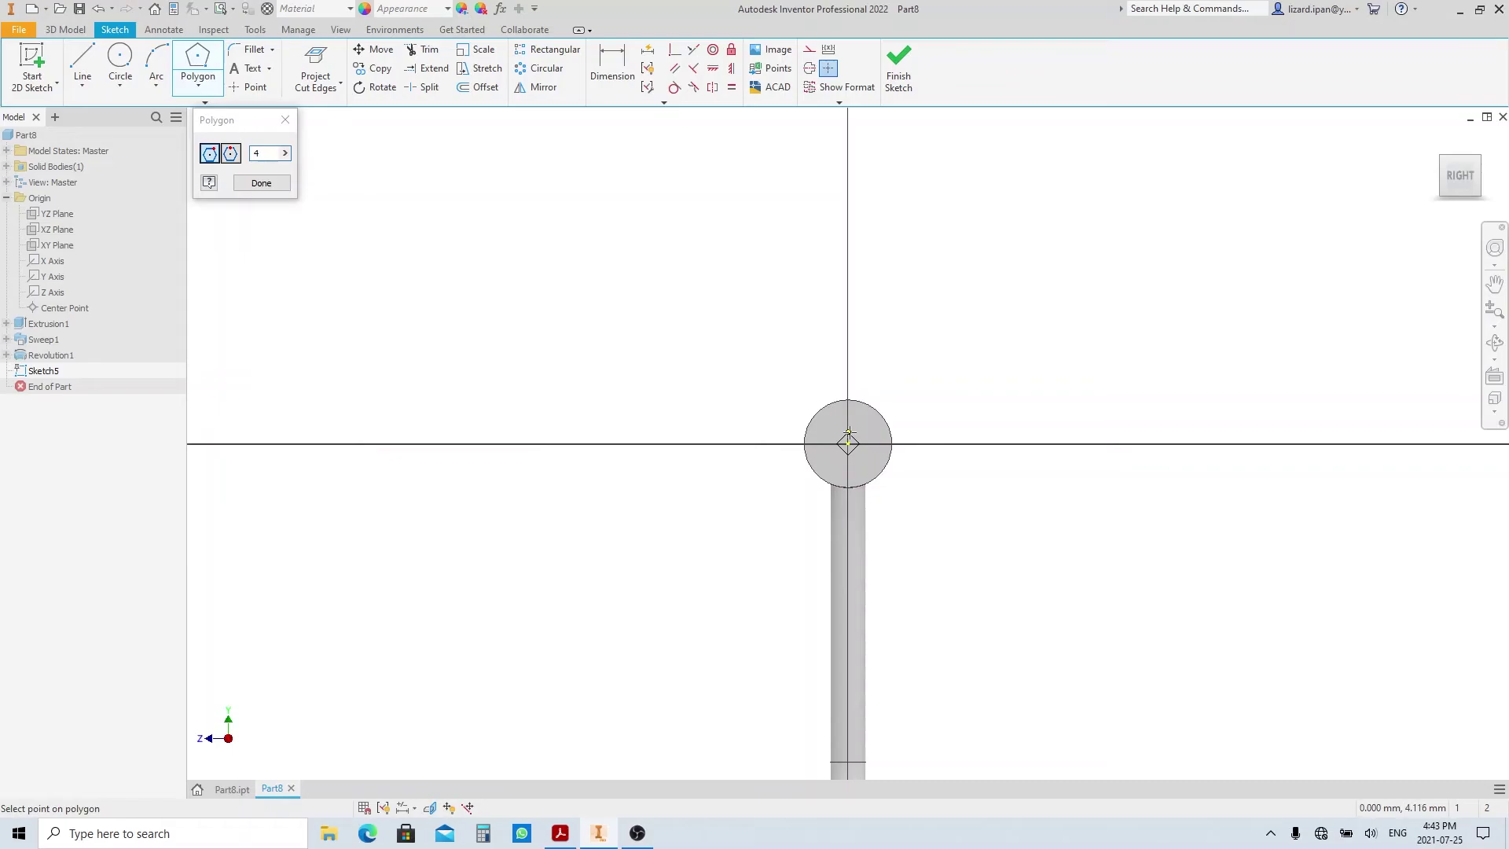
click(849, 410)
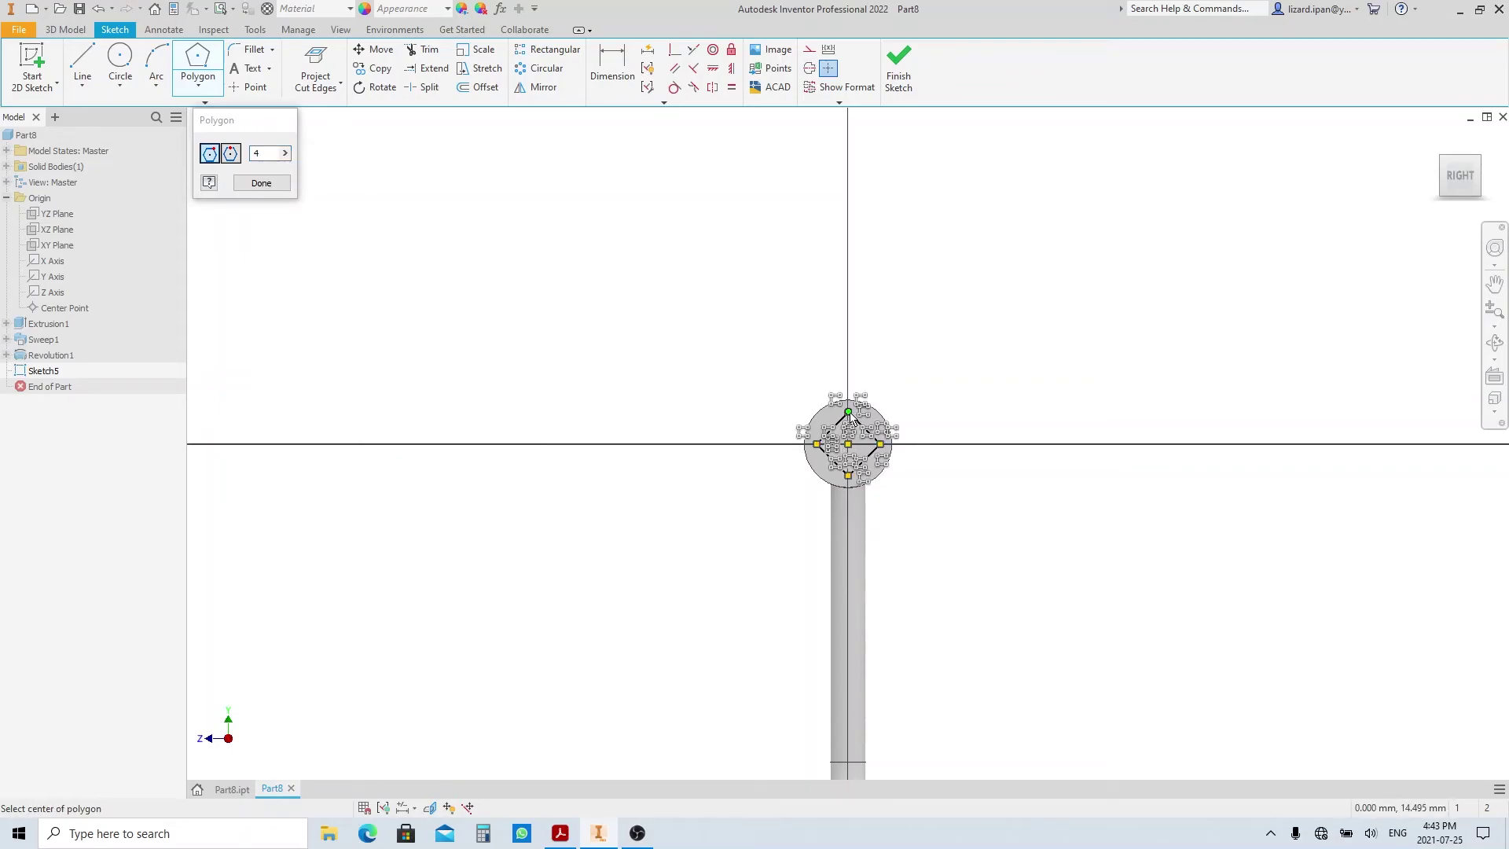
key(Escape)
scroll(850, 416, up, 5)
Step: Dimension the square's side to 20 mm and align its top corner vertically with the centre
key(d)
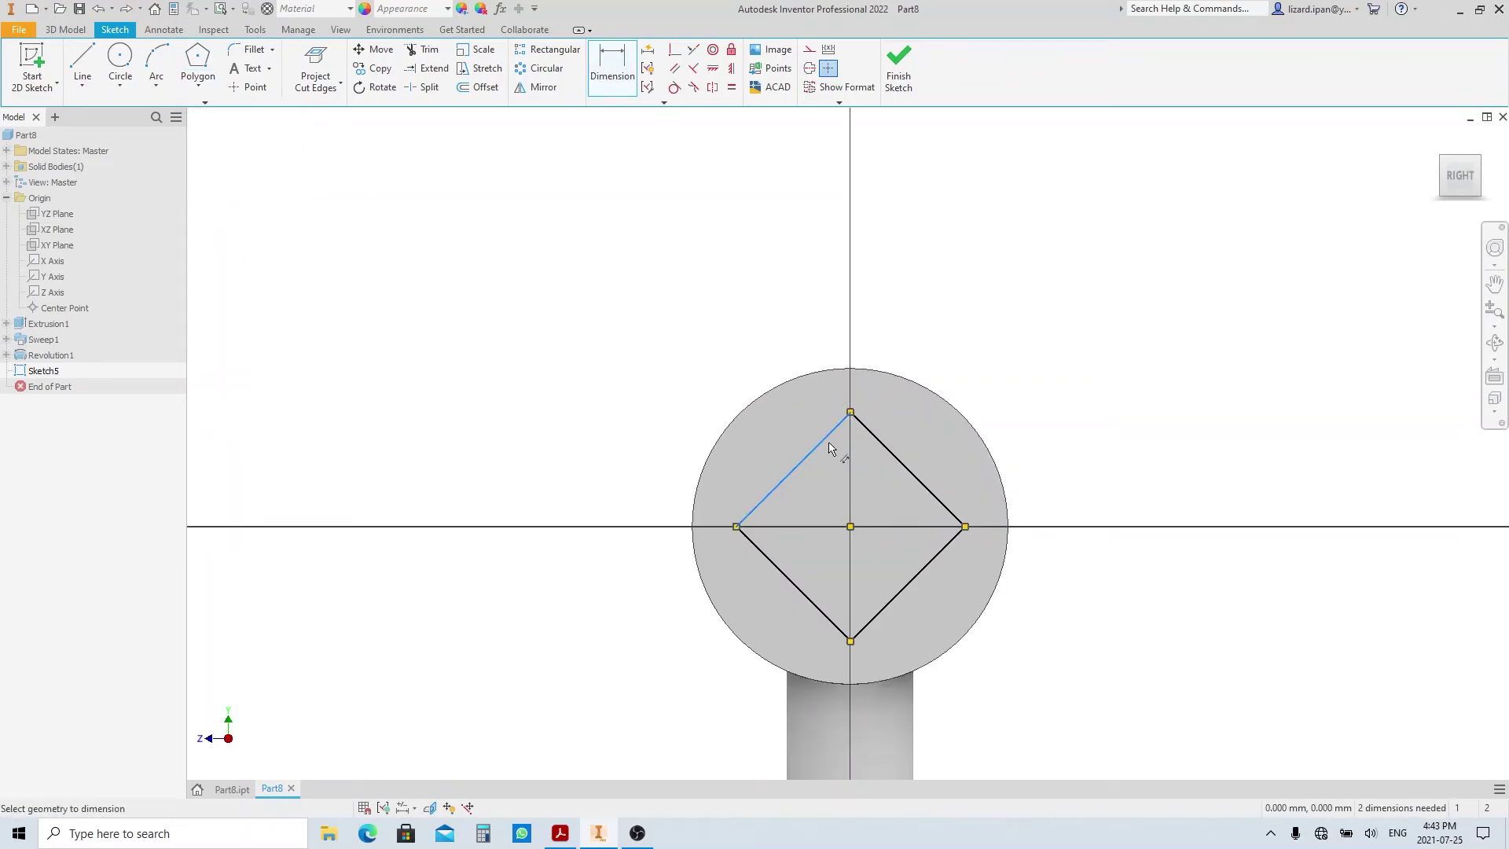
click(832, 440)
click(730, 347)
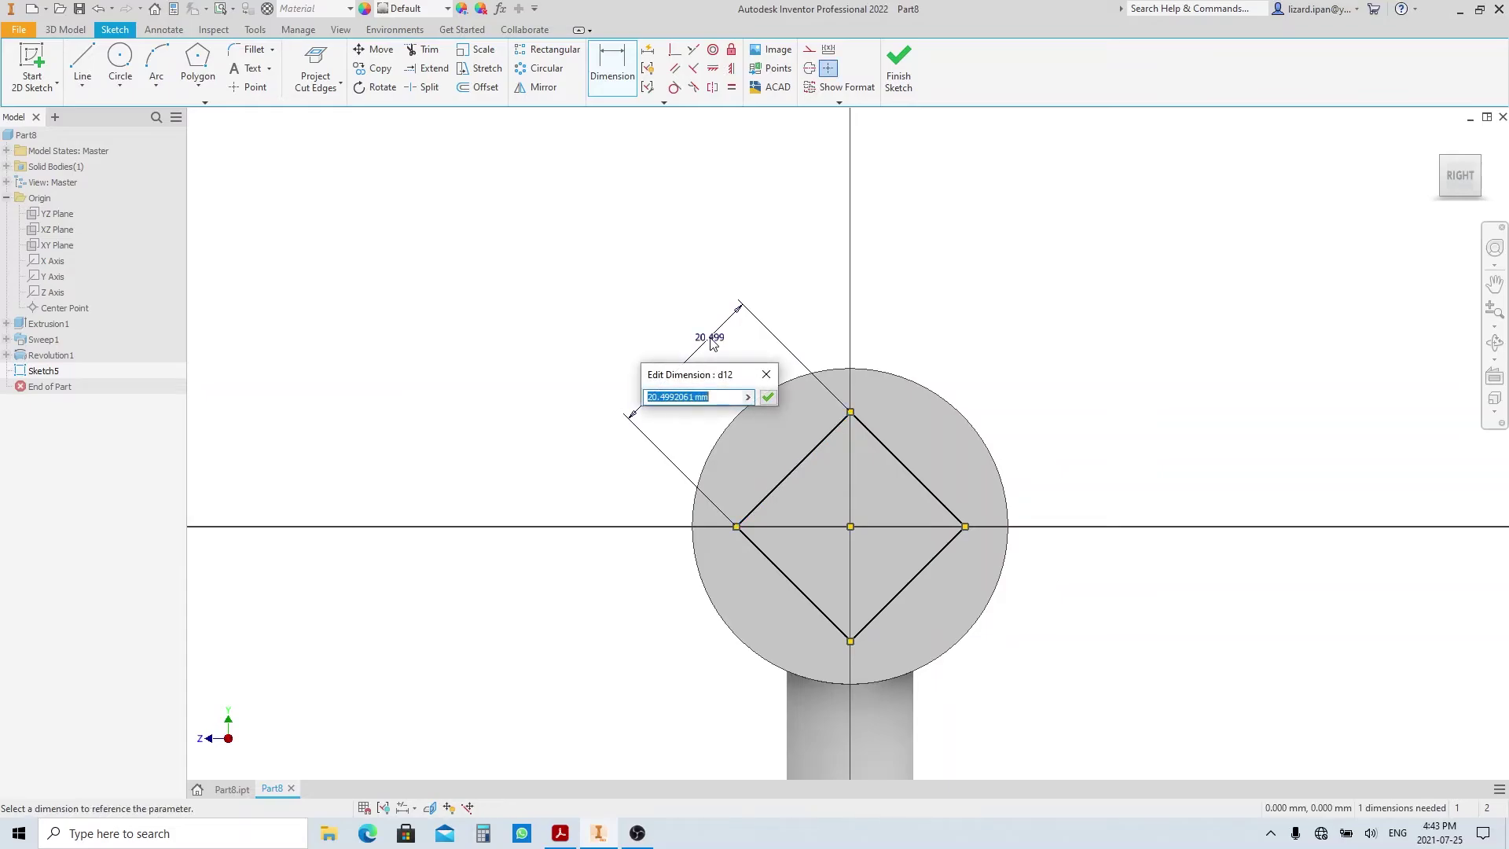
text(20)
key(Return)
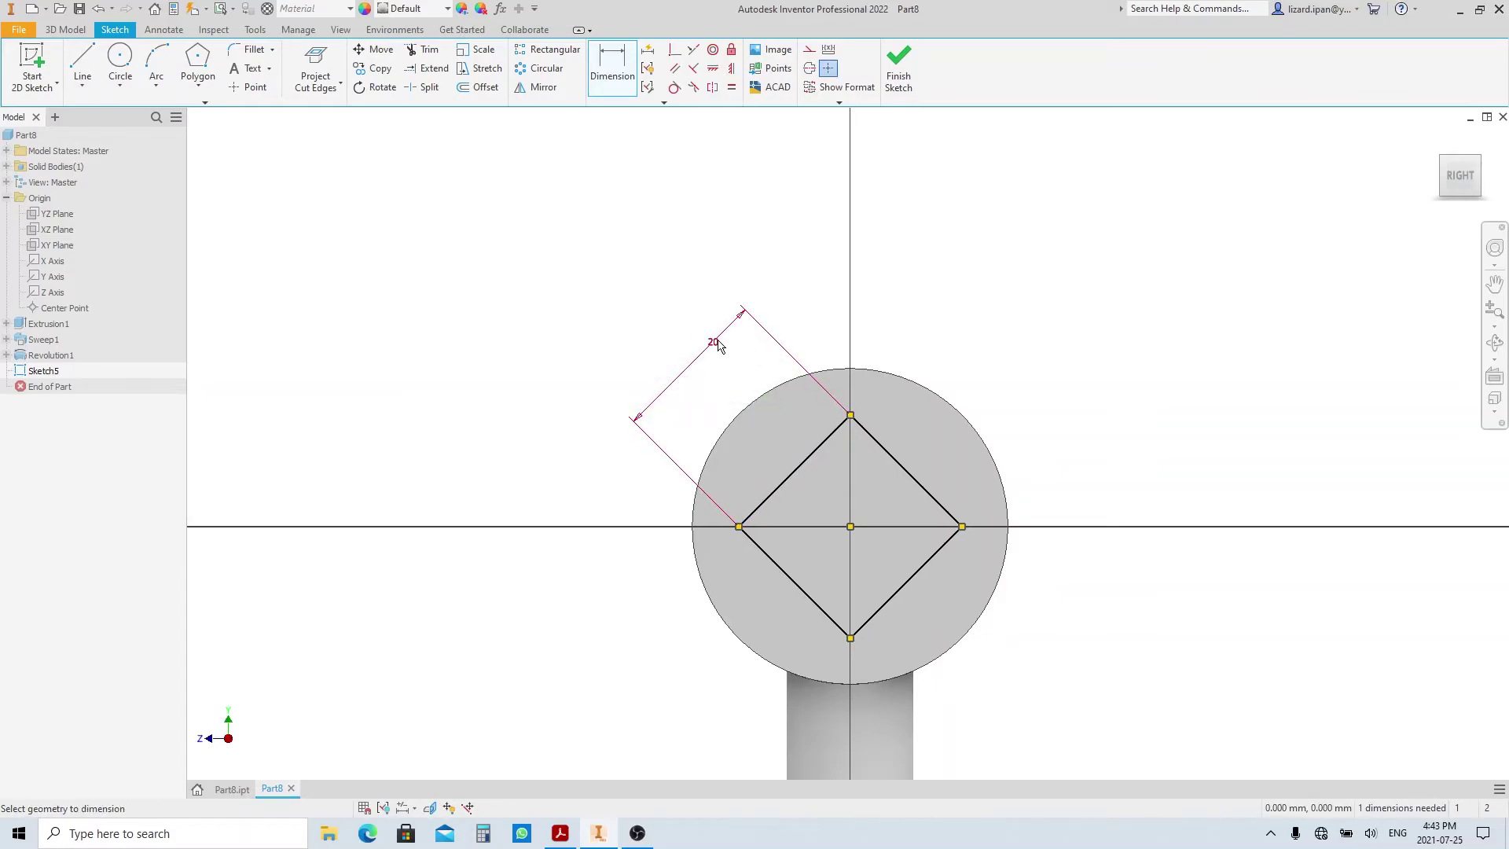
click(850, 527)
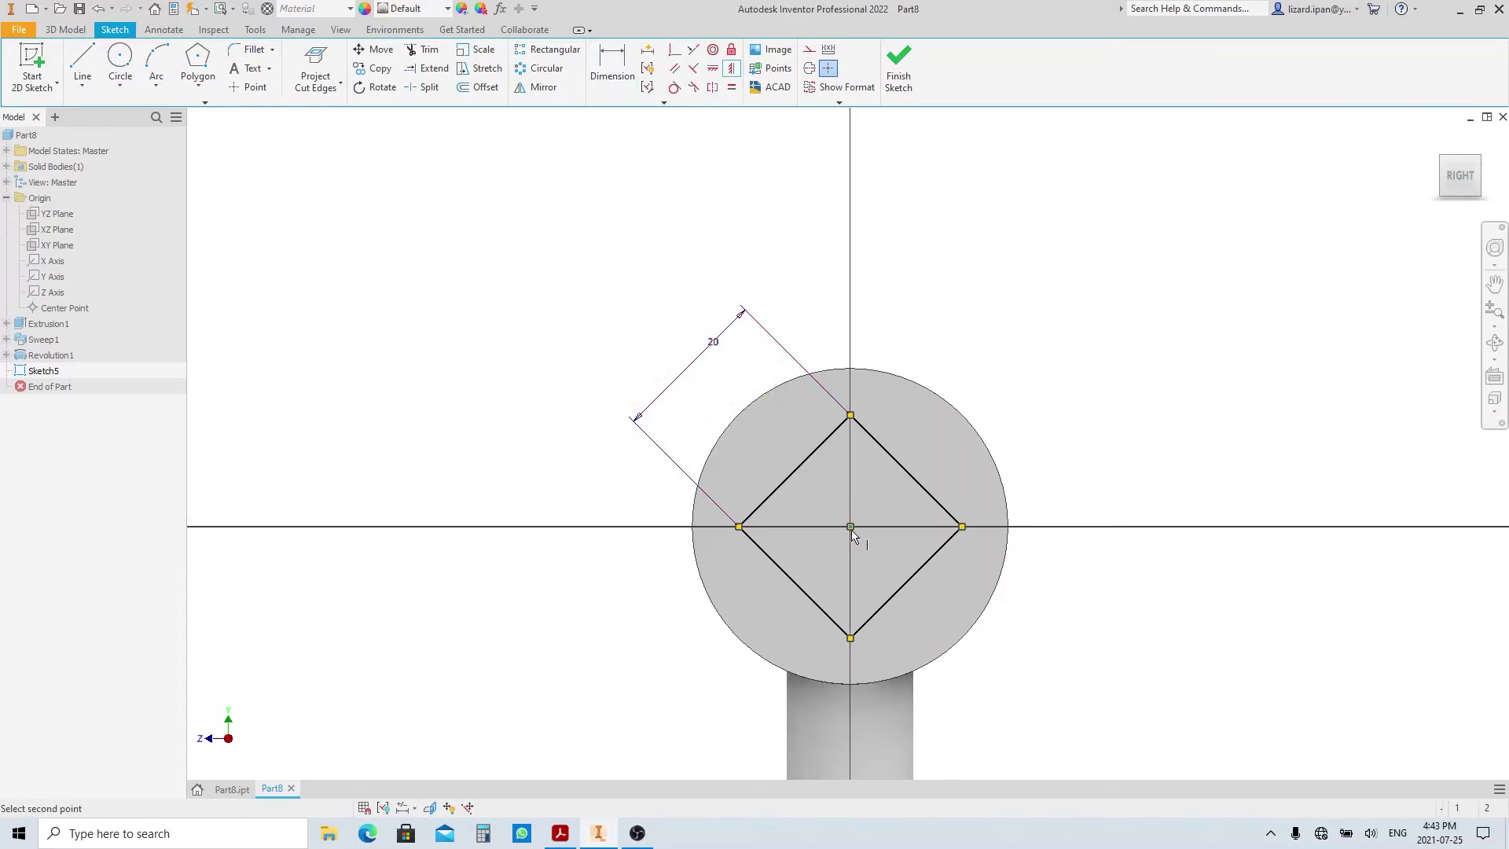
click(851, 414)
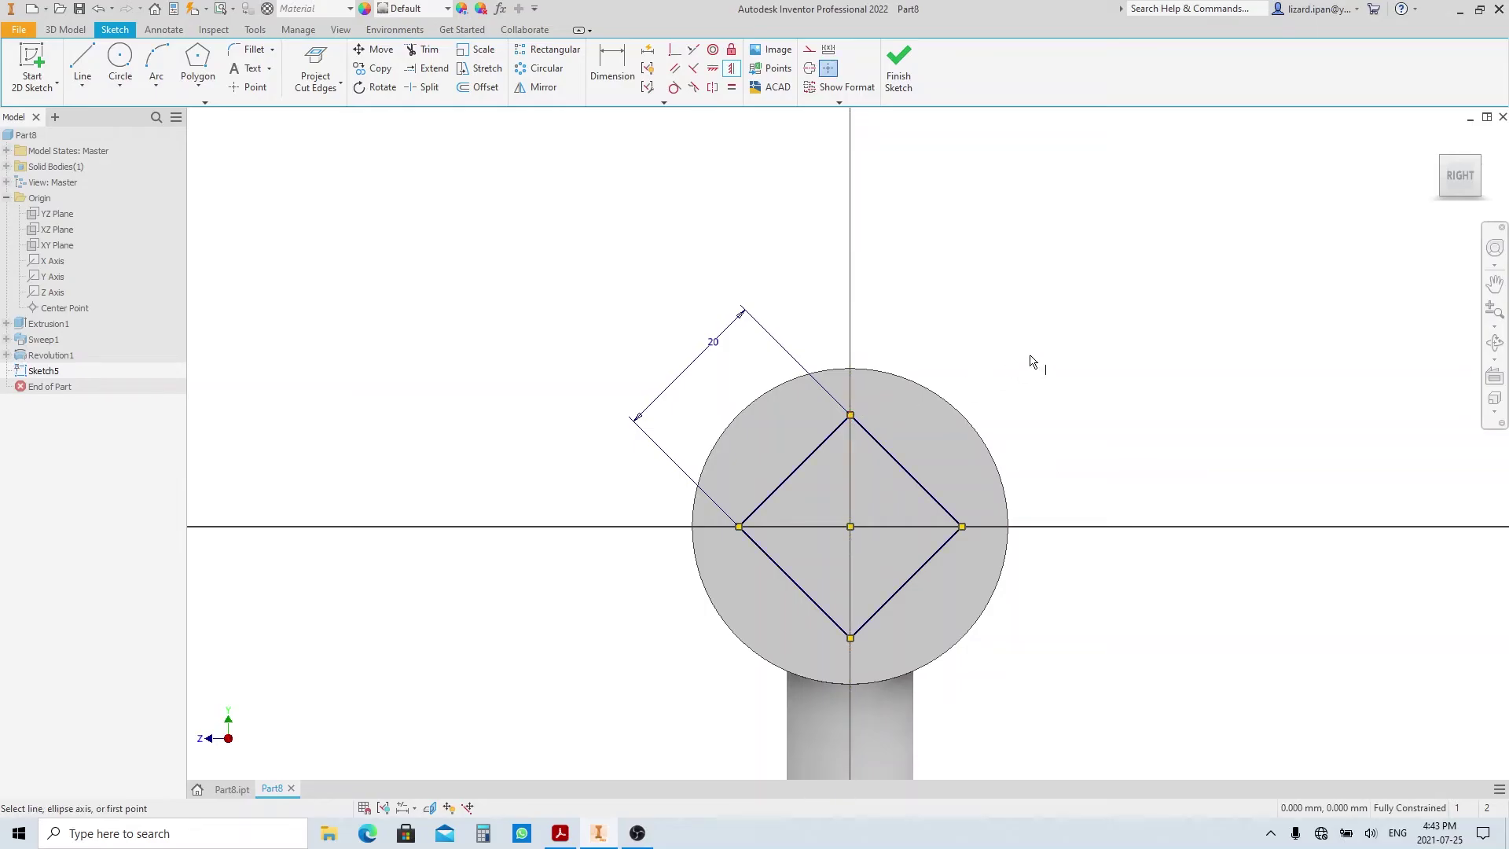
Step: Extrude the 20 mm square as a 25 mm deep cut into the hub
key(e)
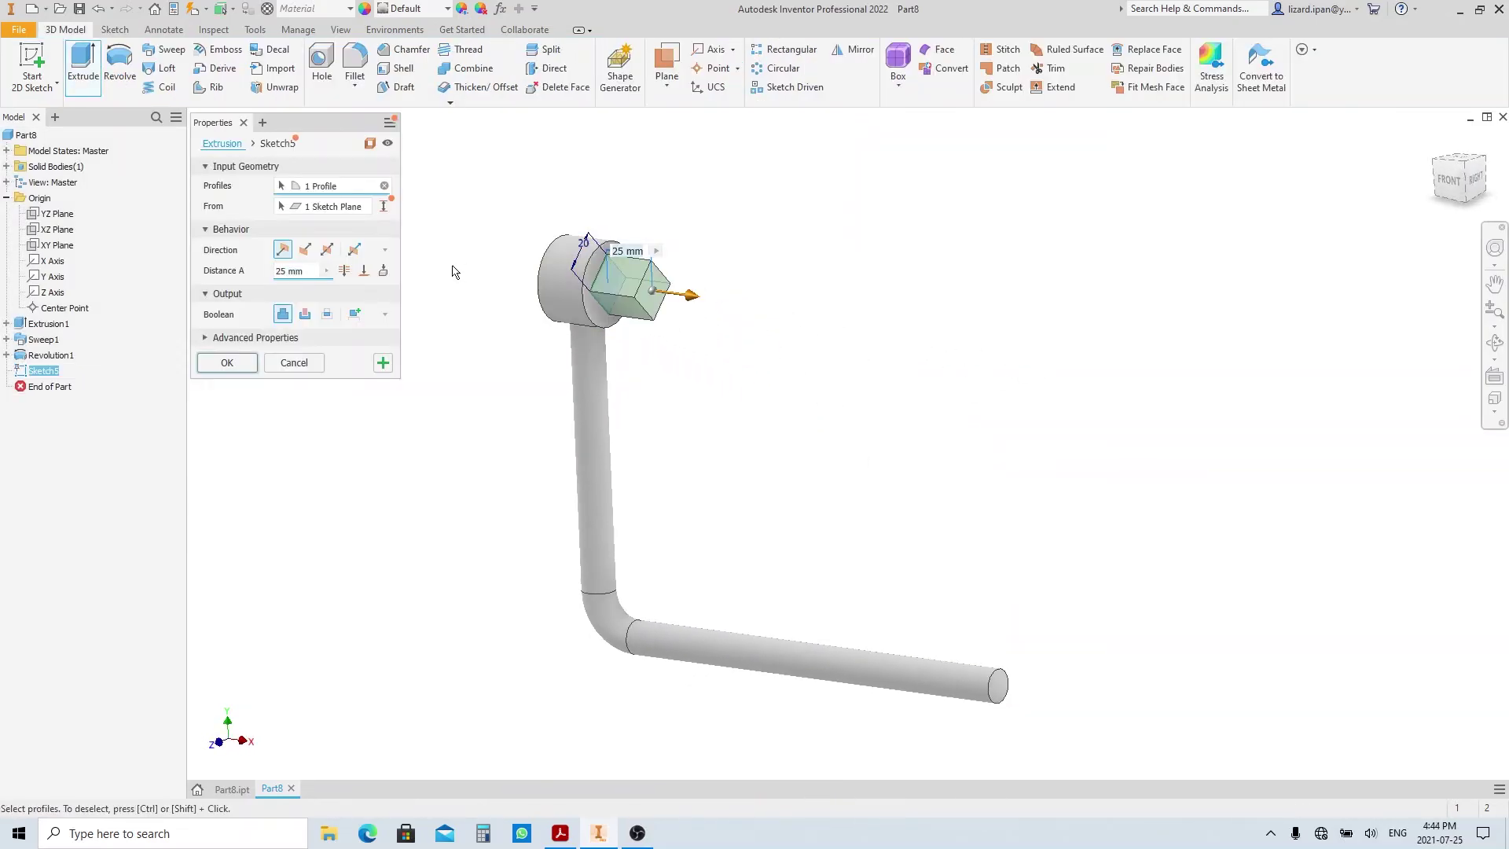
click(305, 314)
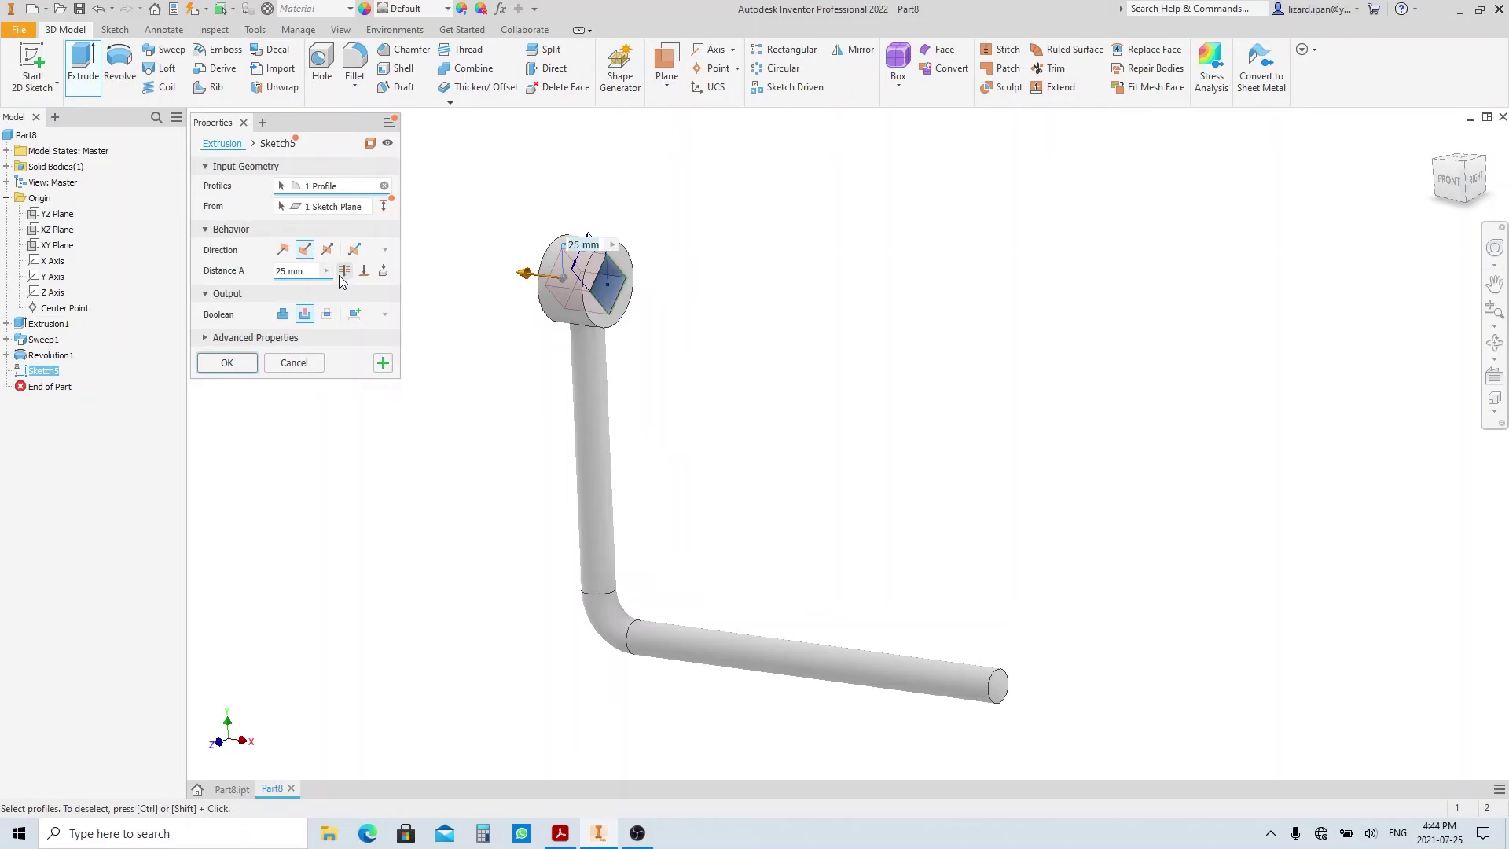
click(227, 363)
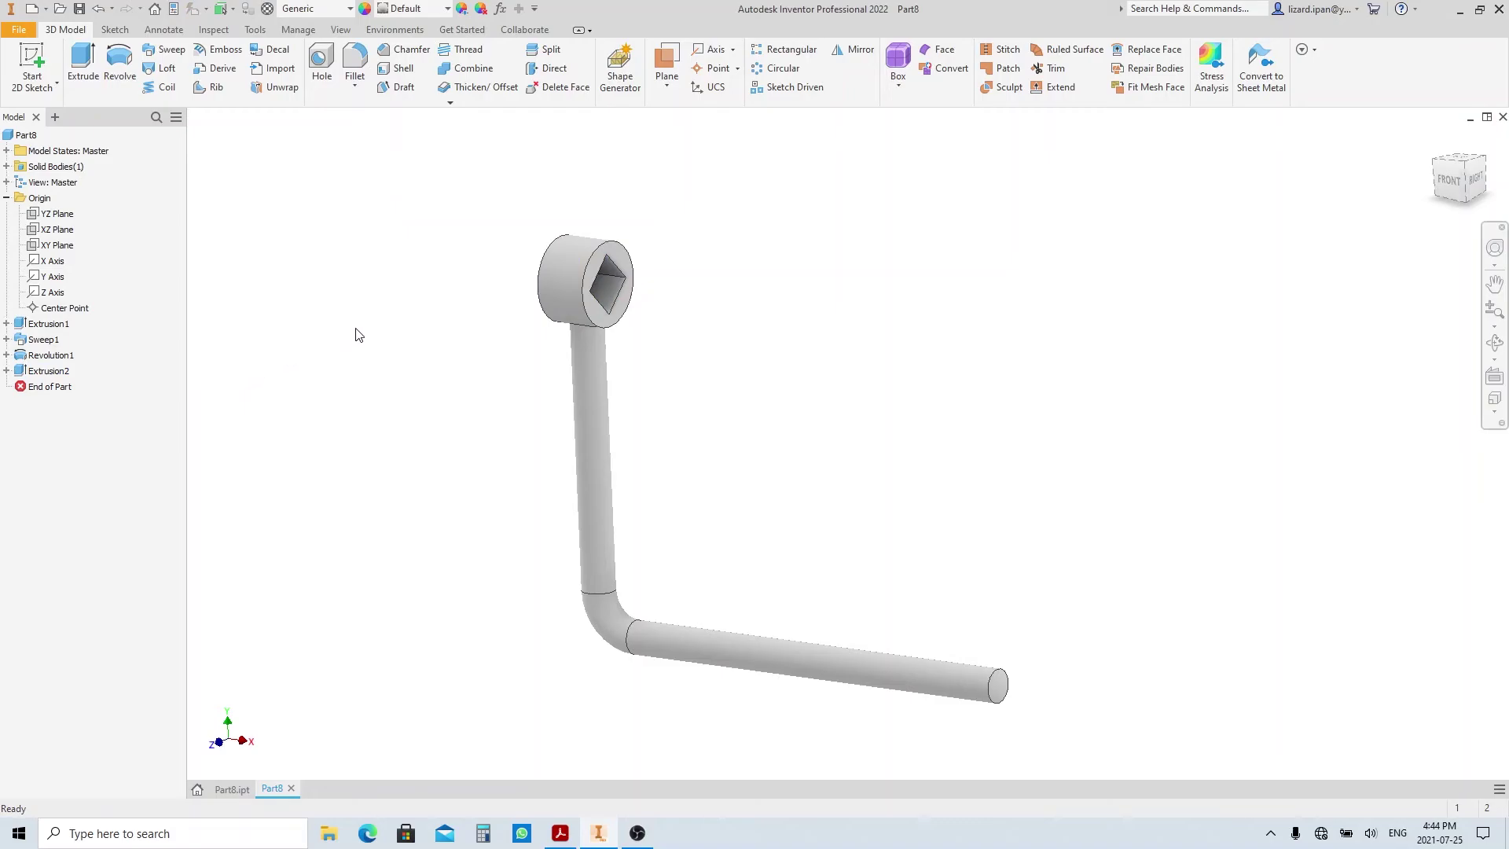
Step: Fillet the four square-socket edges and the hub-to-rod joint edge with a 1 mm radius
scroll(599, 268, up, 5)
key(f)
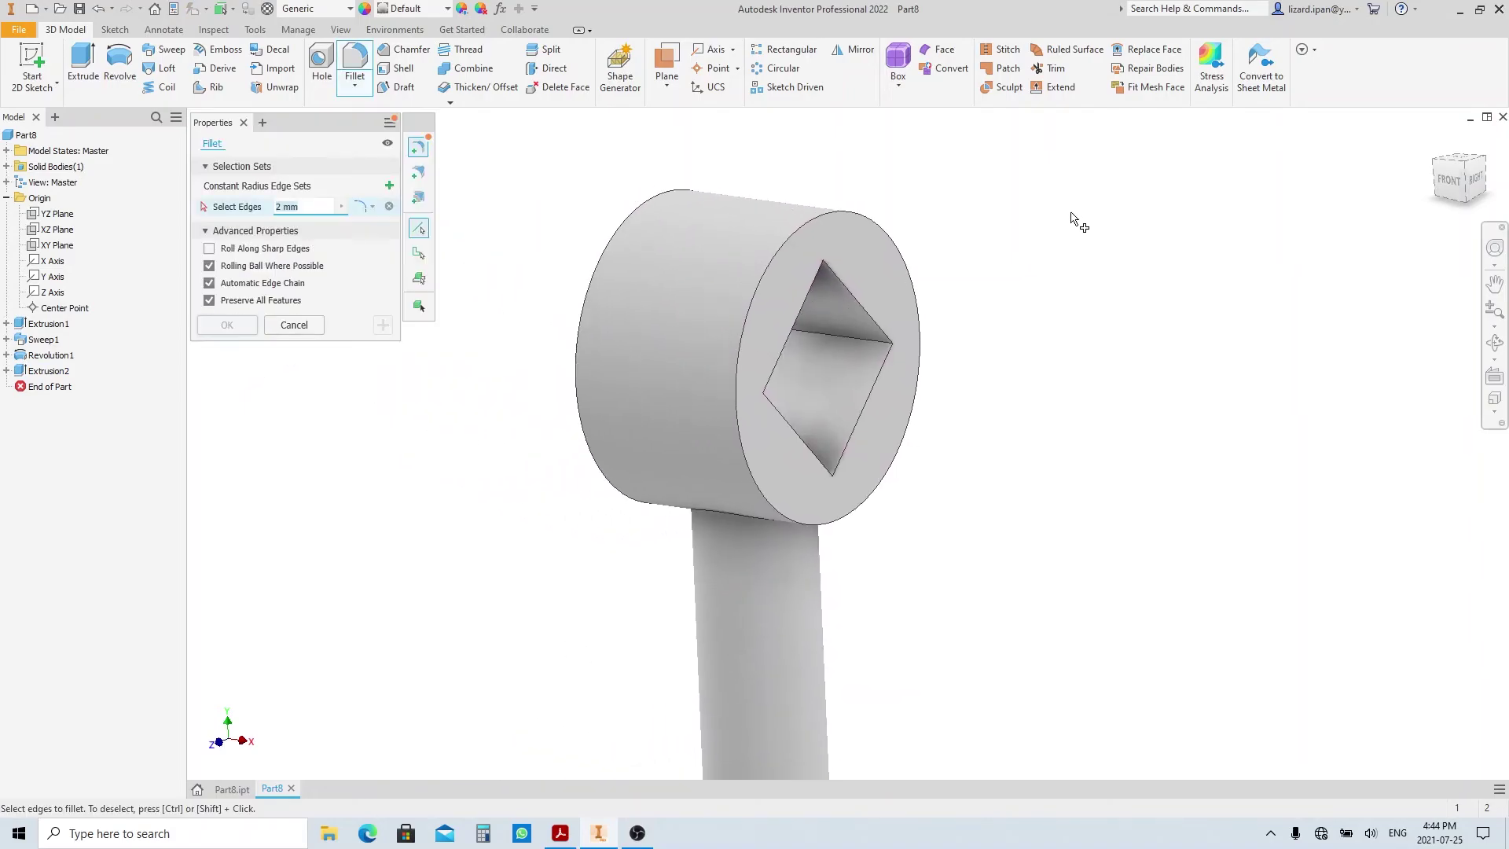
click(854, 334)
shift+middle_drag(854, 334, 792, 418)
click(829, 389)
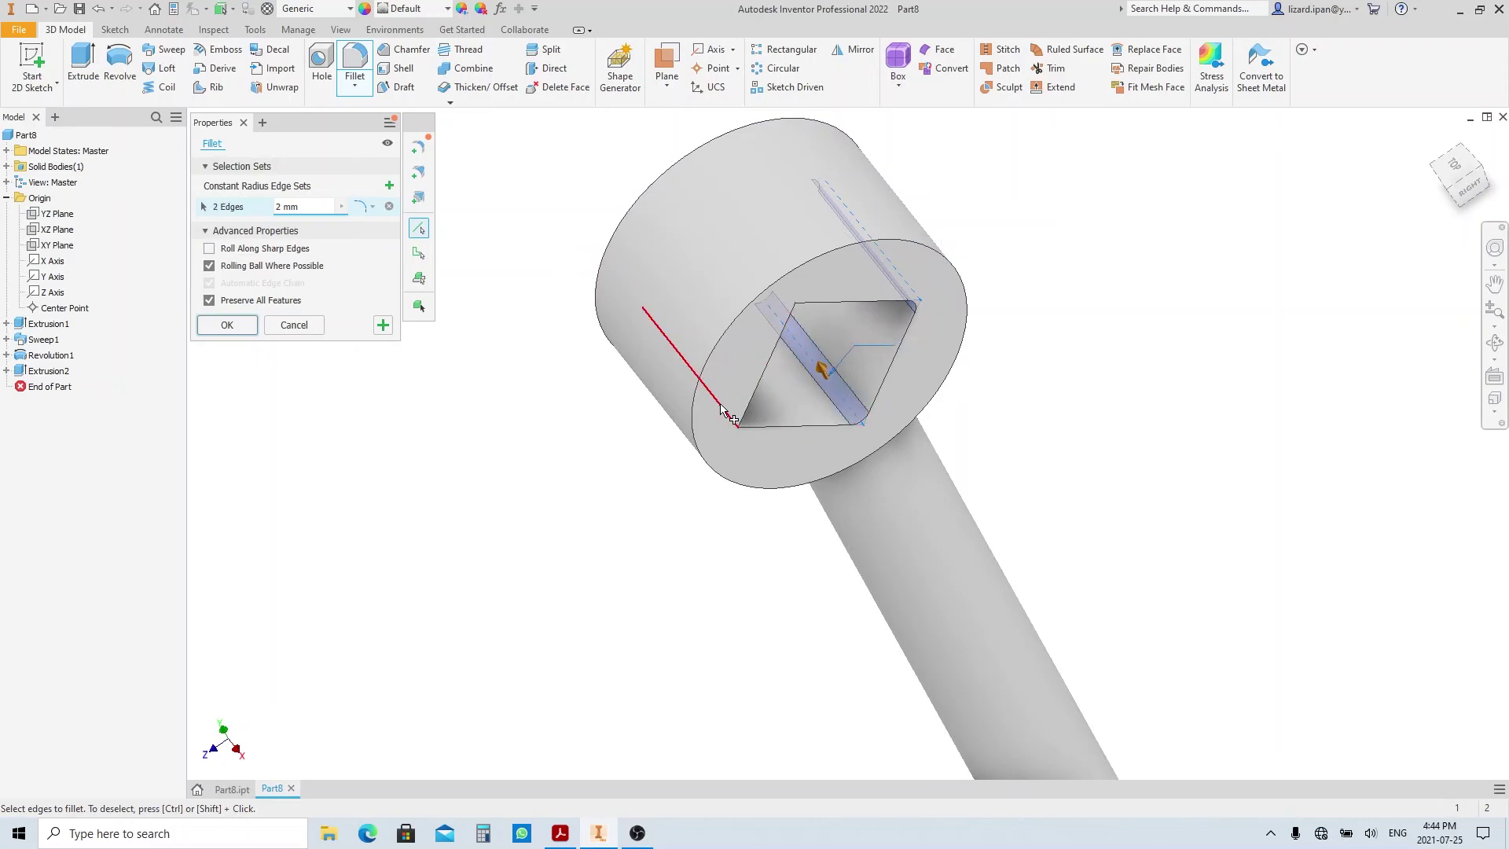
click(724, 412)
click(748, 251)
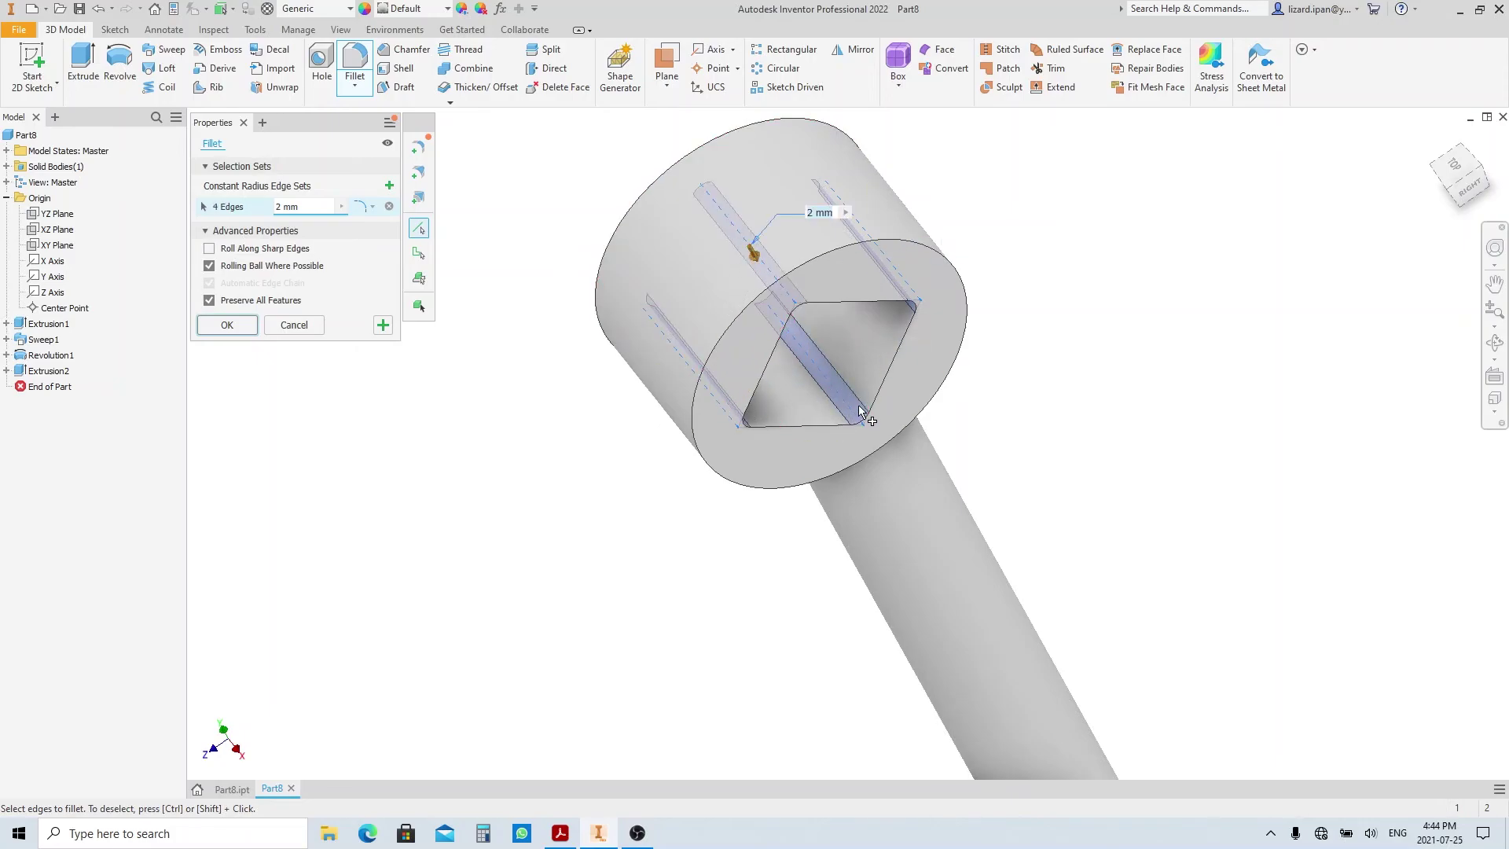
shift+middle_drag(870, 363, 827, 468)
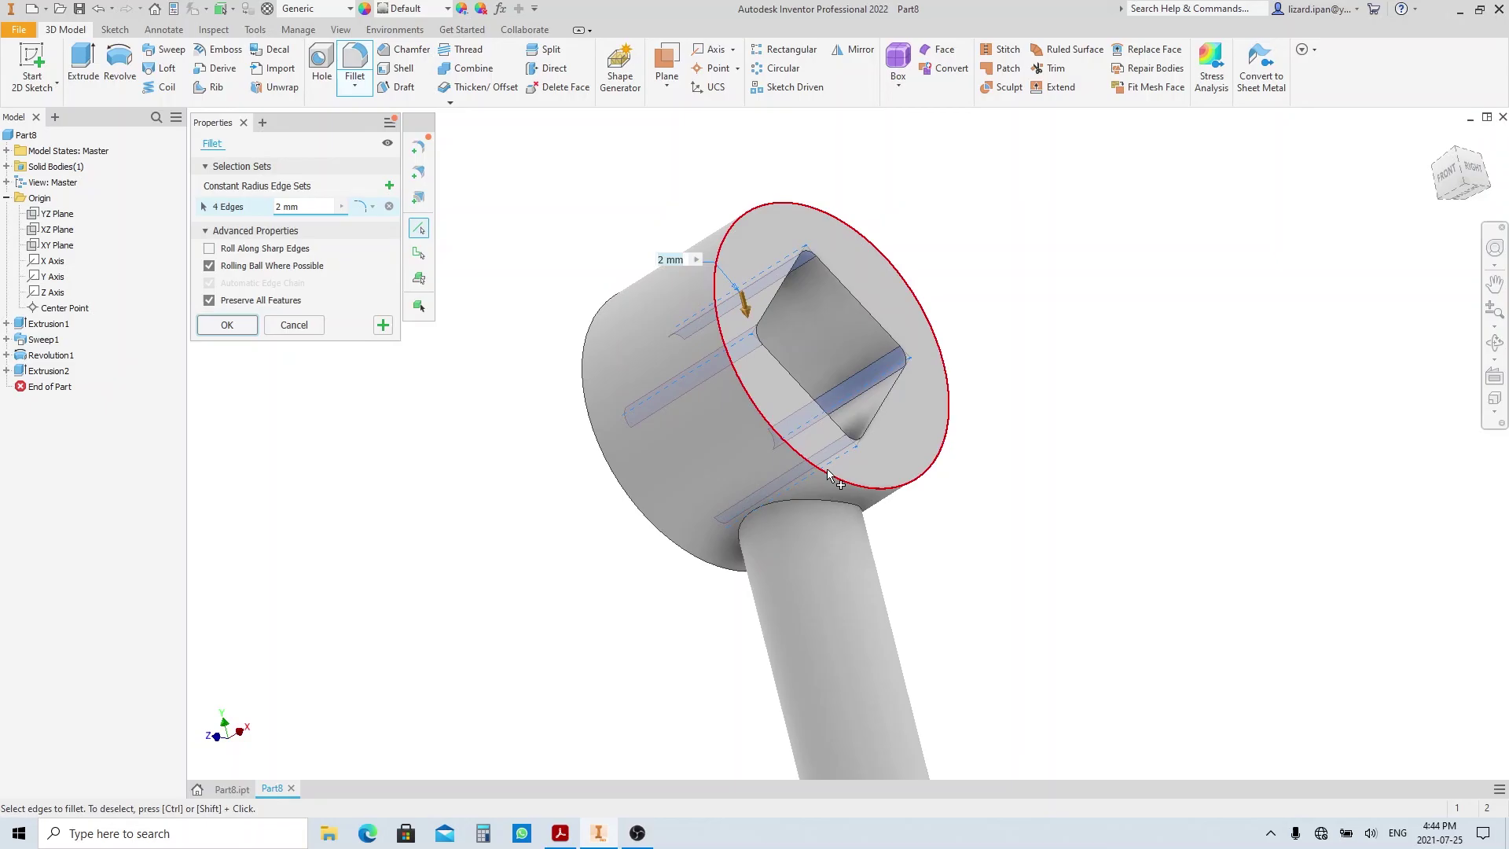
click(830, 500)
text(1)
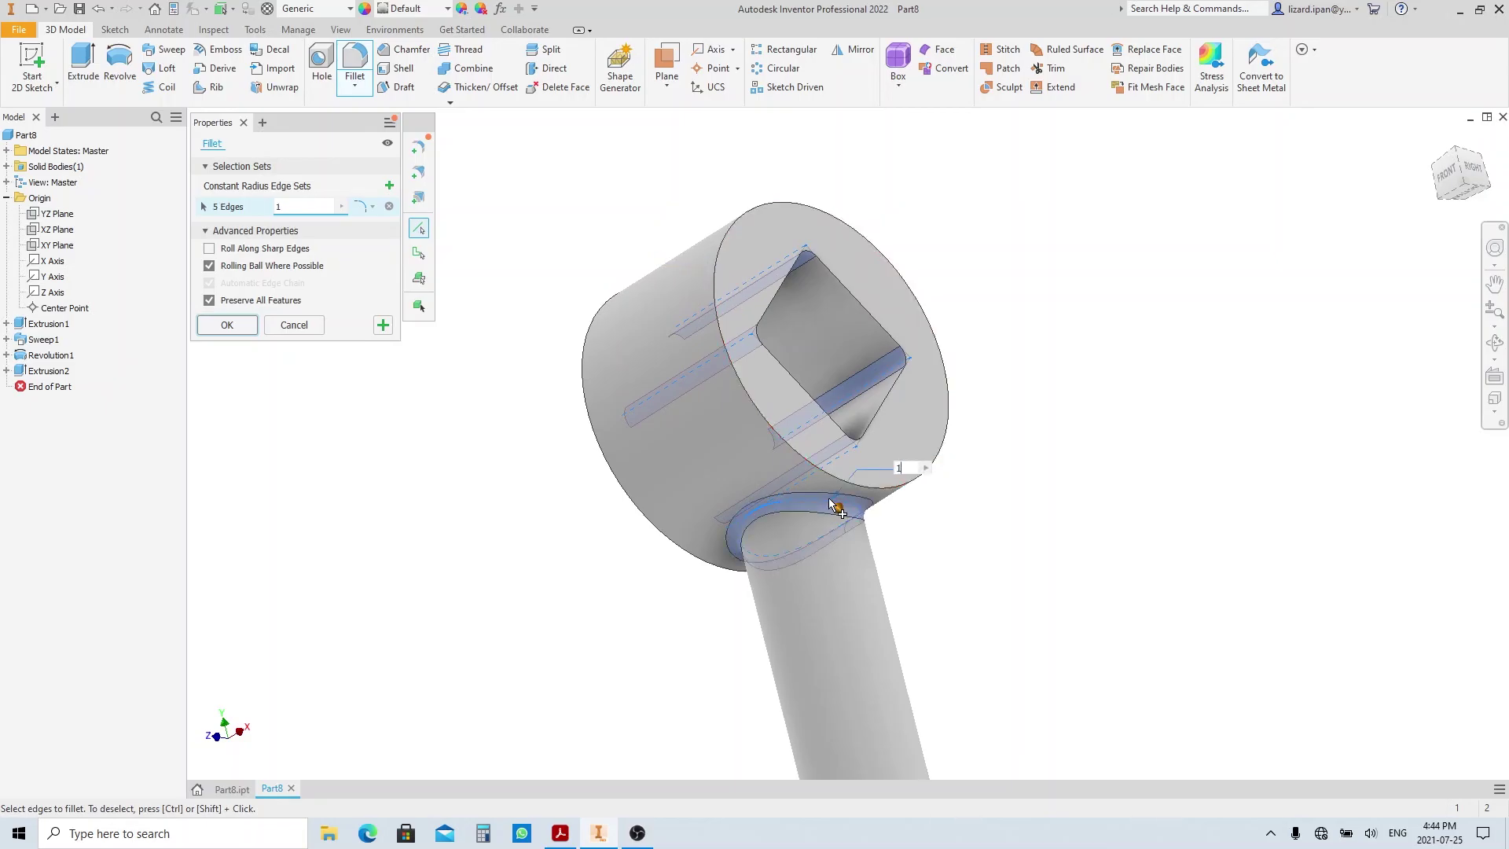
click(239, 333)
scroll(265, 326, down, 5)
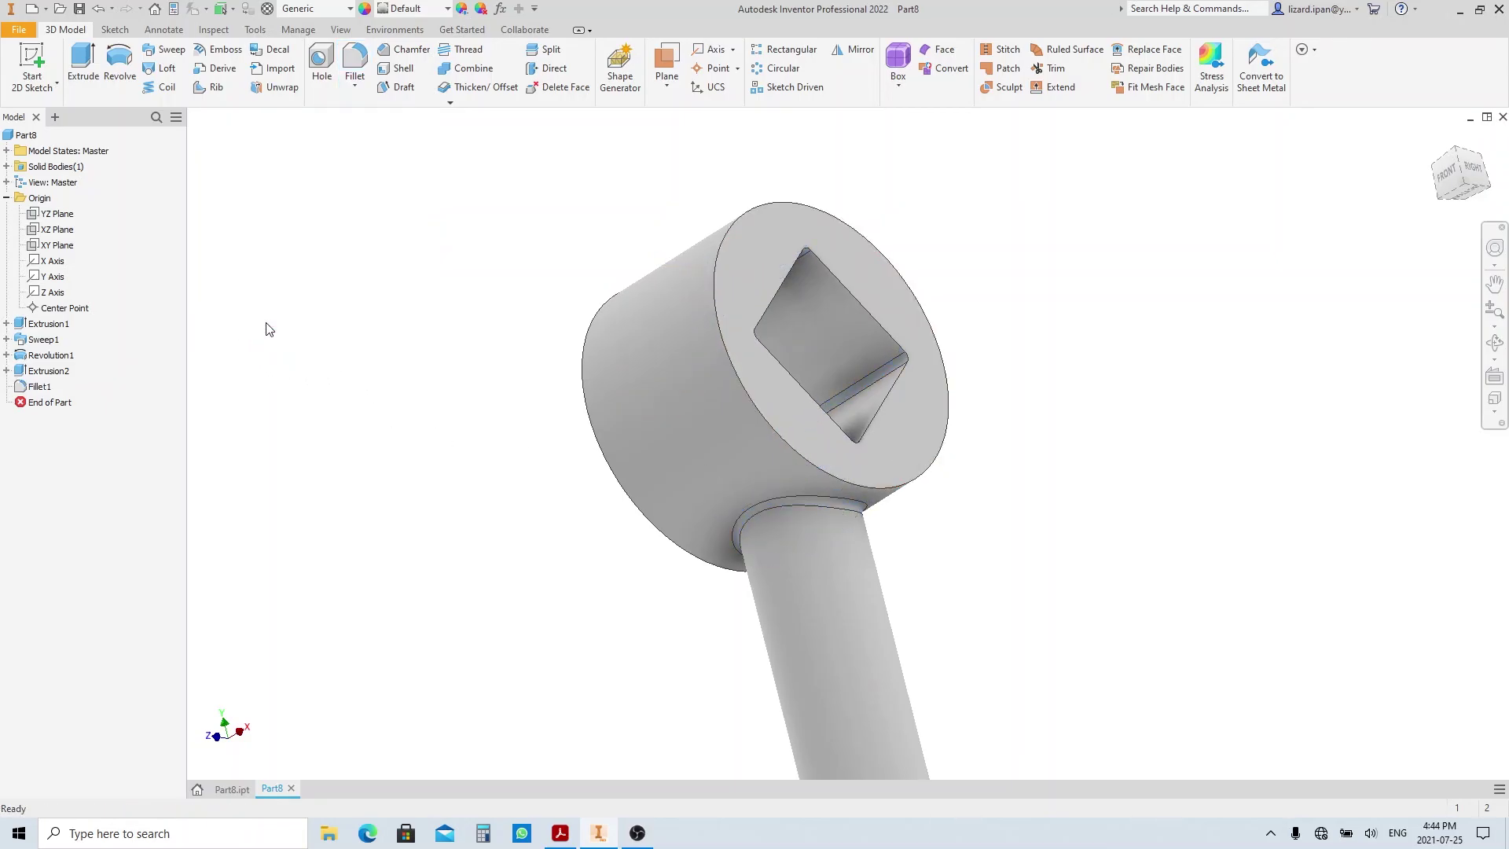
shift+middle_drag(464, 303, 1091, 336)
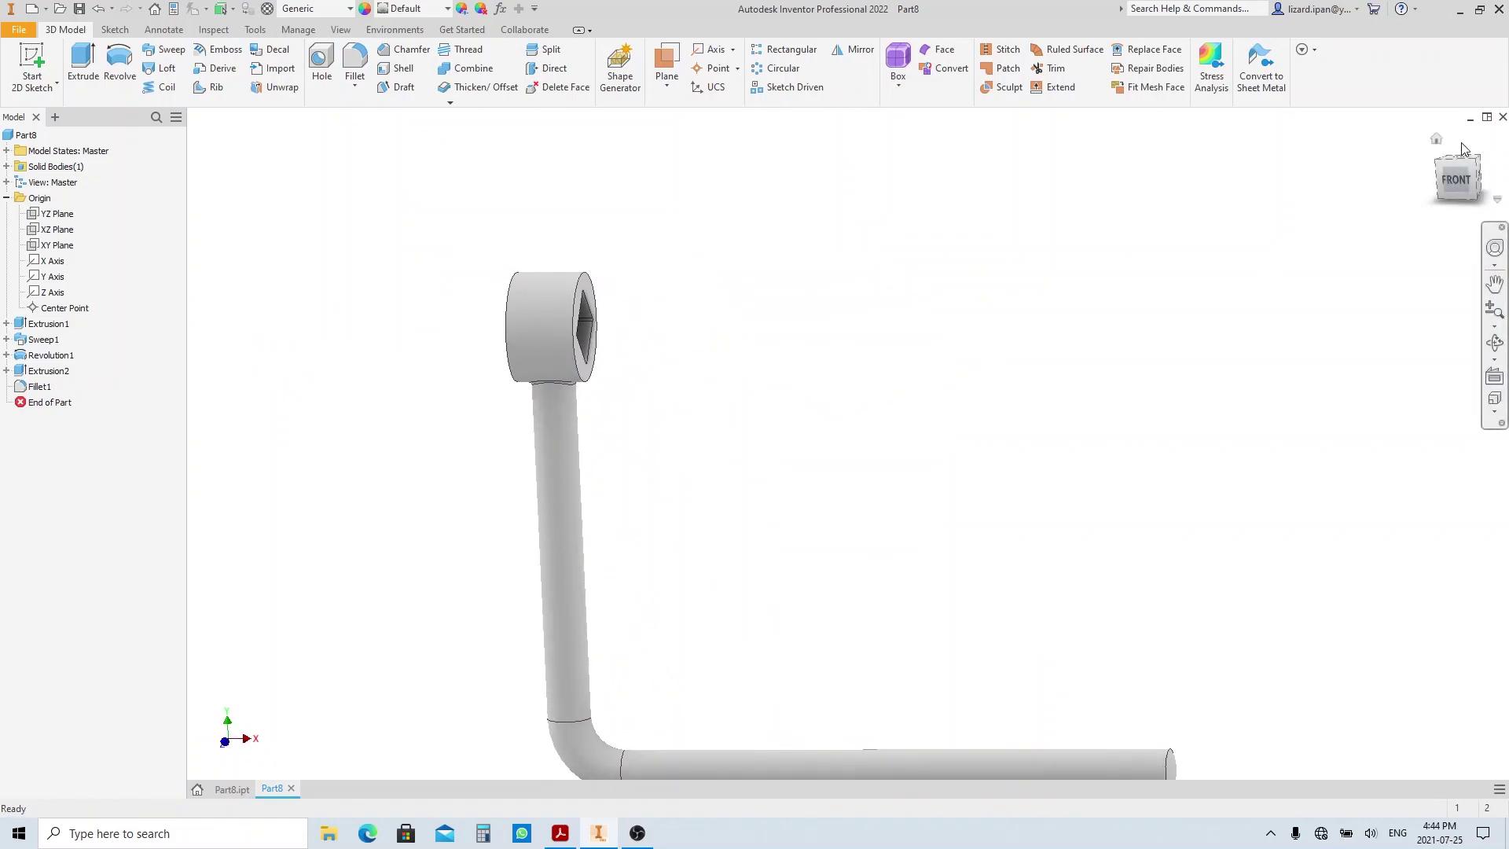
click(1439, 141)
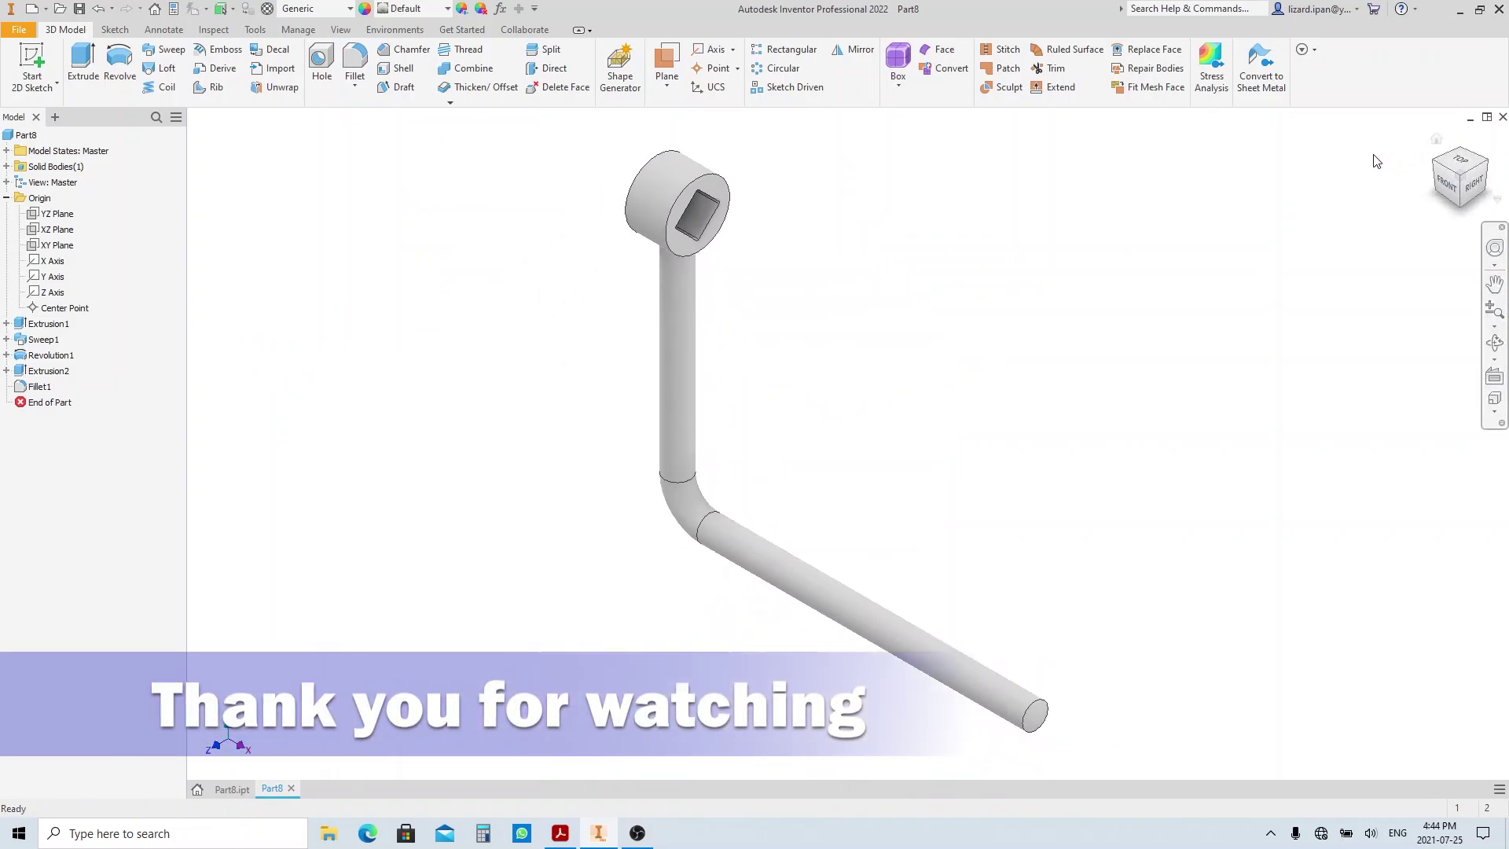